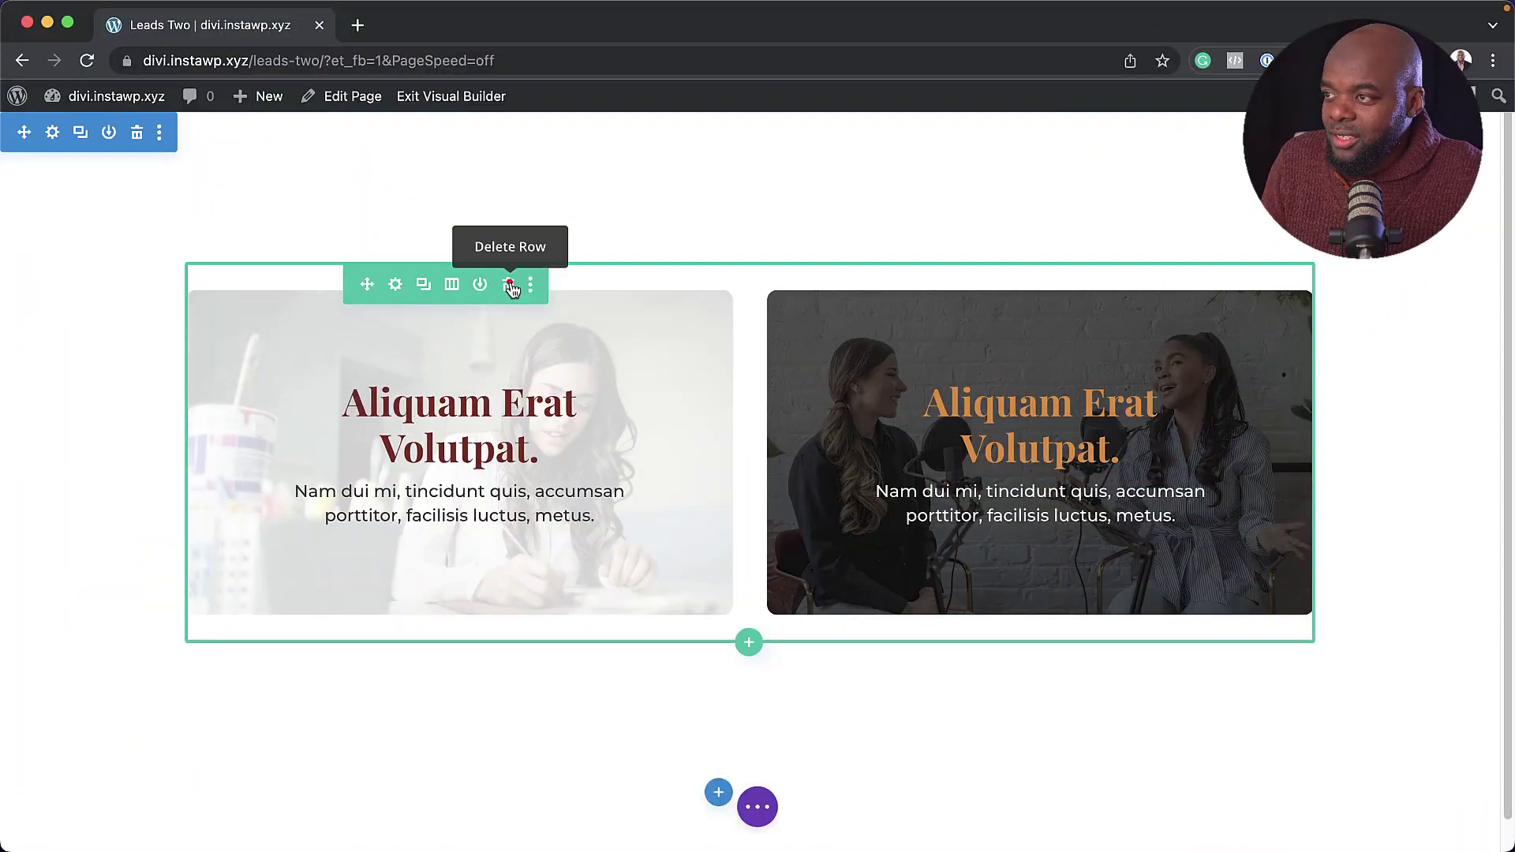
# Replace the old two-card row with a new two-column row and search the module list.
pyautogui.click(511, 286)
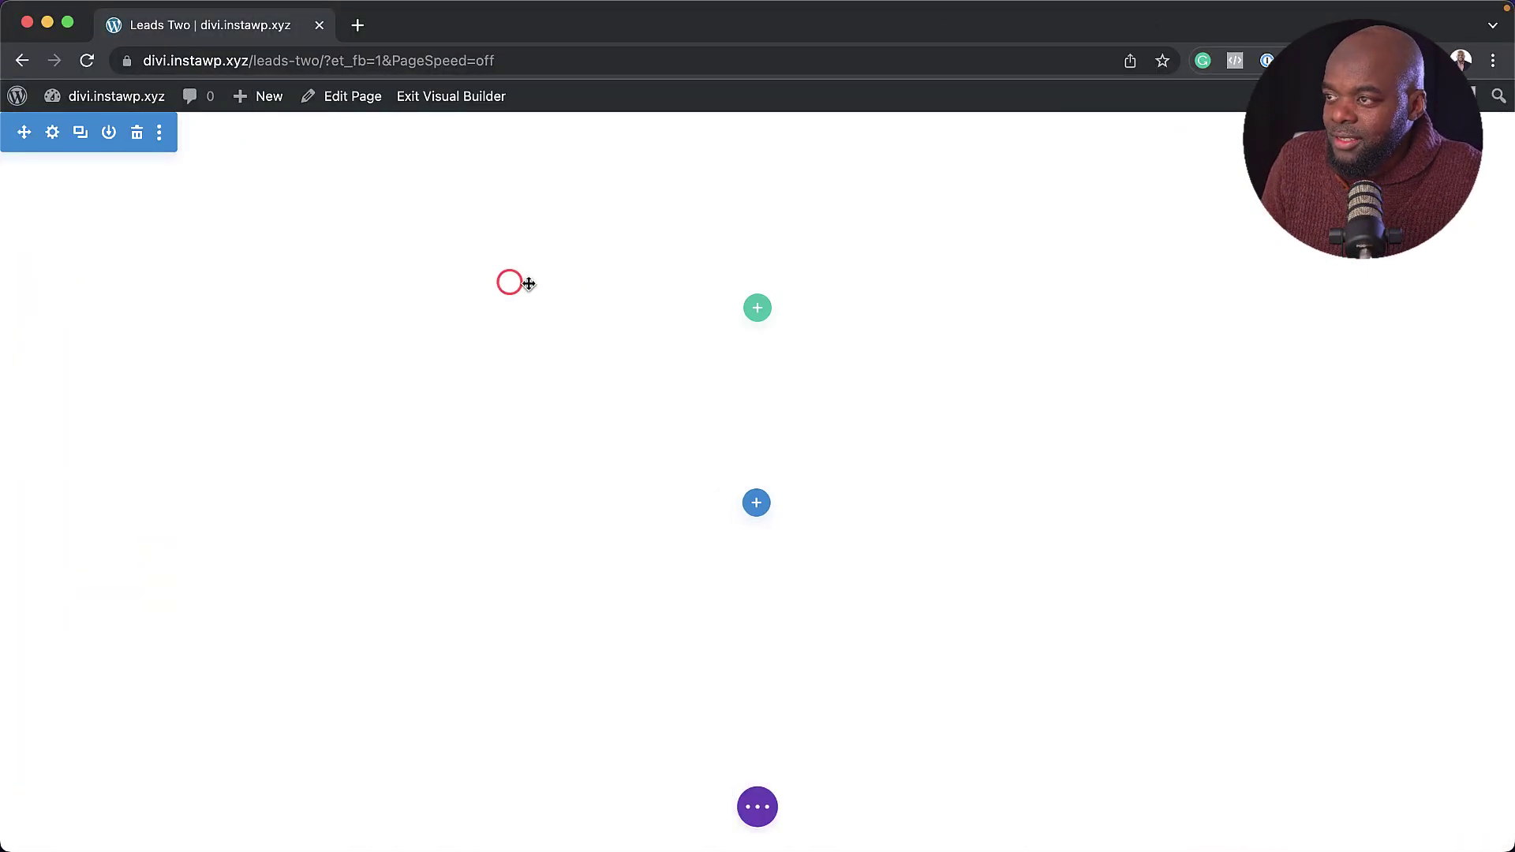
pyautogui.click(757, 314)
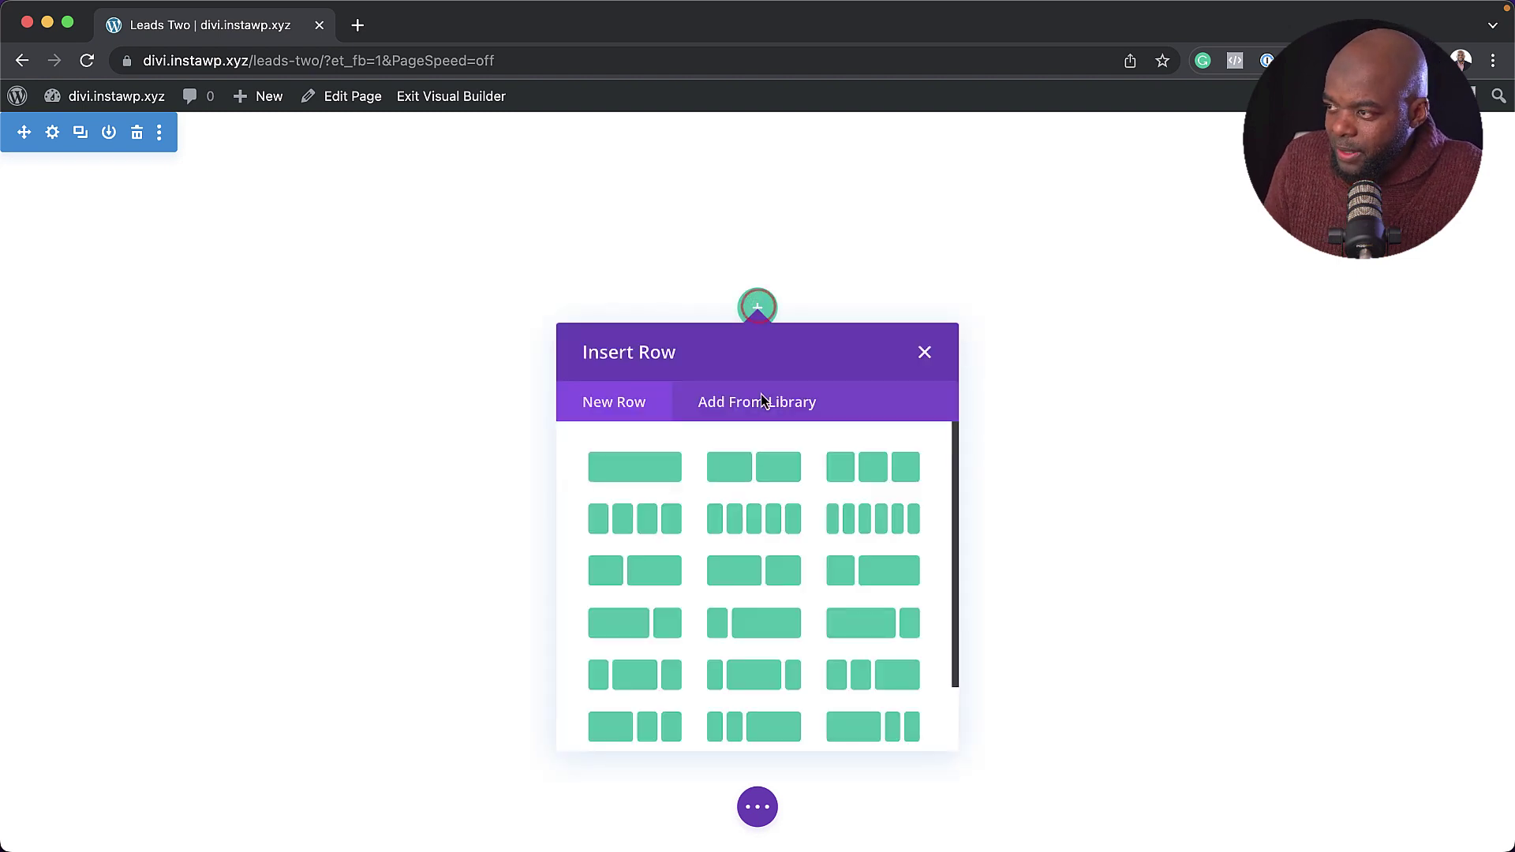
pyautogui.click(780, 462)
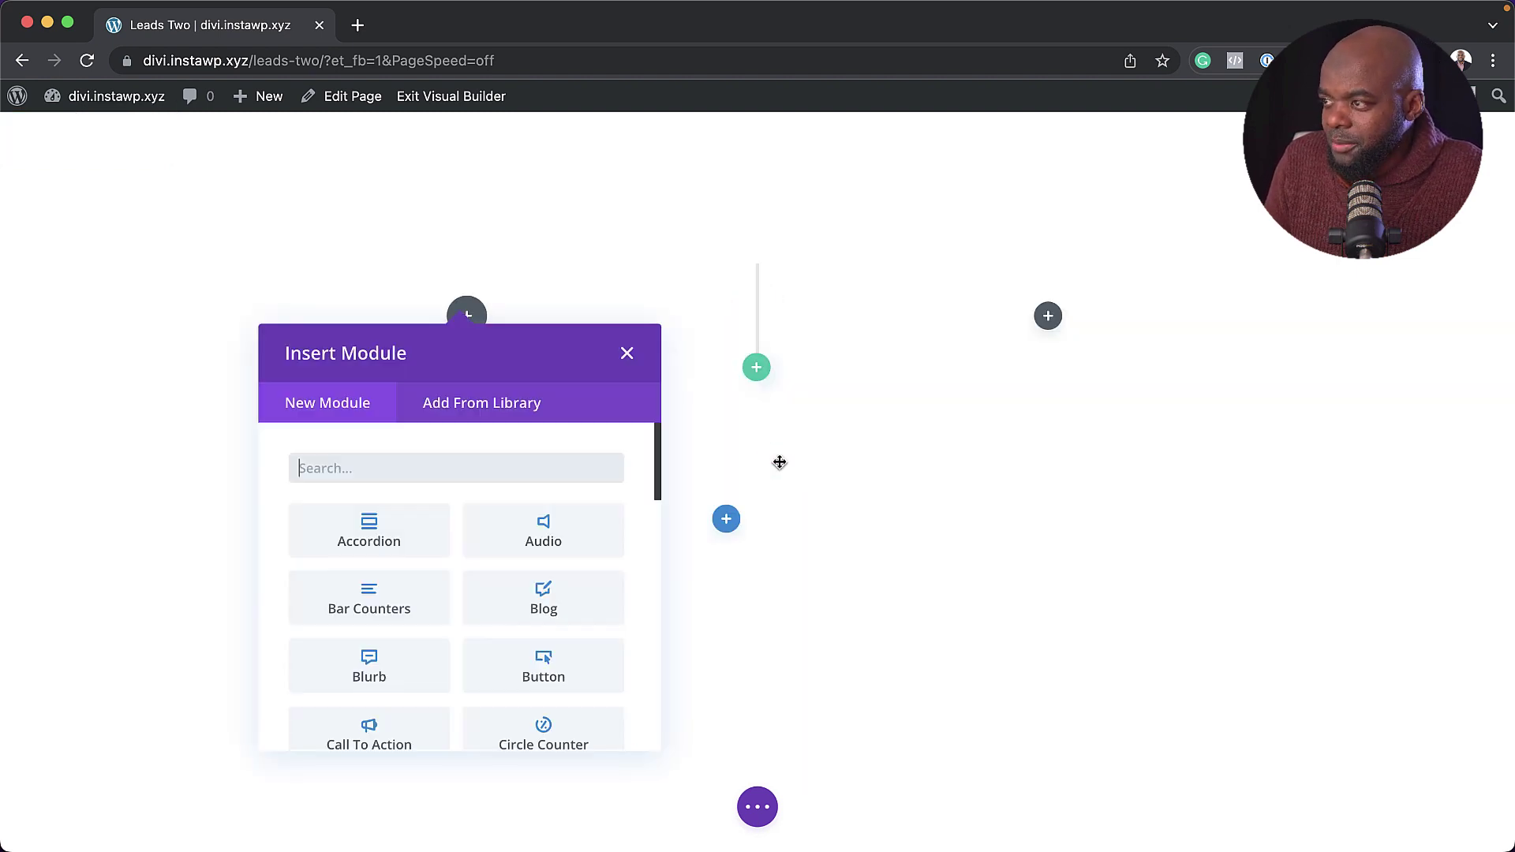
pyautogui.click(431, 472)
# Add a Text module and replace its default body text with pasted lorem text.
pyautogui.write('text')
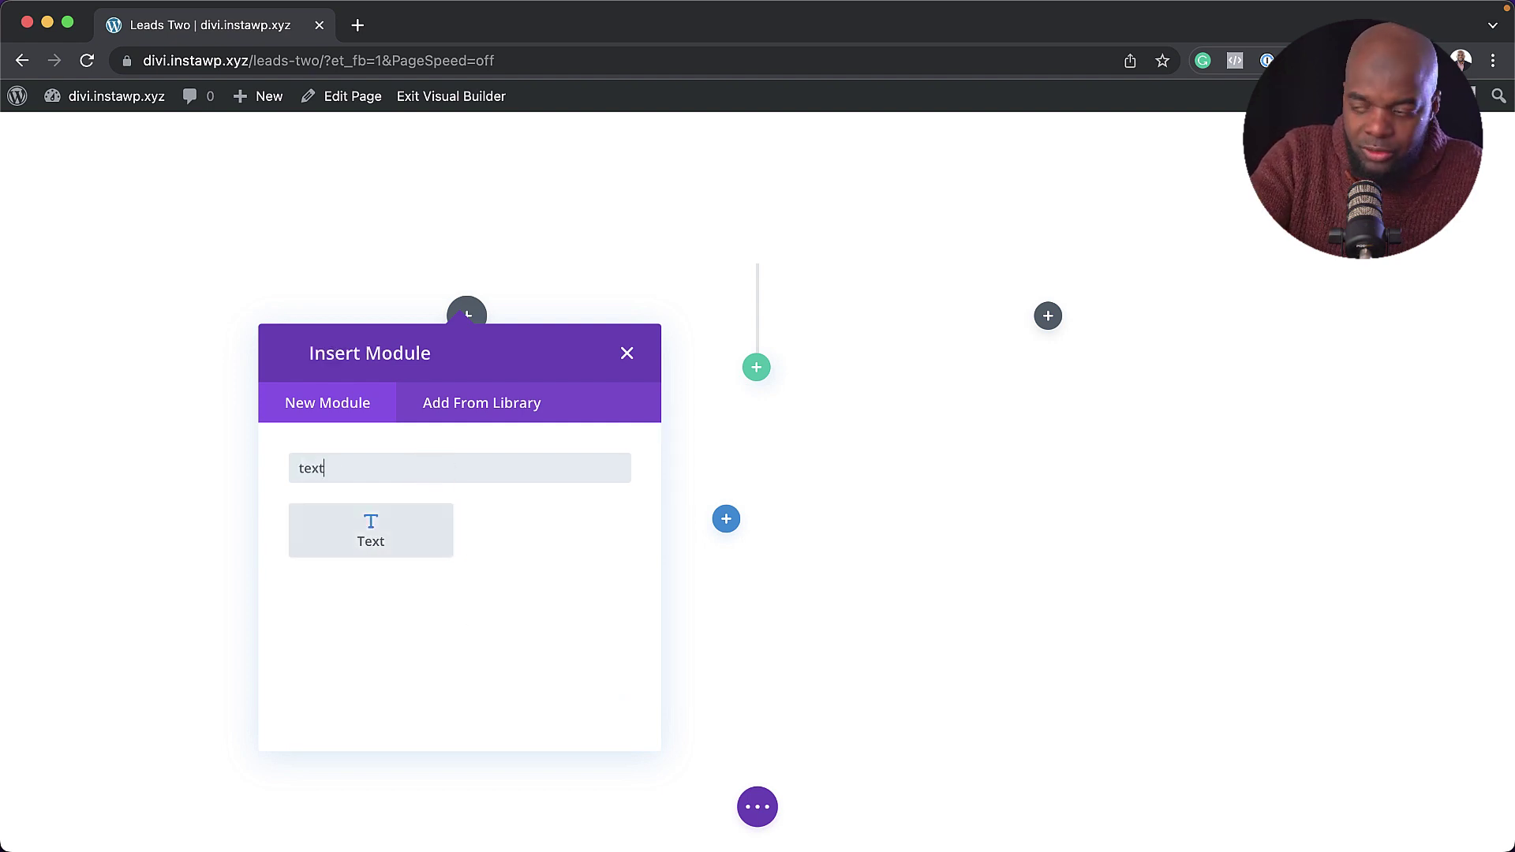
pyautogui.click(356, 530)
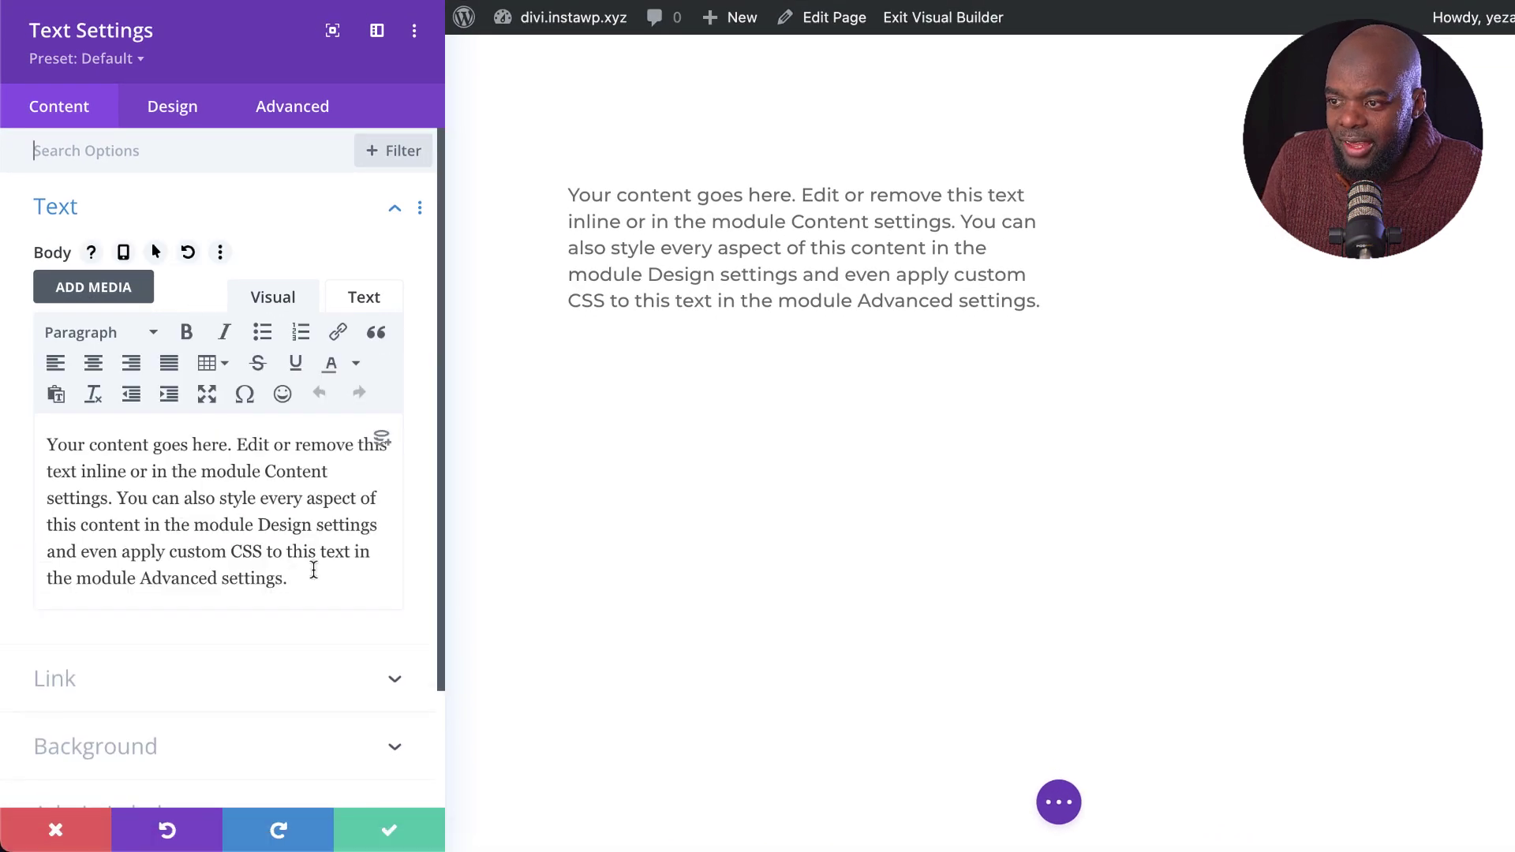
pyautogui.moveTo(310, 584); pyautogui.dragTo(40, 423)
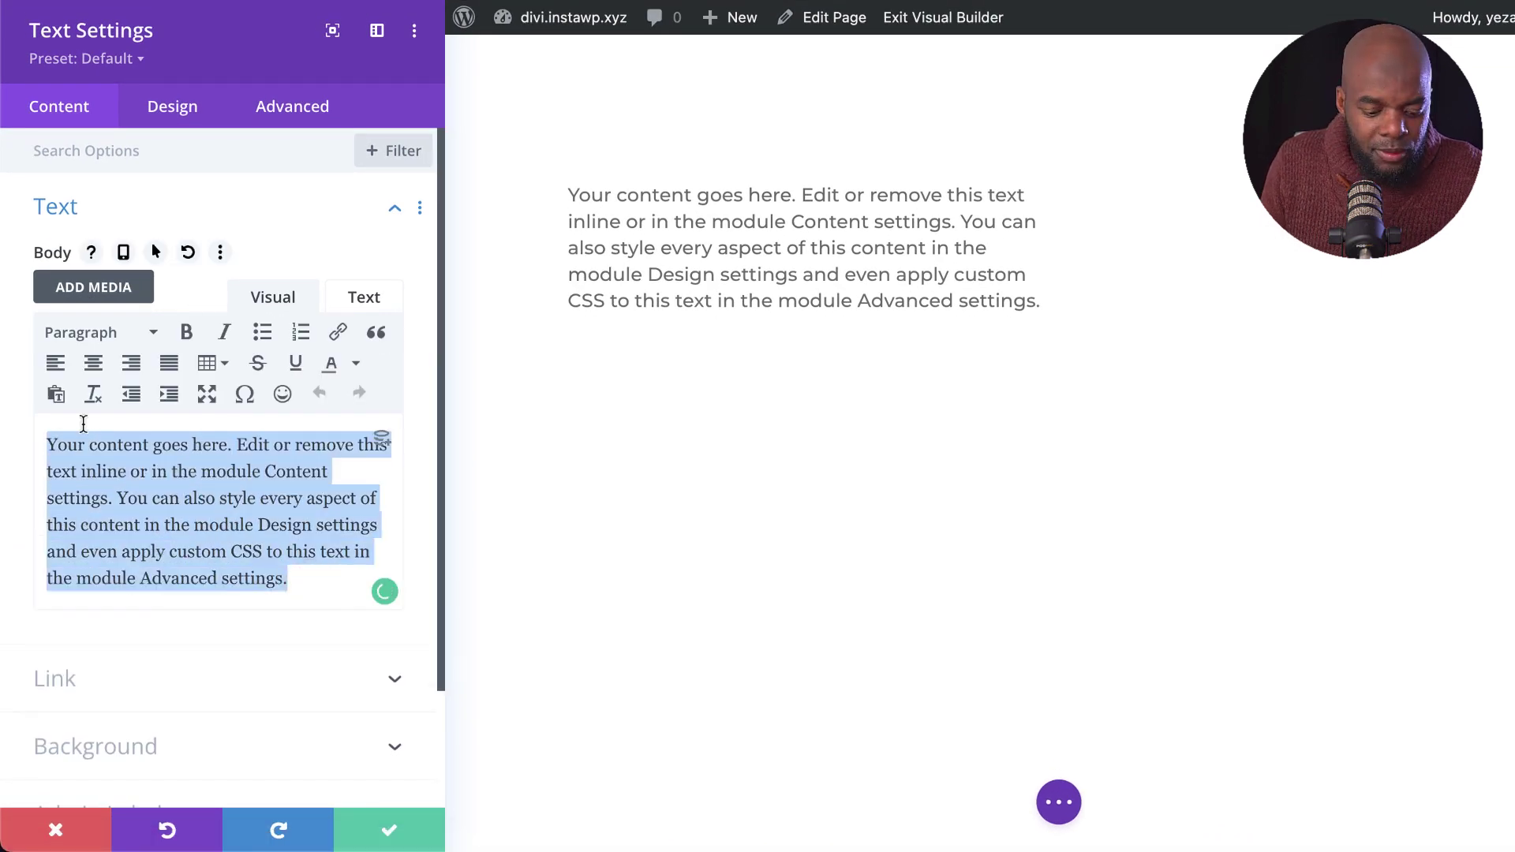
pyautogui.click(79, 426)
pyautogui.hotkey('ctrl', 'a')
pyautogui.write('Pellentesque odio nisi, euismod in, pharetra a, ultricies')
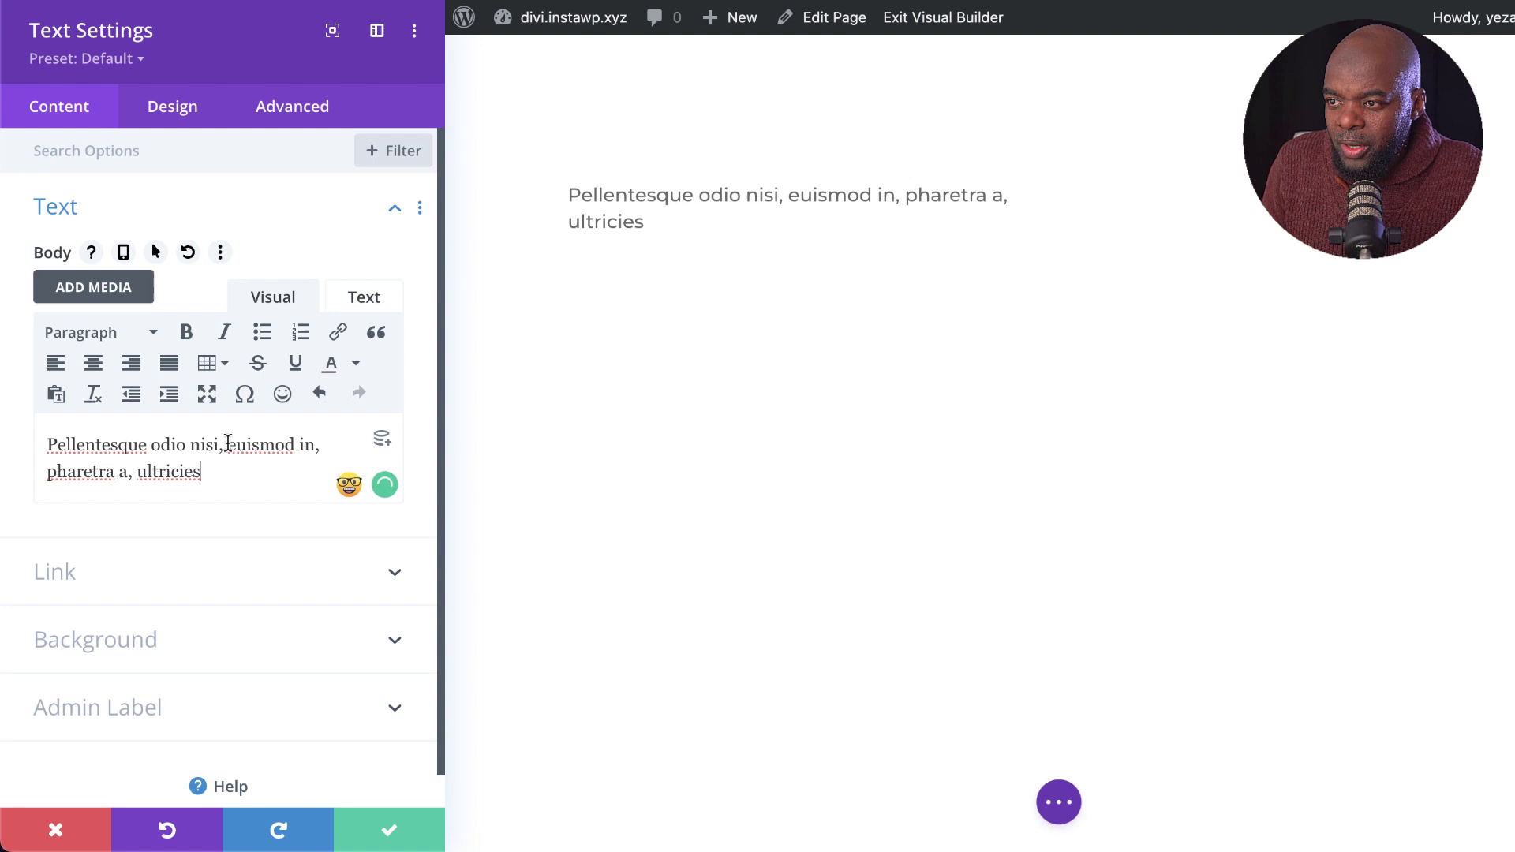
# Split 'Pellentesque odio nisi' onto its own line, drop the comma, and make it Heading 1.
pyautogui.click(228, 444)
pyautogui.press('Return')
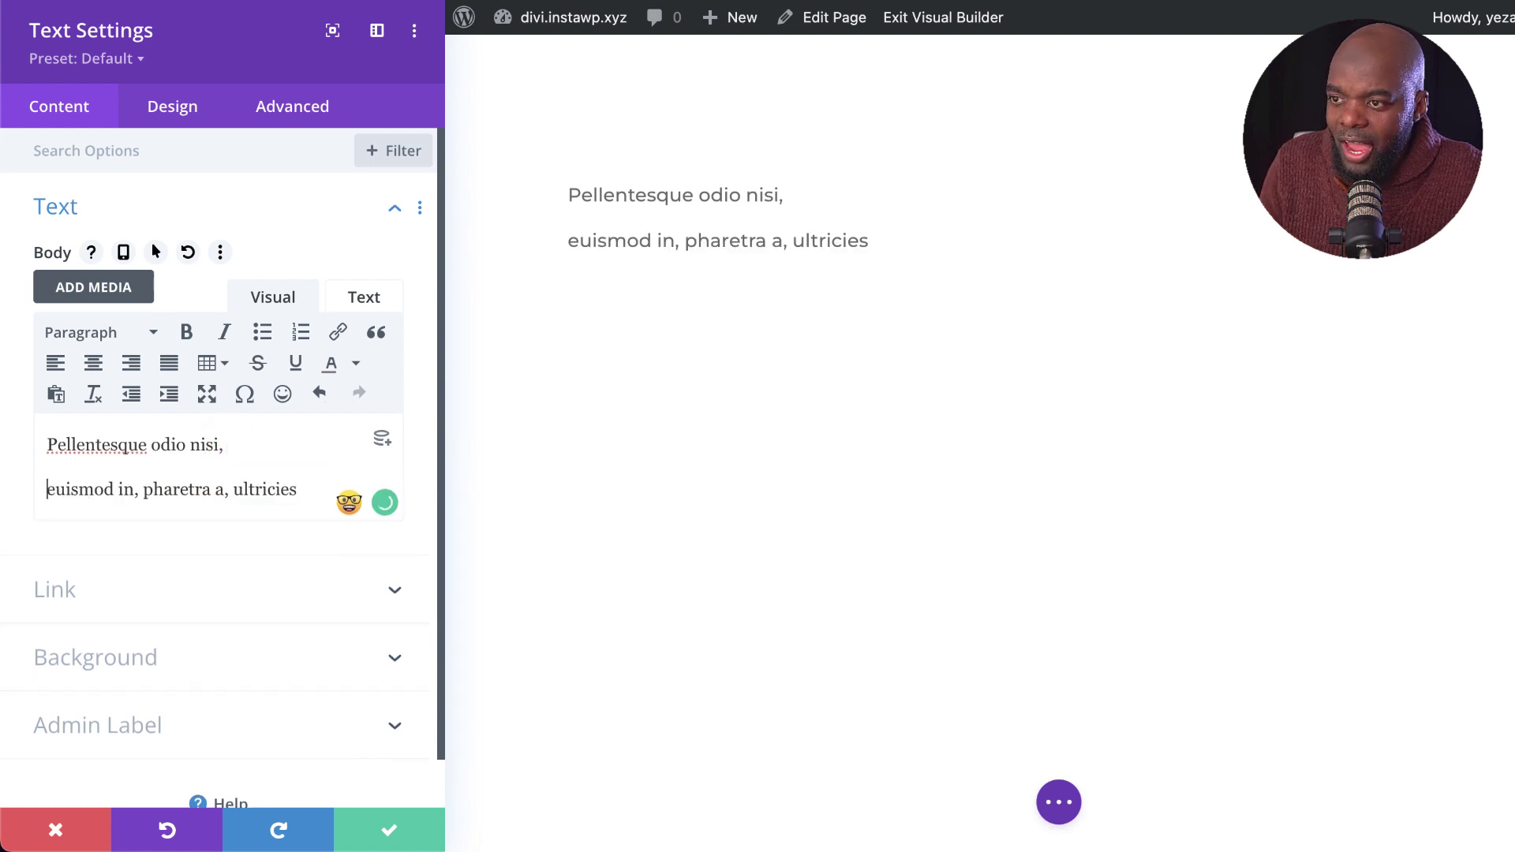
pyautogui.click(227, 444)
pyautogui.press('BackSpace')
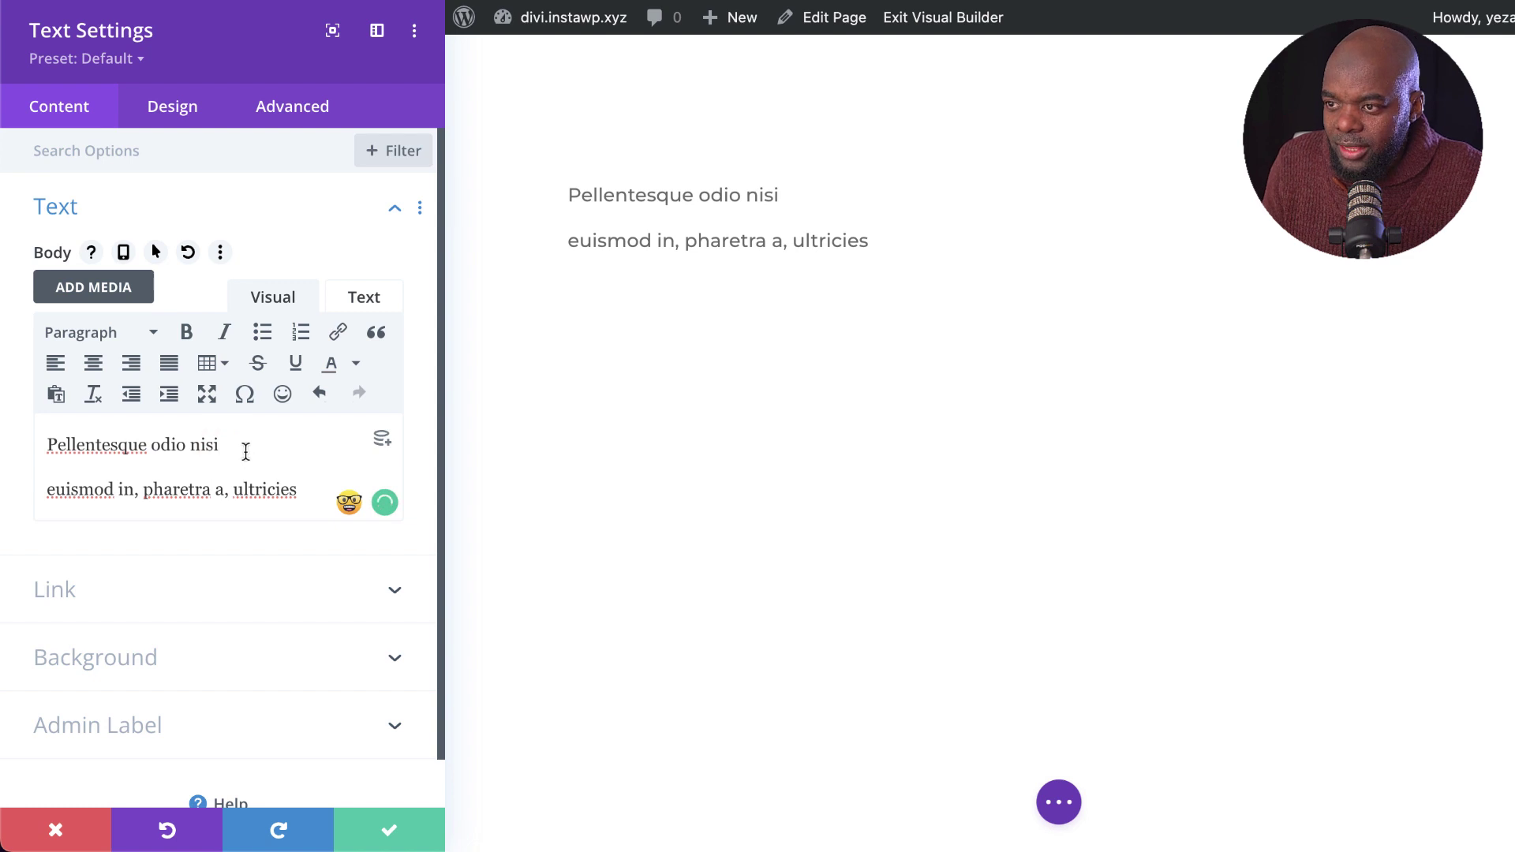
pyautogui.tripleClick(243, 446)
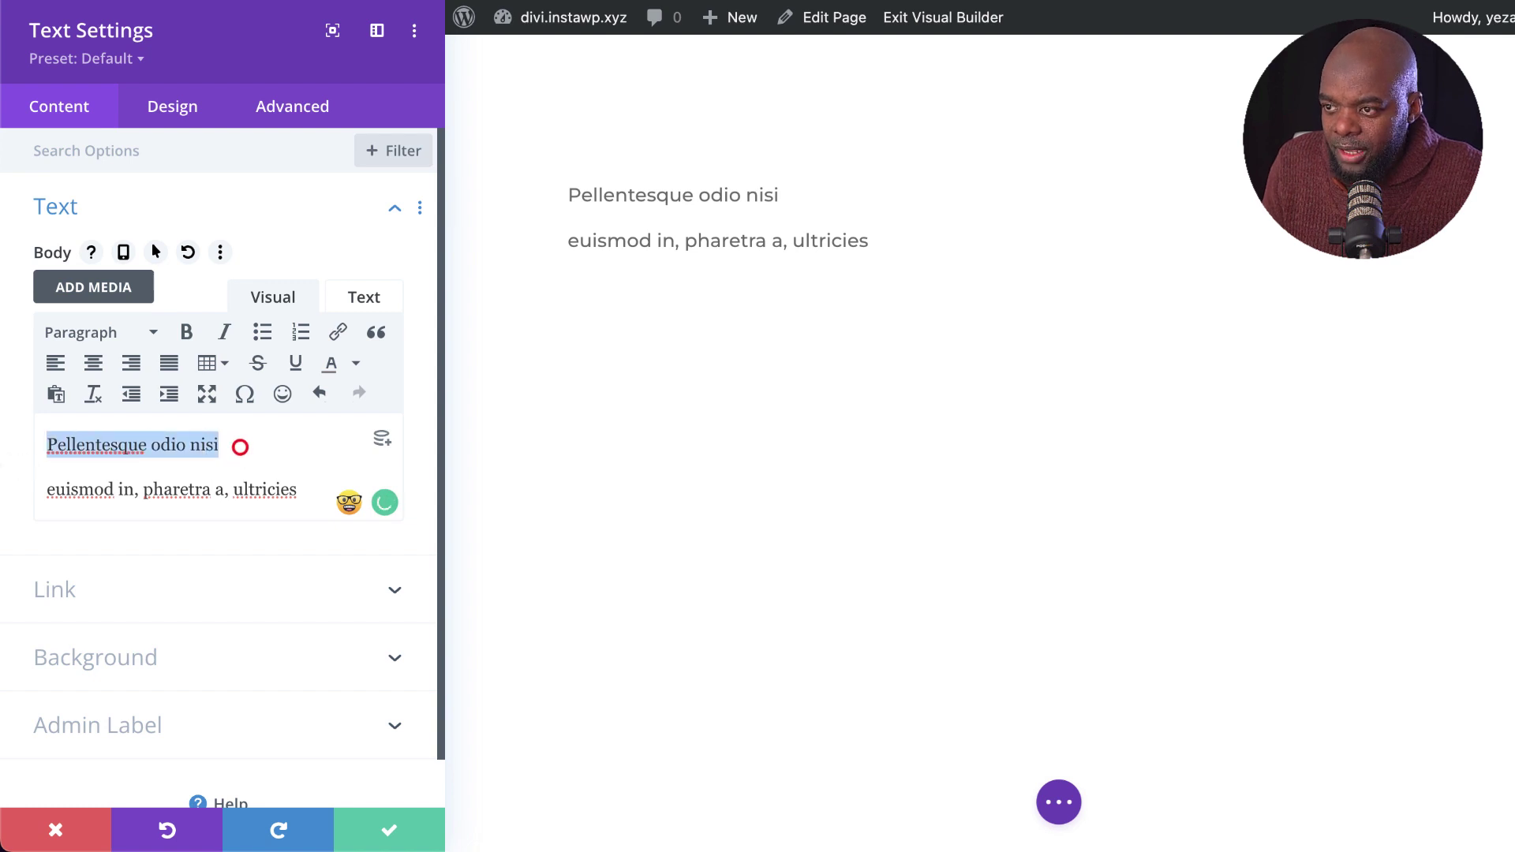
pyautogui.click(87, 335)
pyautogui.click(120, 416)
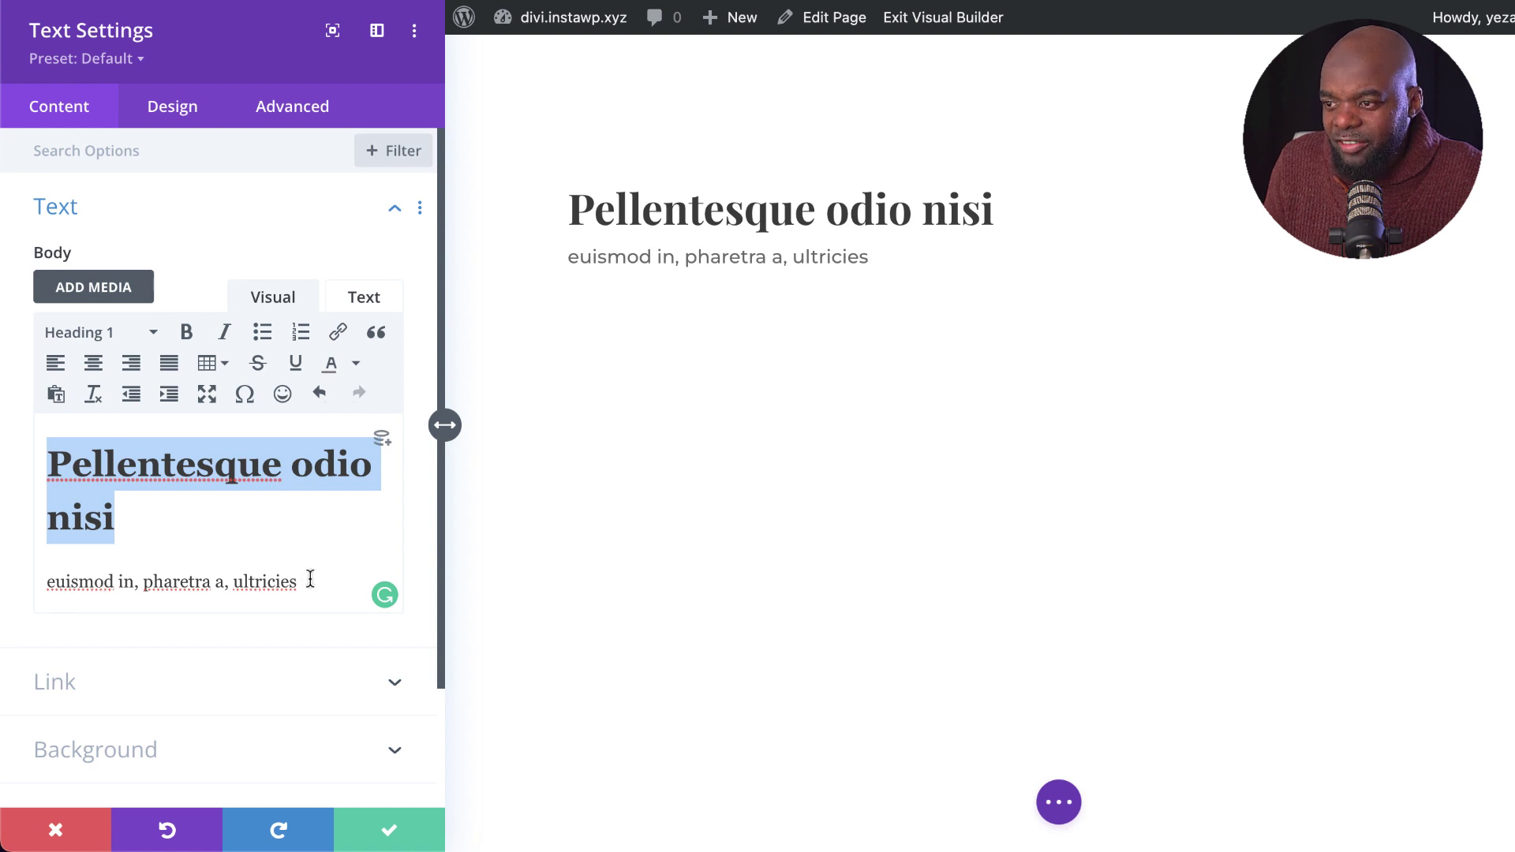
# Paste the Donec paragraph, retitle the heading 'Pellentesque Todio Enisi', and centre all text.
pyautogui.tripleClick(255, 568)
pyautogui.write('Donec nec justo eget felis facilisis fermentum. Aenean dignissim pellentesque.')
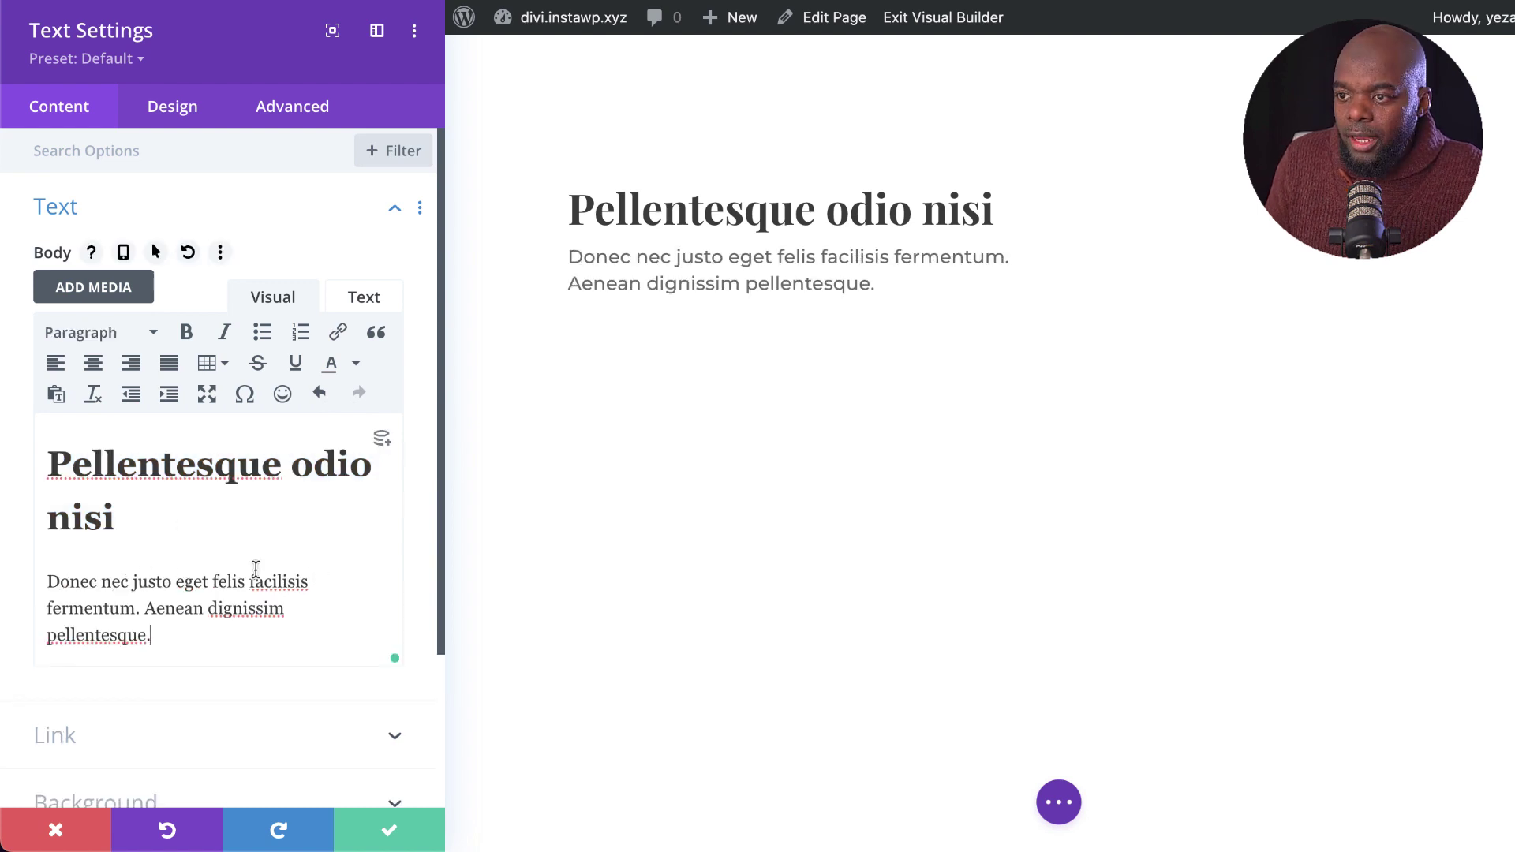
pyautogui.click(293, 468)
pyautogui.write('T')
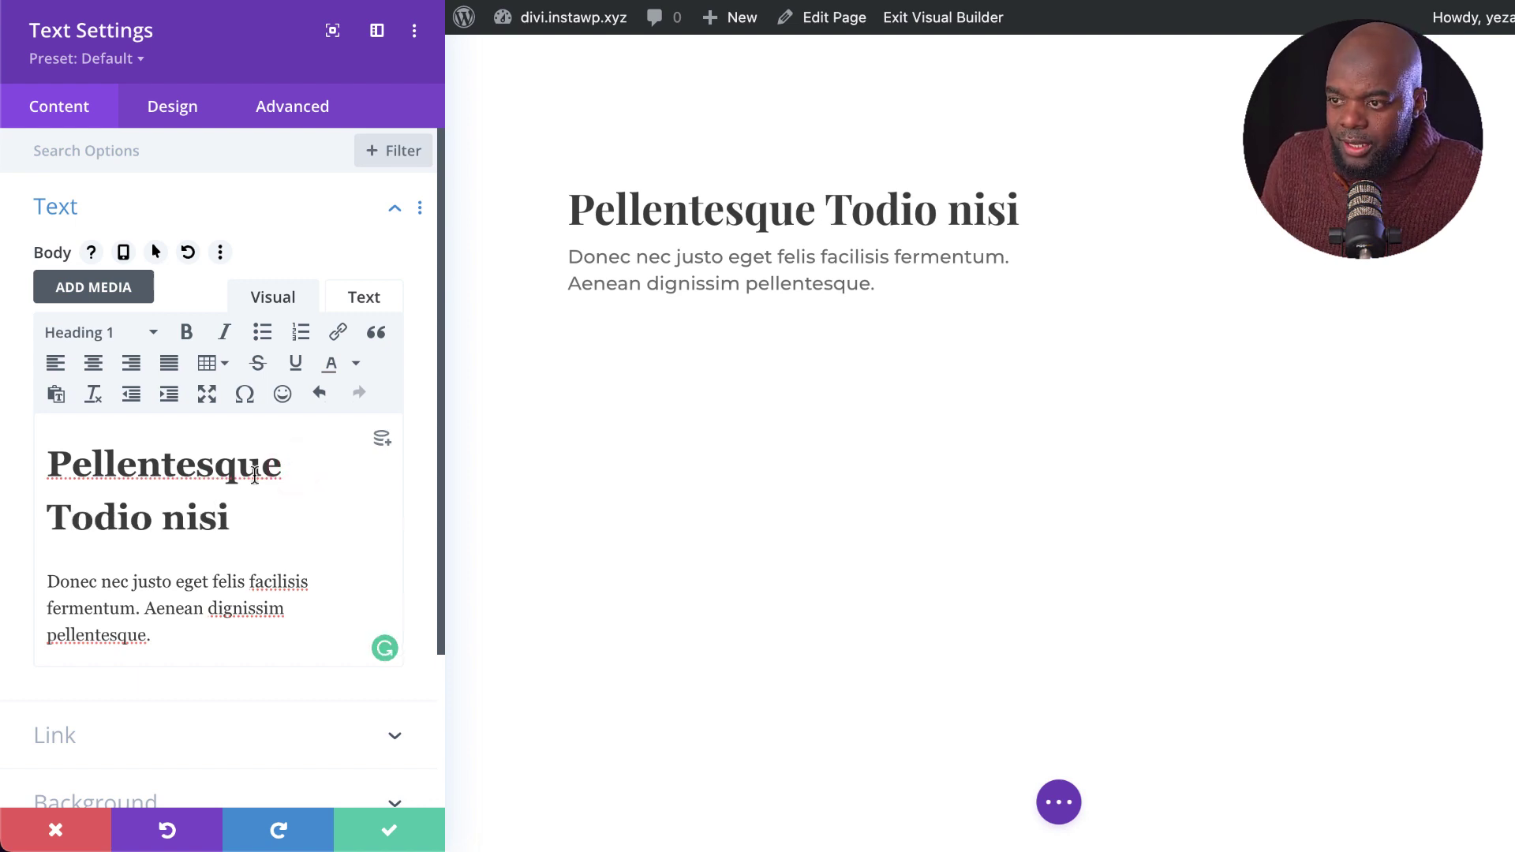
pyautogui.click(164, 517)
pyautogui.write('E')
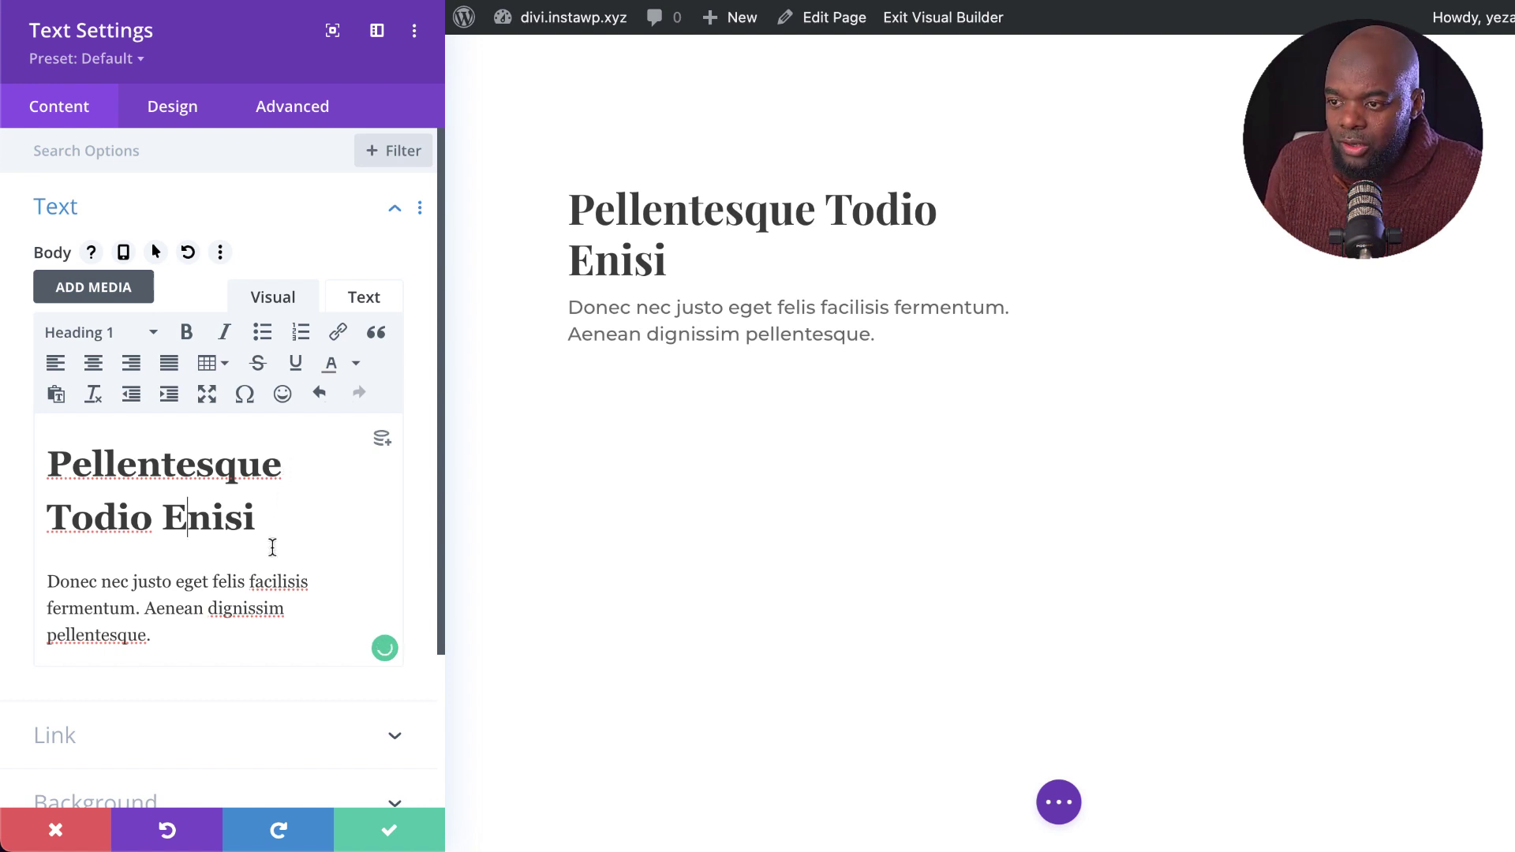
pyautogui.moveTo(165, 639); pyautogui.dragTo(35, 456)
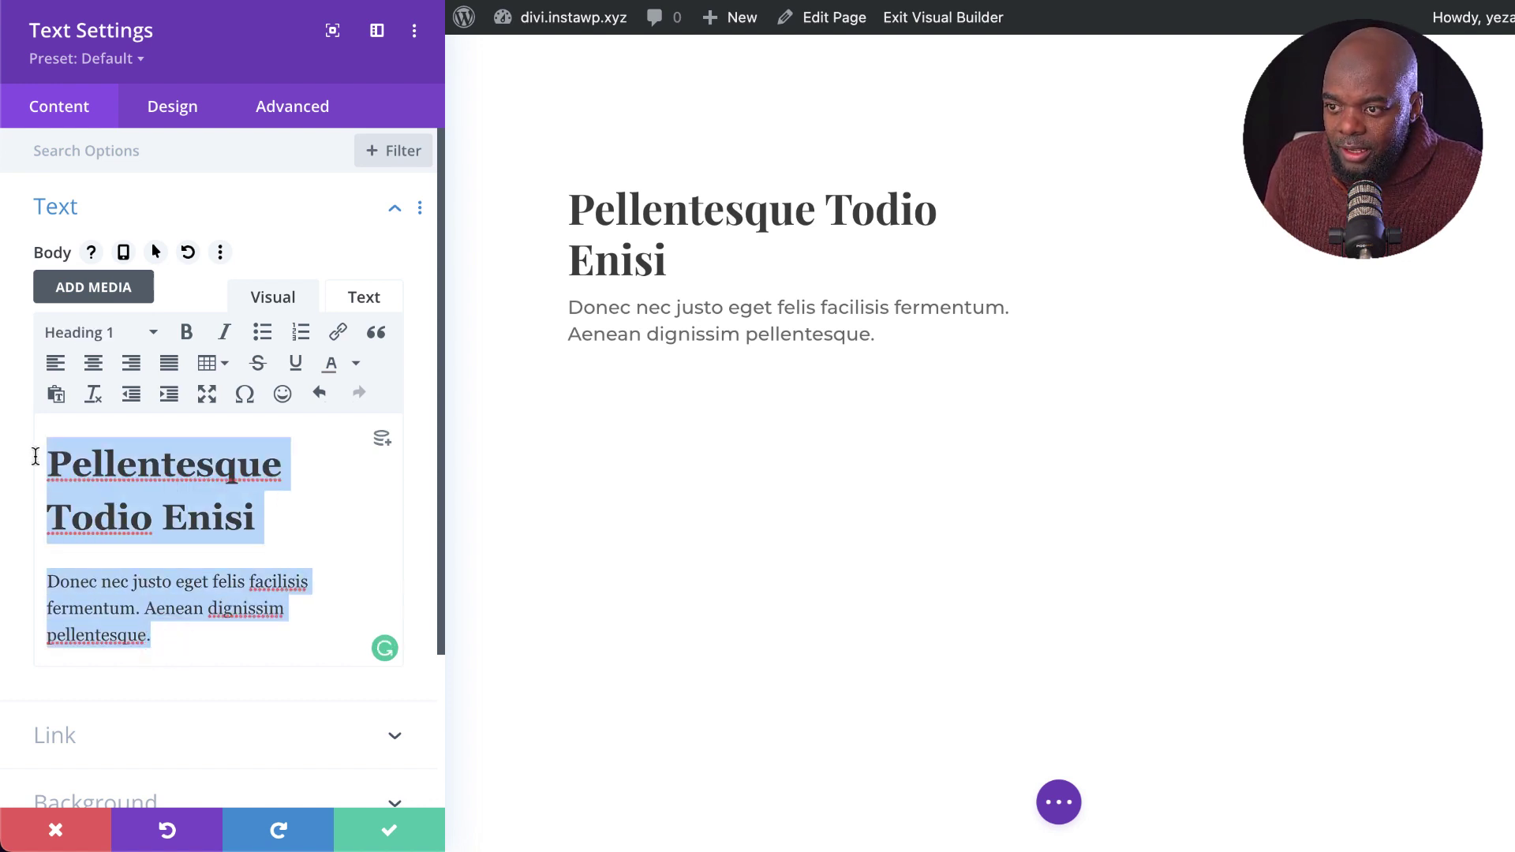
pyautogui.click(94, 364)
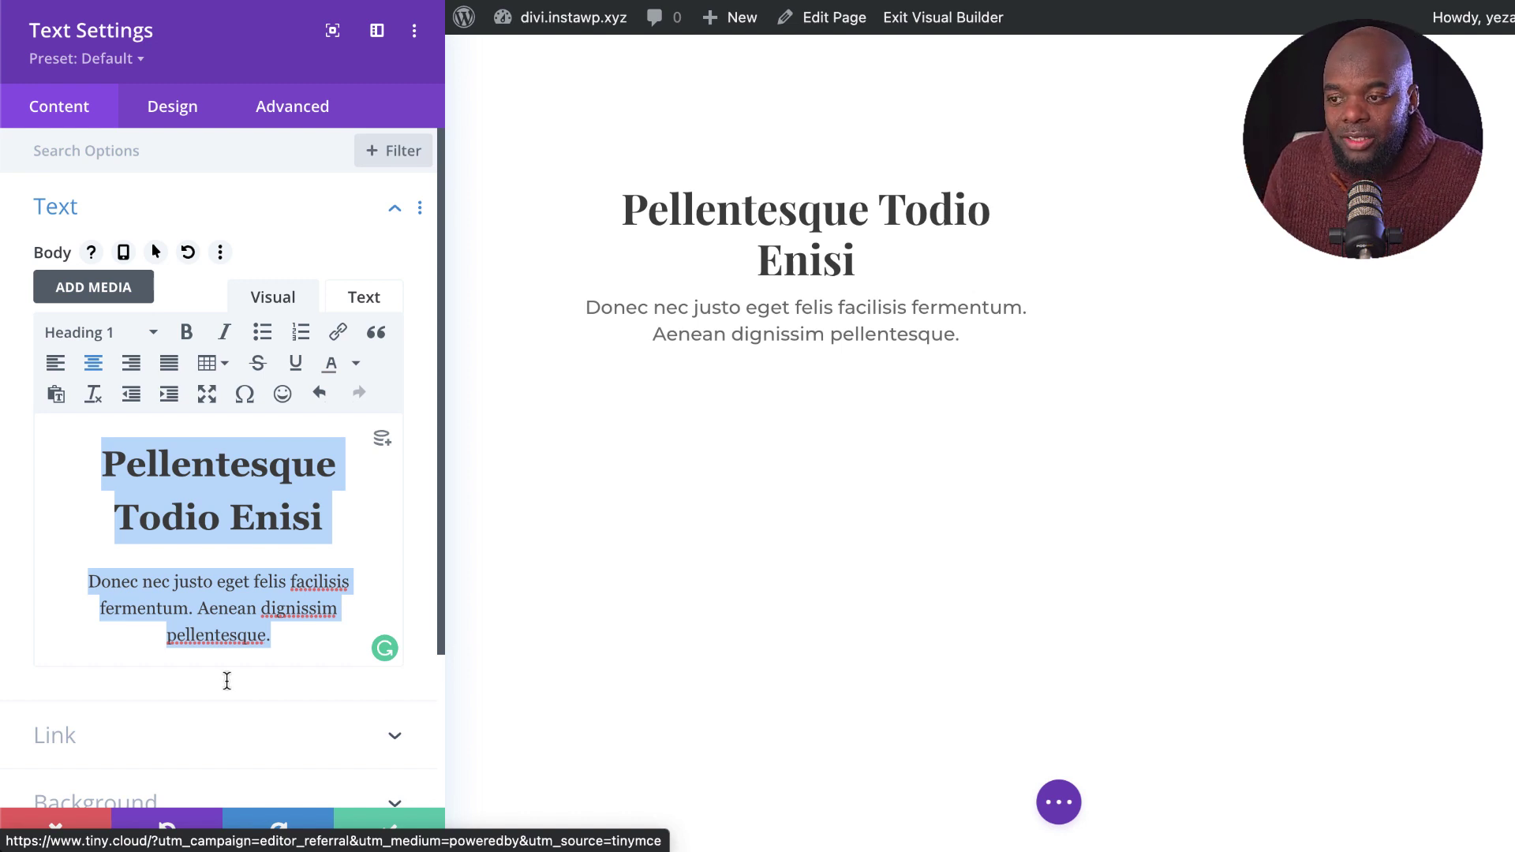
# Set the podcast photo of two women at microphones as the module's background image.
pyautogui.scroll(-5, 227, 680)
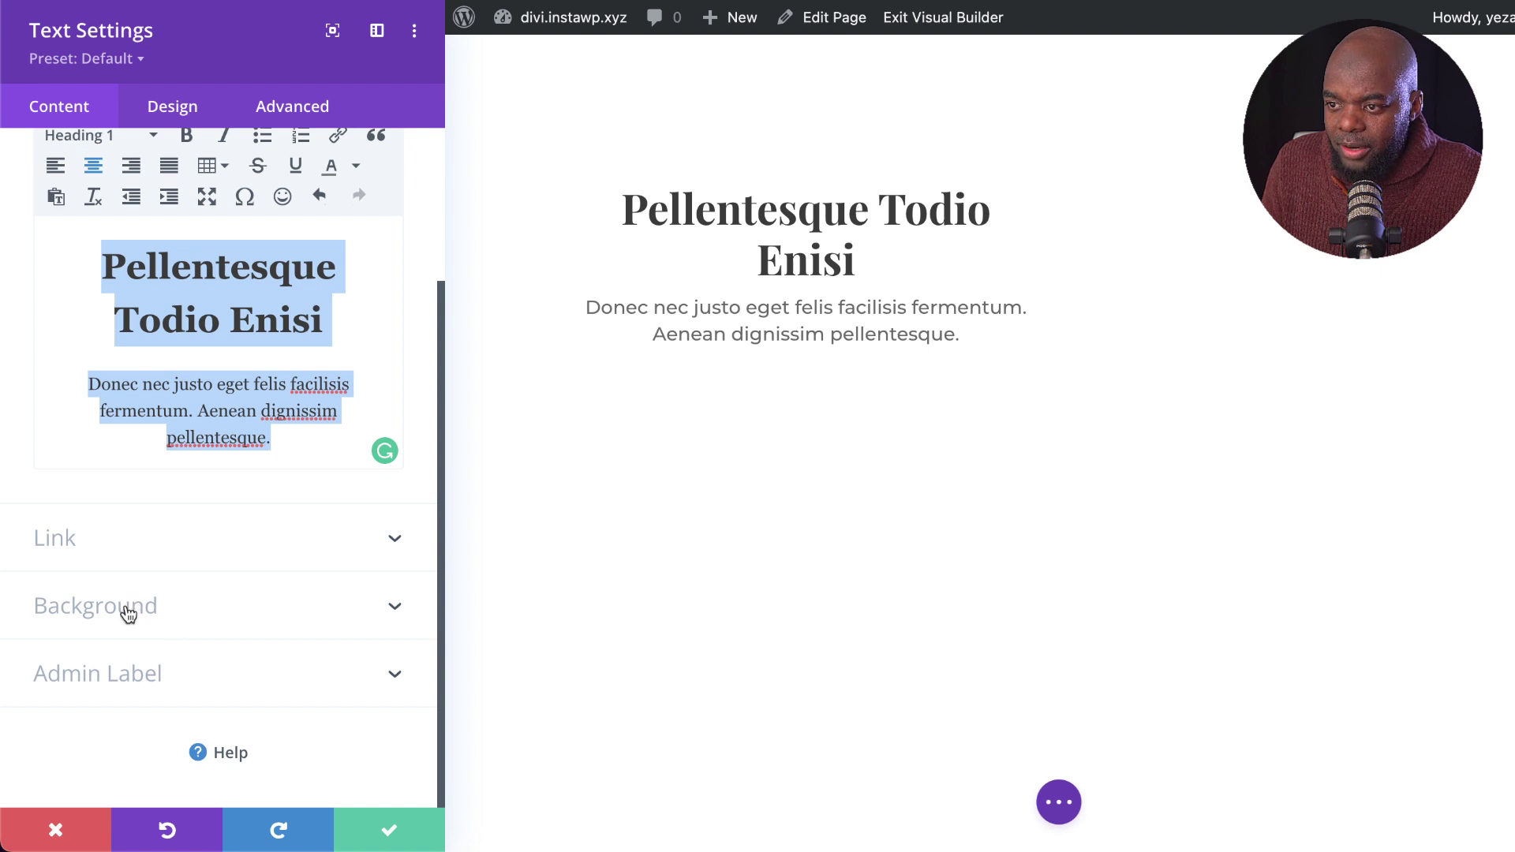
pyautogui.click(128, 614)
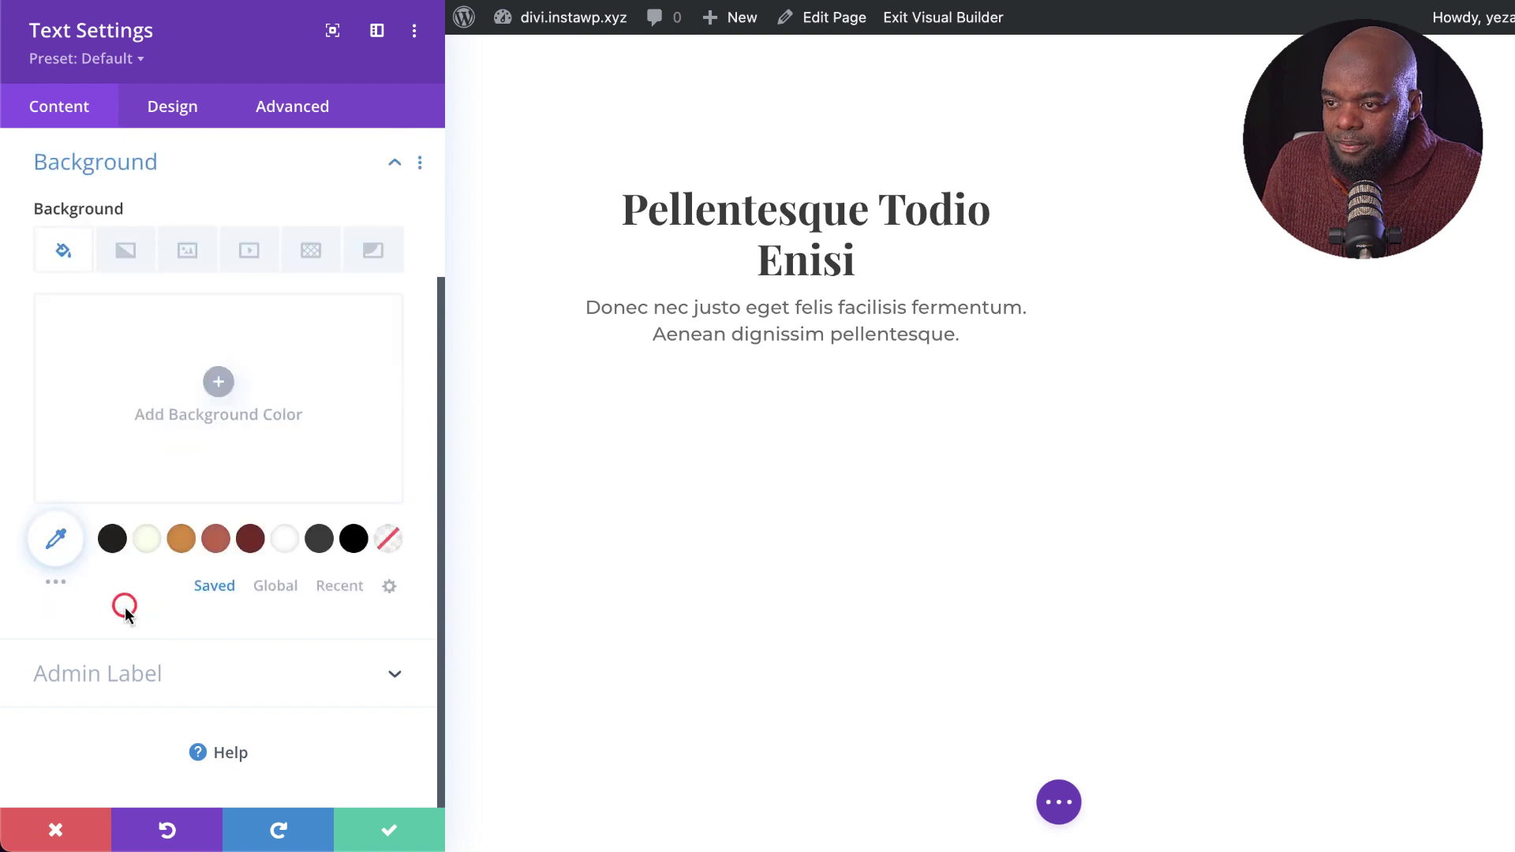
pyautogui.click(189, 253)
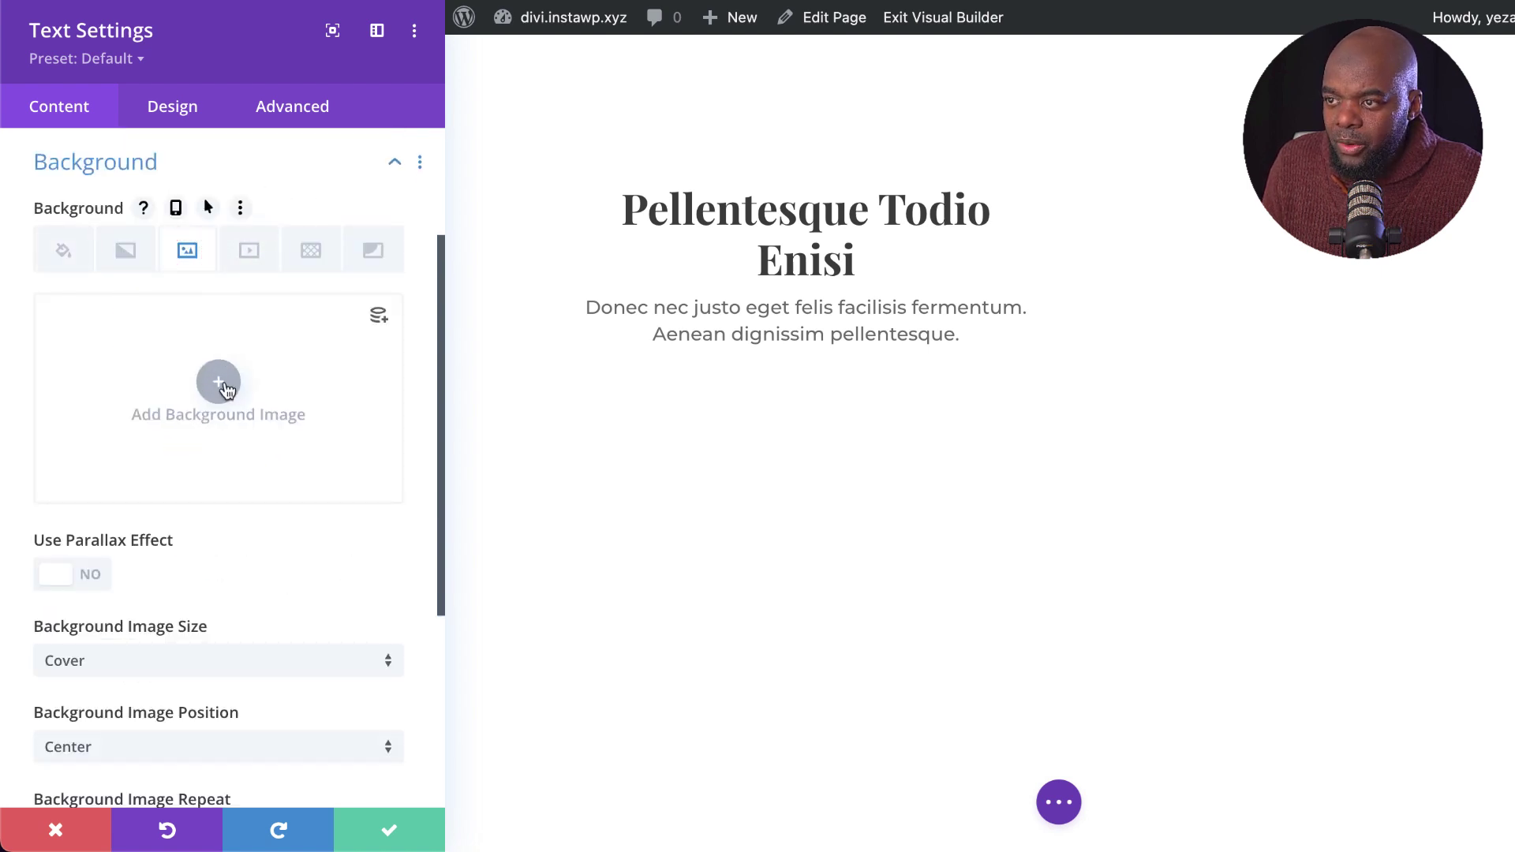
pyautogui.click(218, 383)
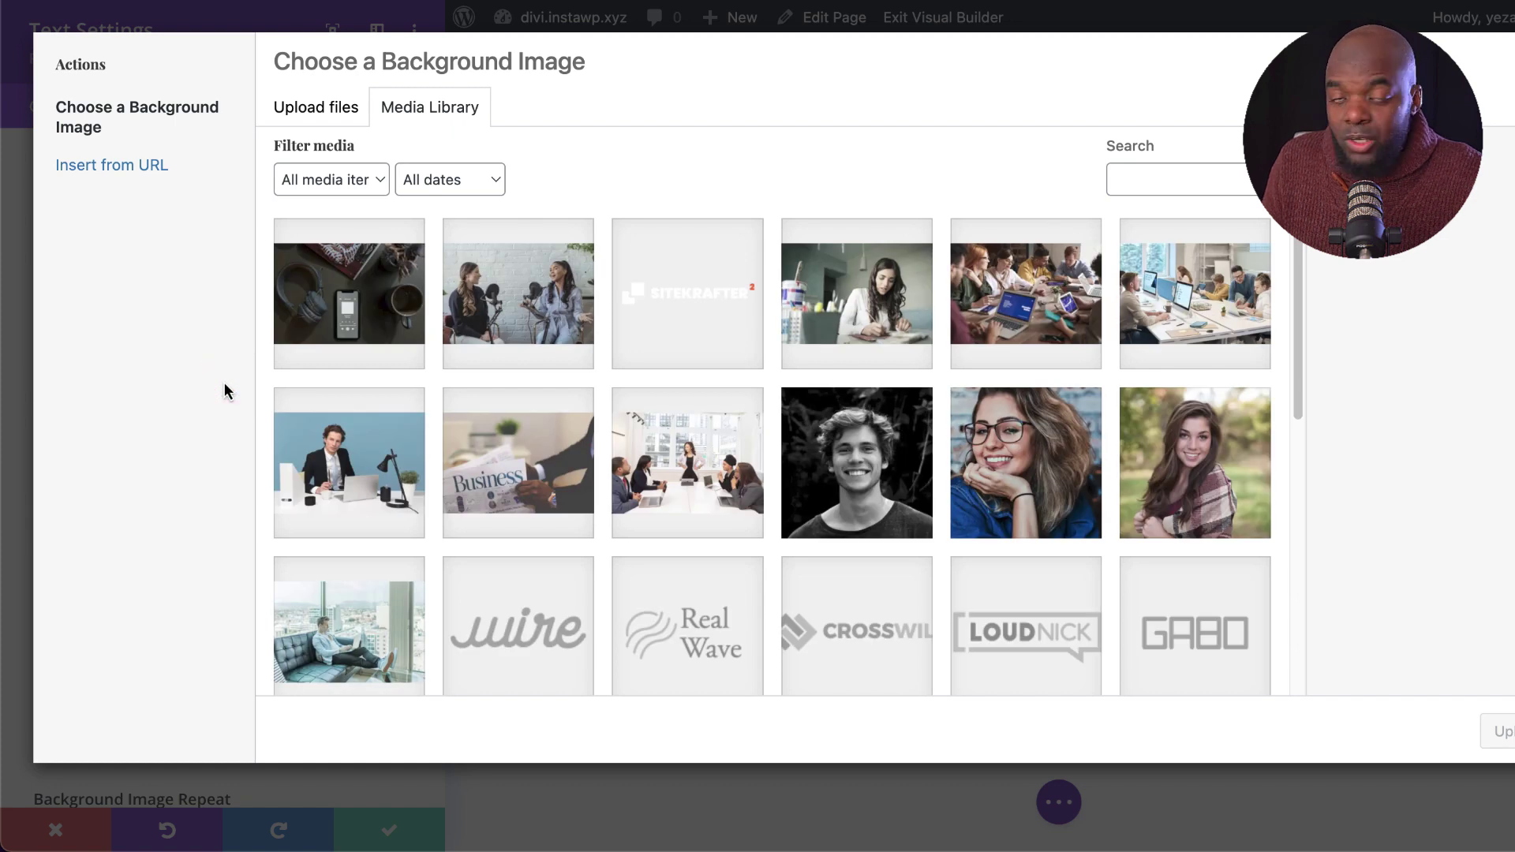
pyautogui.click(515, 301)
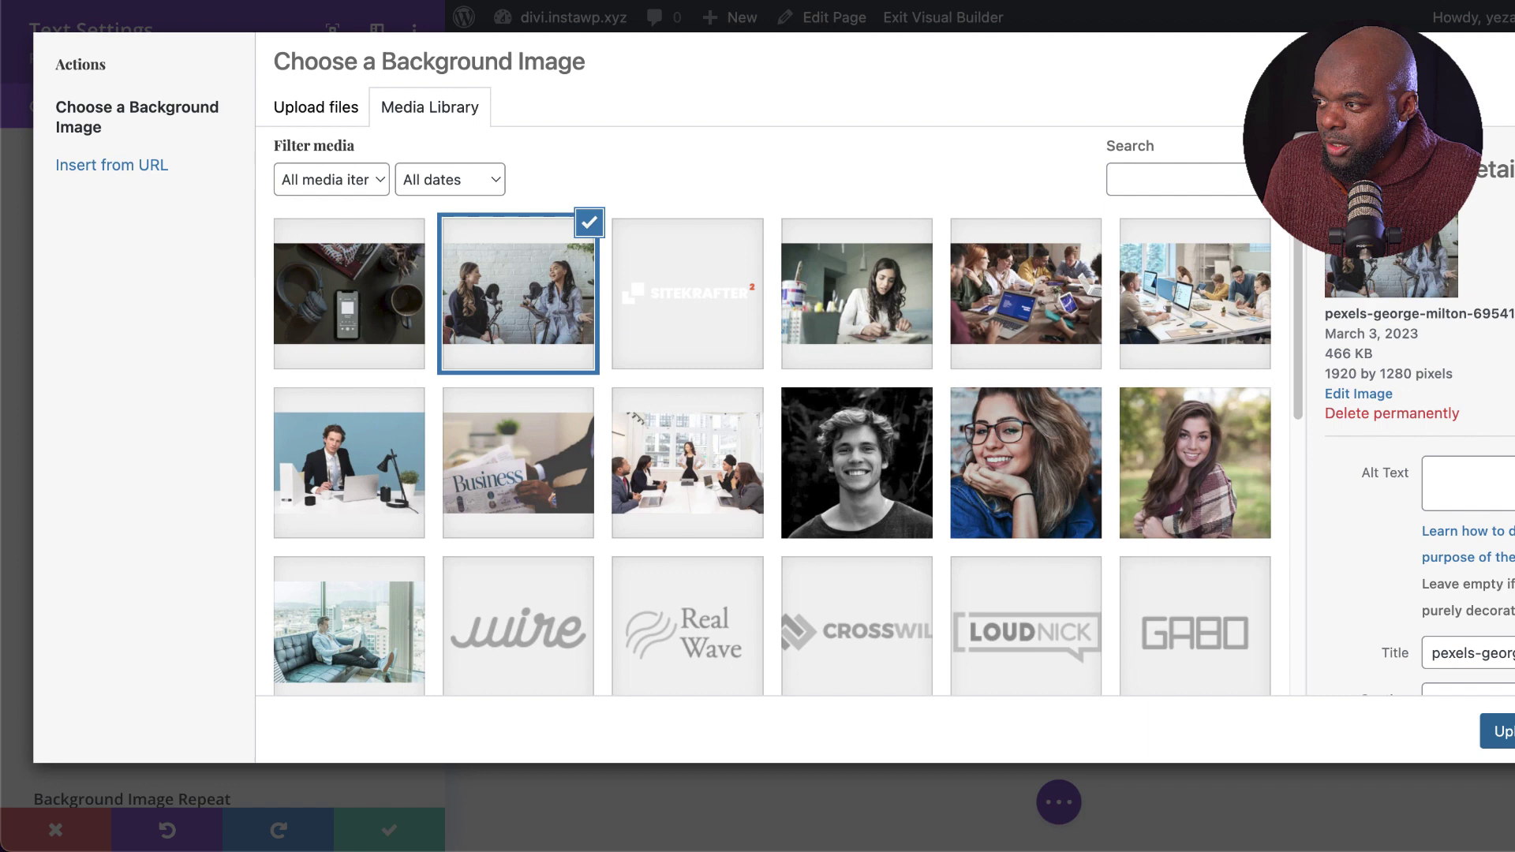
pyautogui.click(1499, 731)
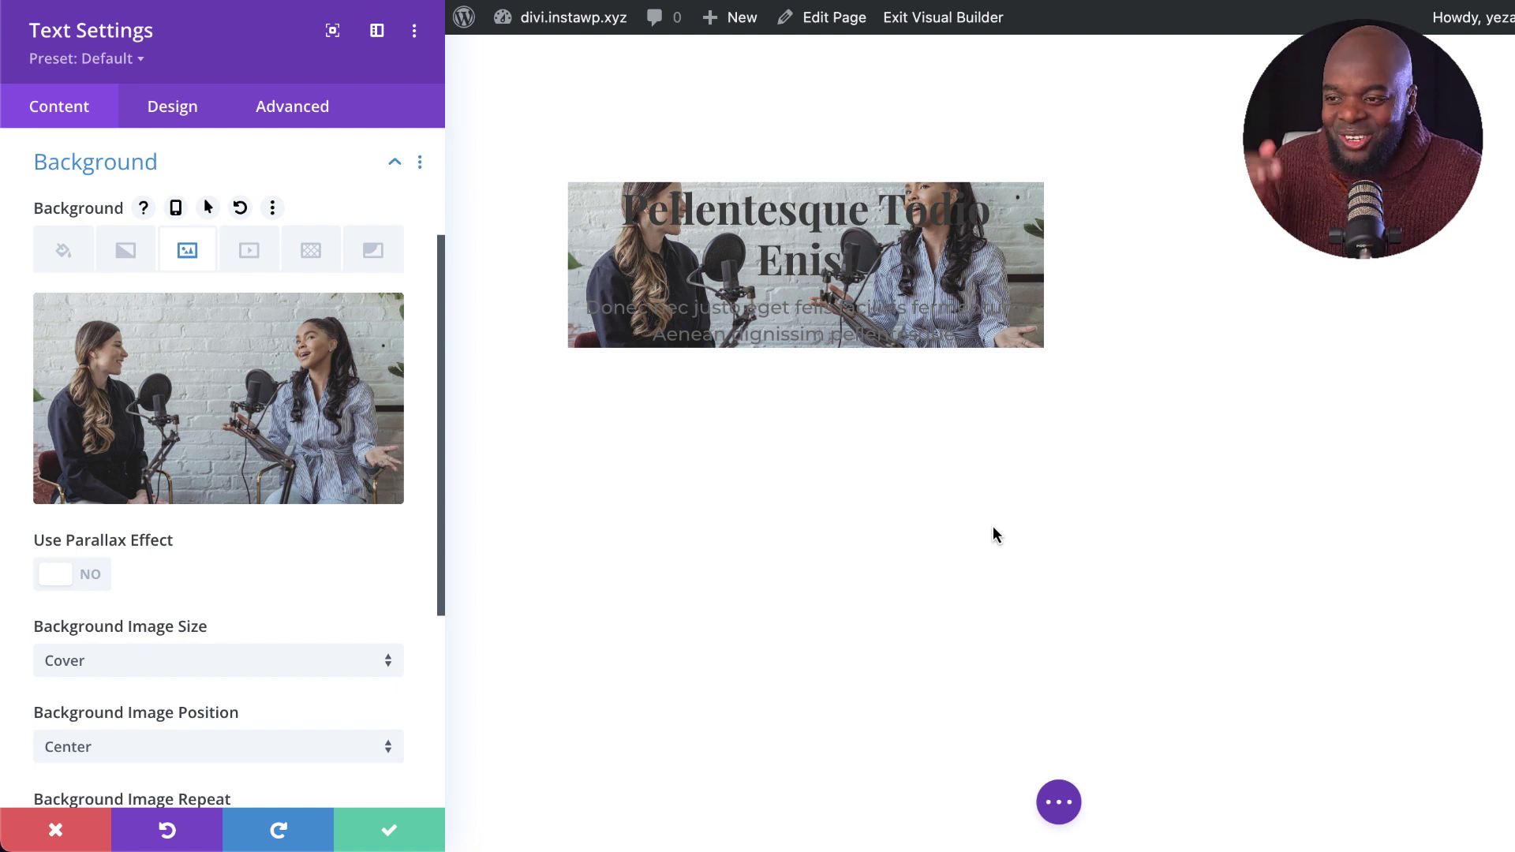
# Give the module a black background colour and blend the image using Multiply.
pyautogui.scroll(-1, 273, 632)
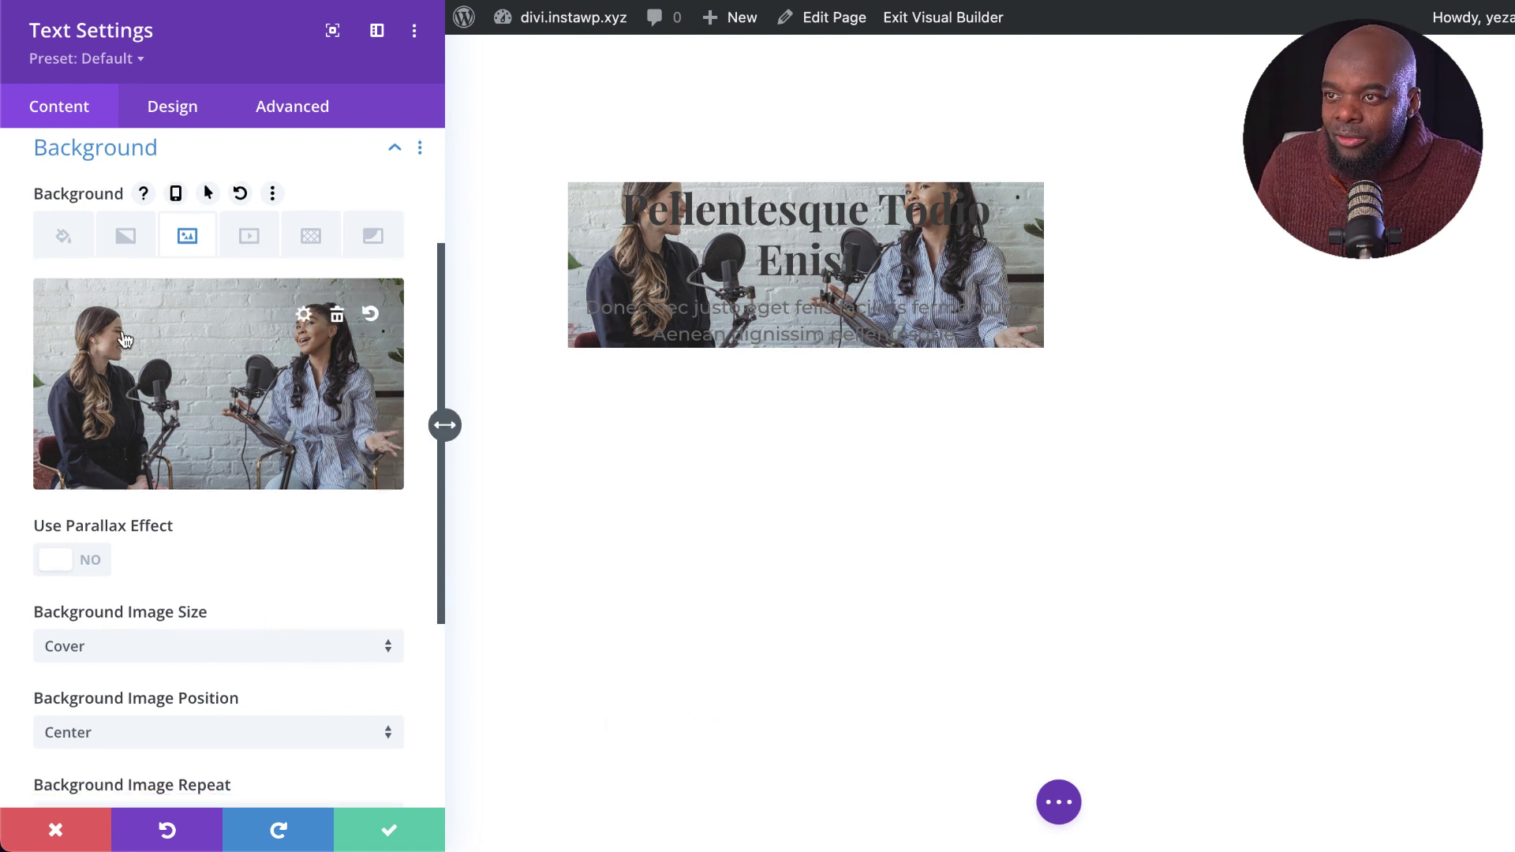
pyautogui.click(63, 249)
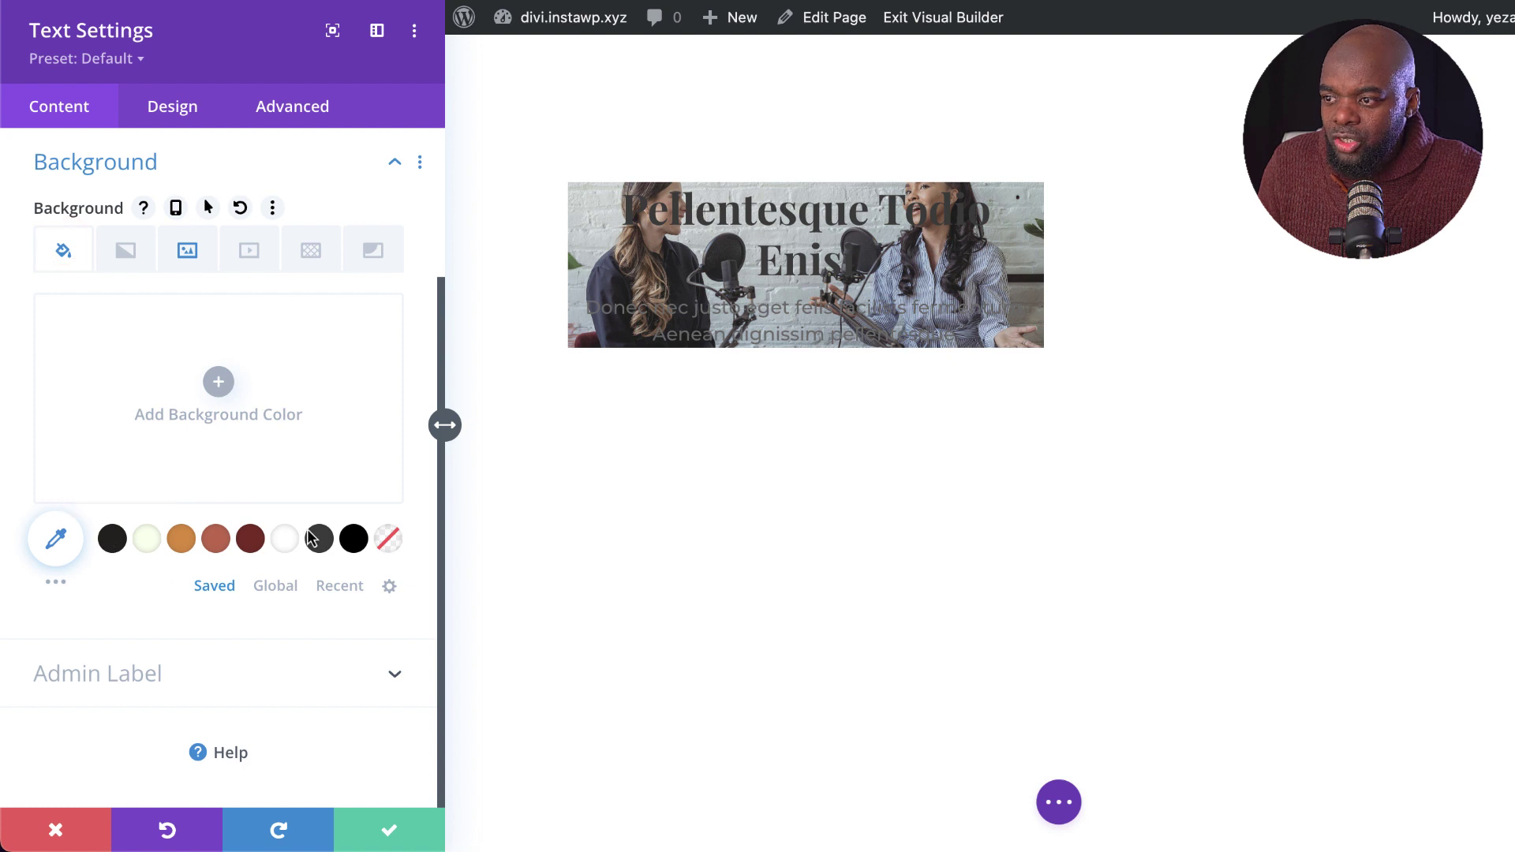
pyautogui.click(346, 543)
pyautogui.click(187, 251)
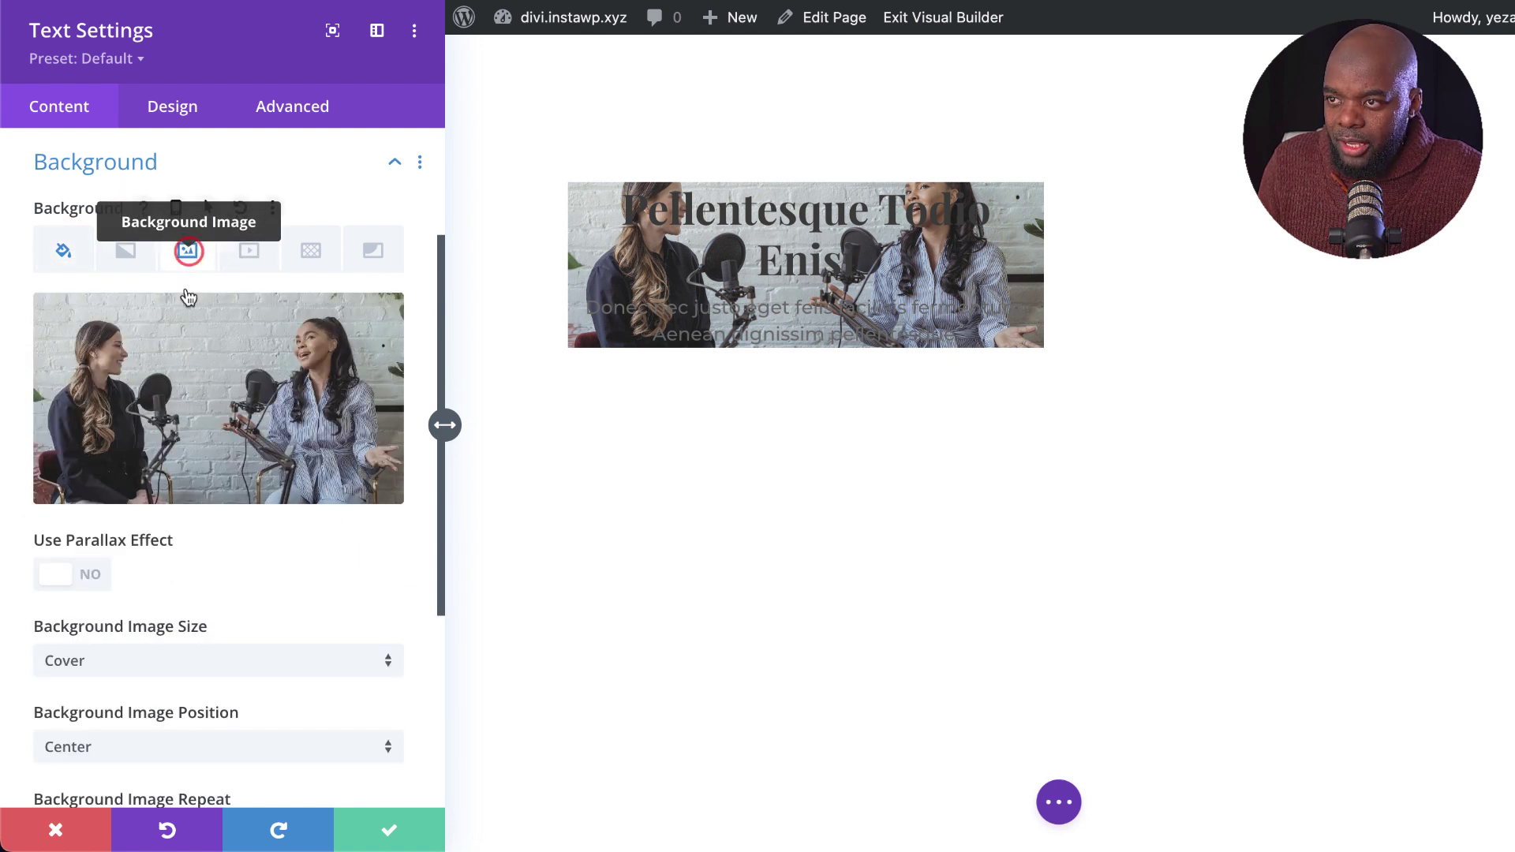
pyautogui.scroll(-1, 268, 614)
pyautogui.scroll(-3, 268, 614)
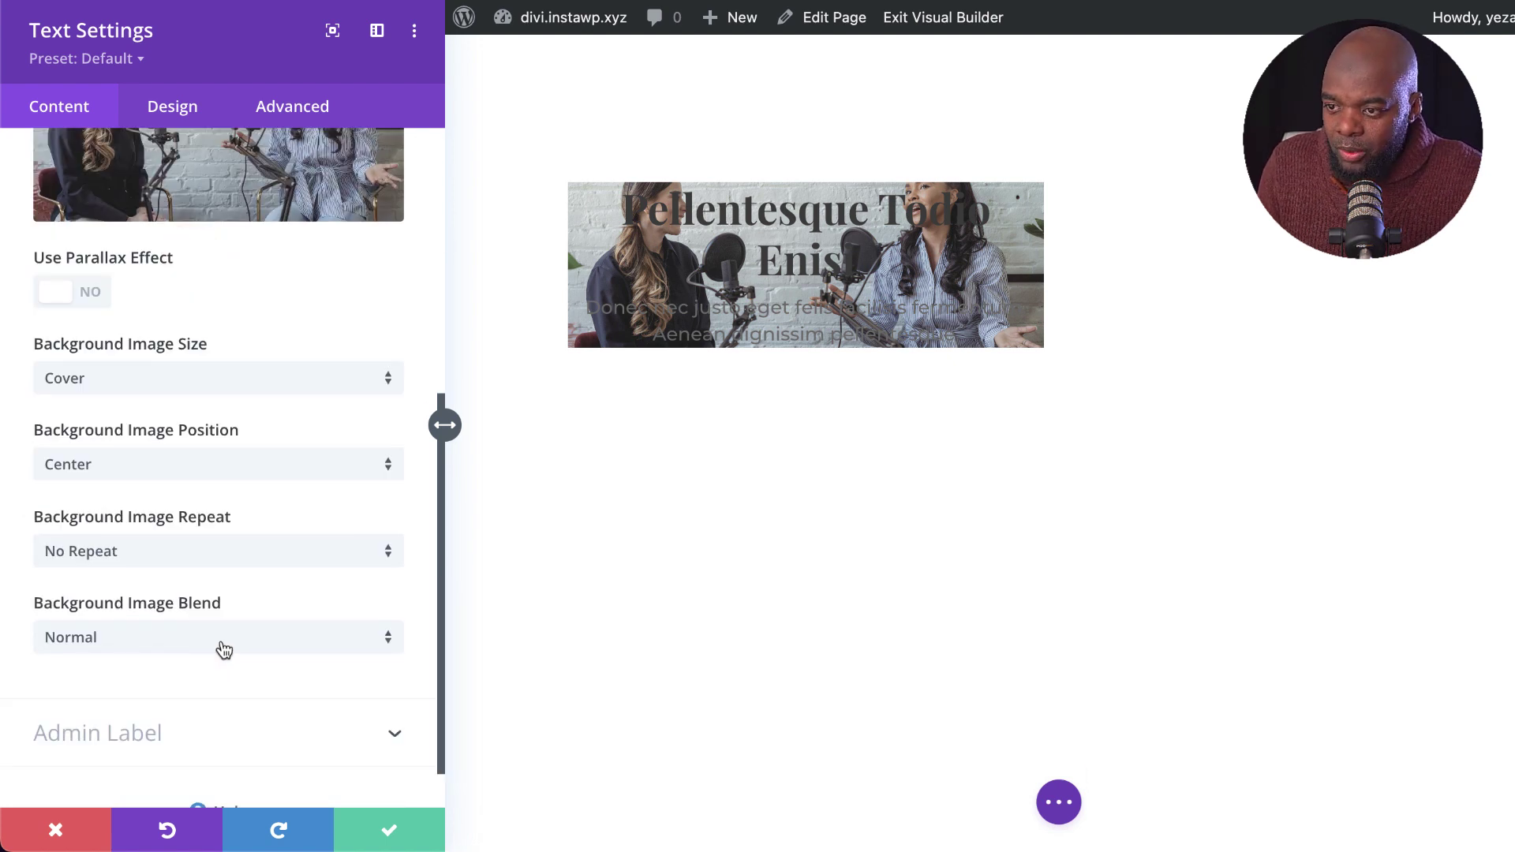
pyautogui.click(224, 648)
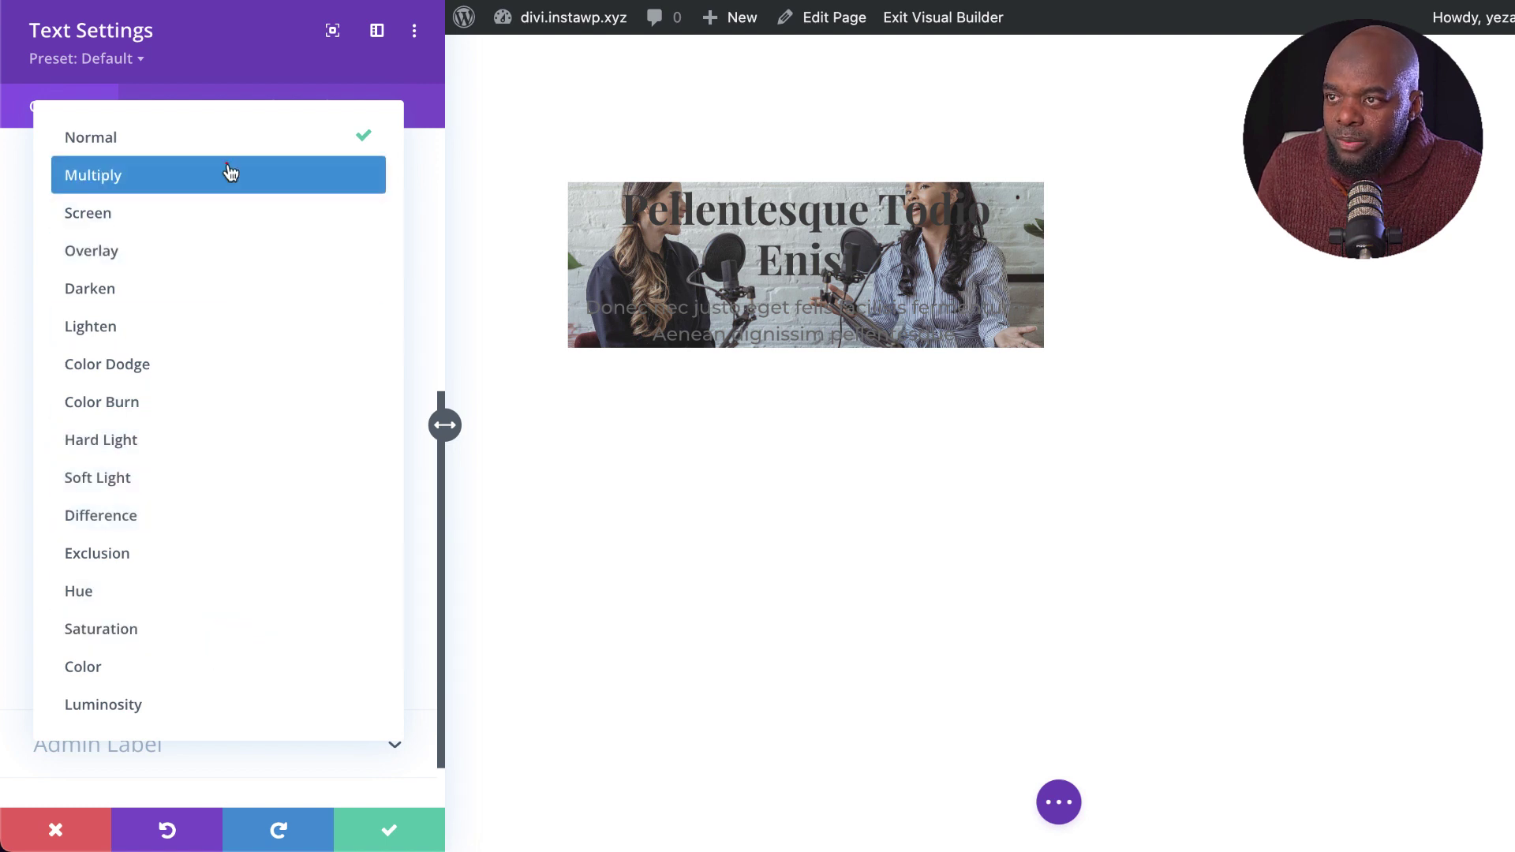
pyautogui.click(230, 173)
# Lower the black overlay's opacity to about 0.71.
pyautogui.scroll(1, 236, 339)
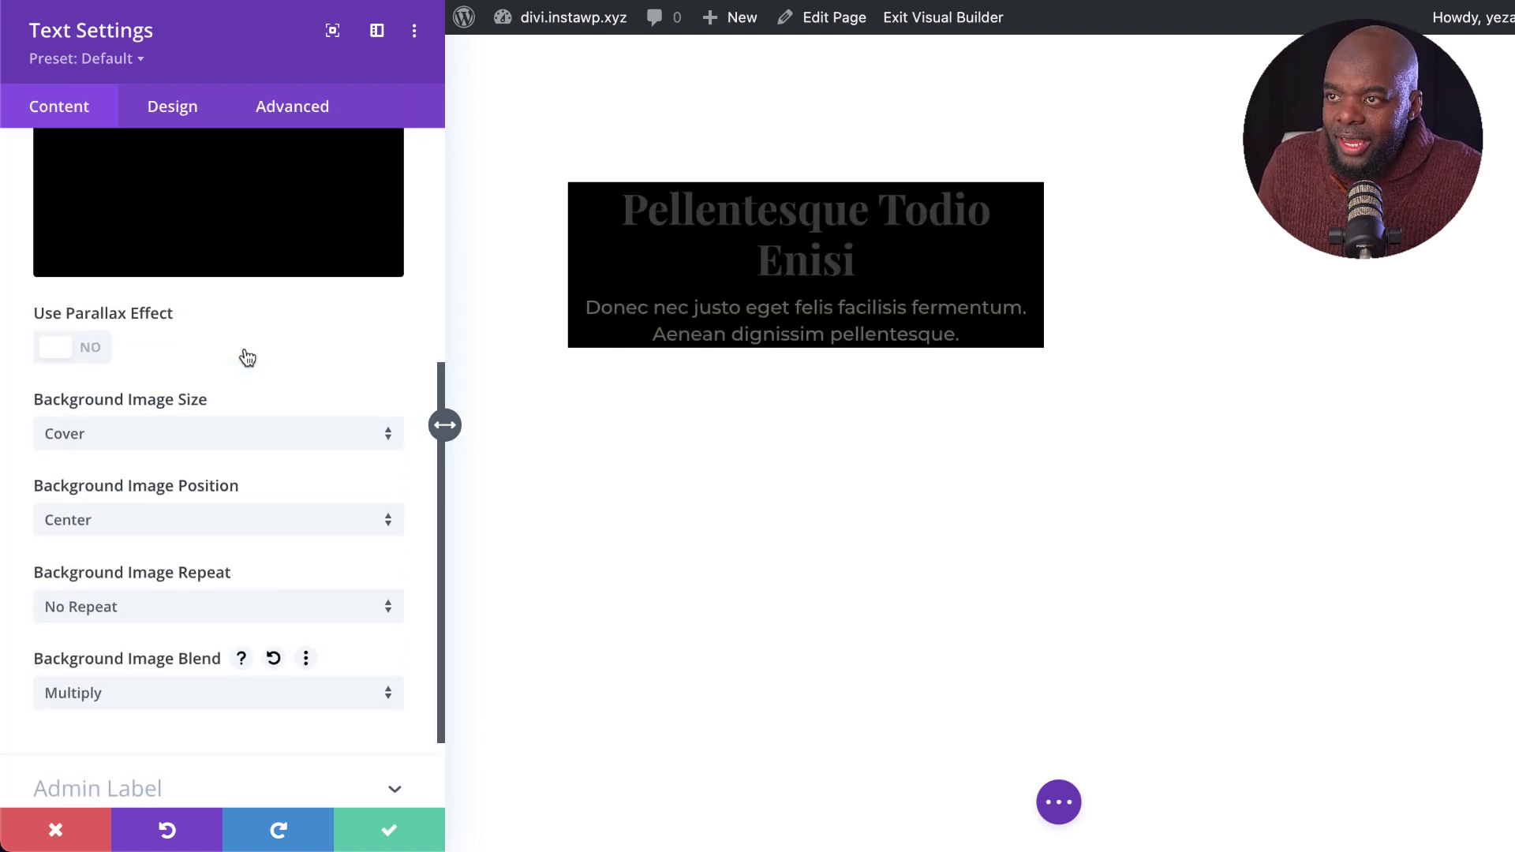
pyautogui.scroll(4, 247, 357)
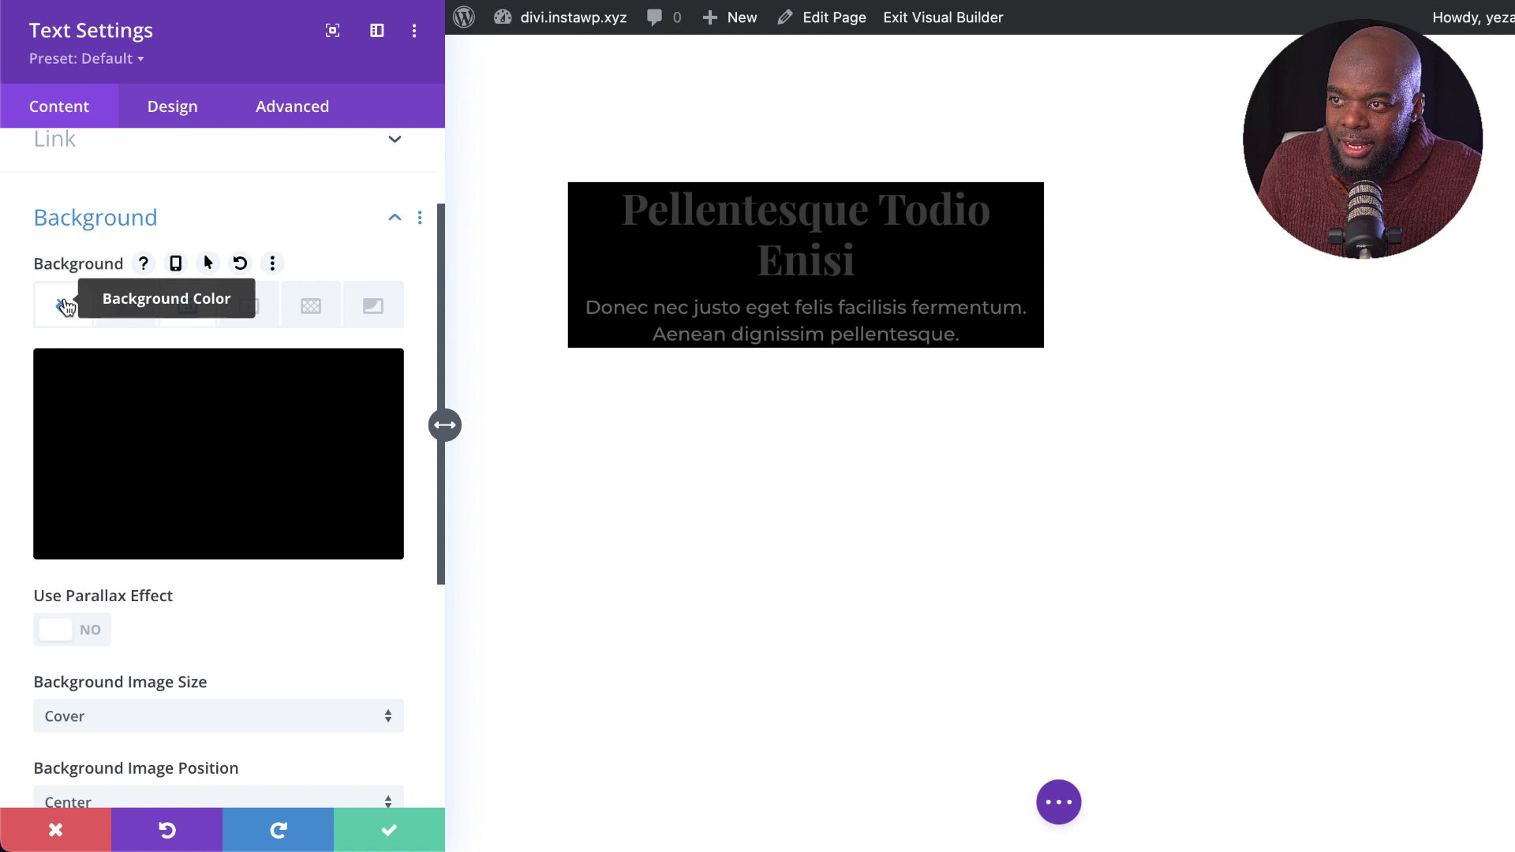
pyautogui.click(64, 305)
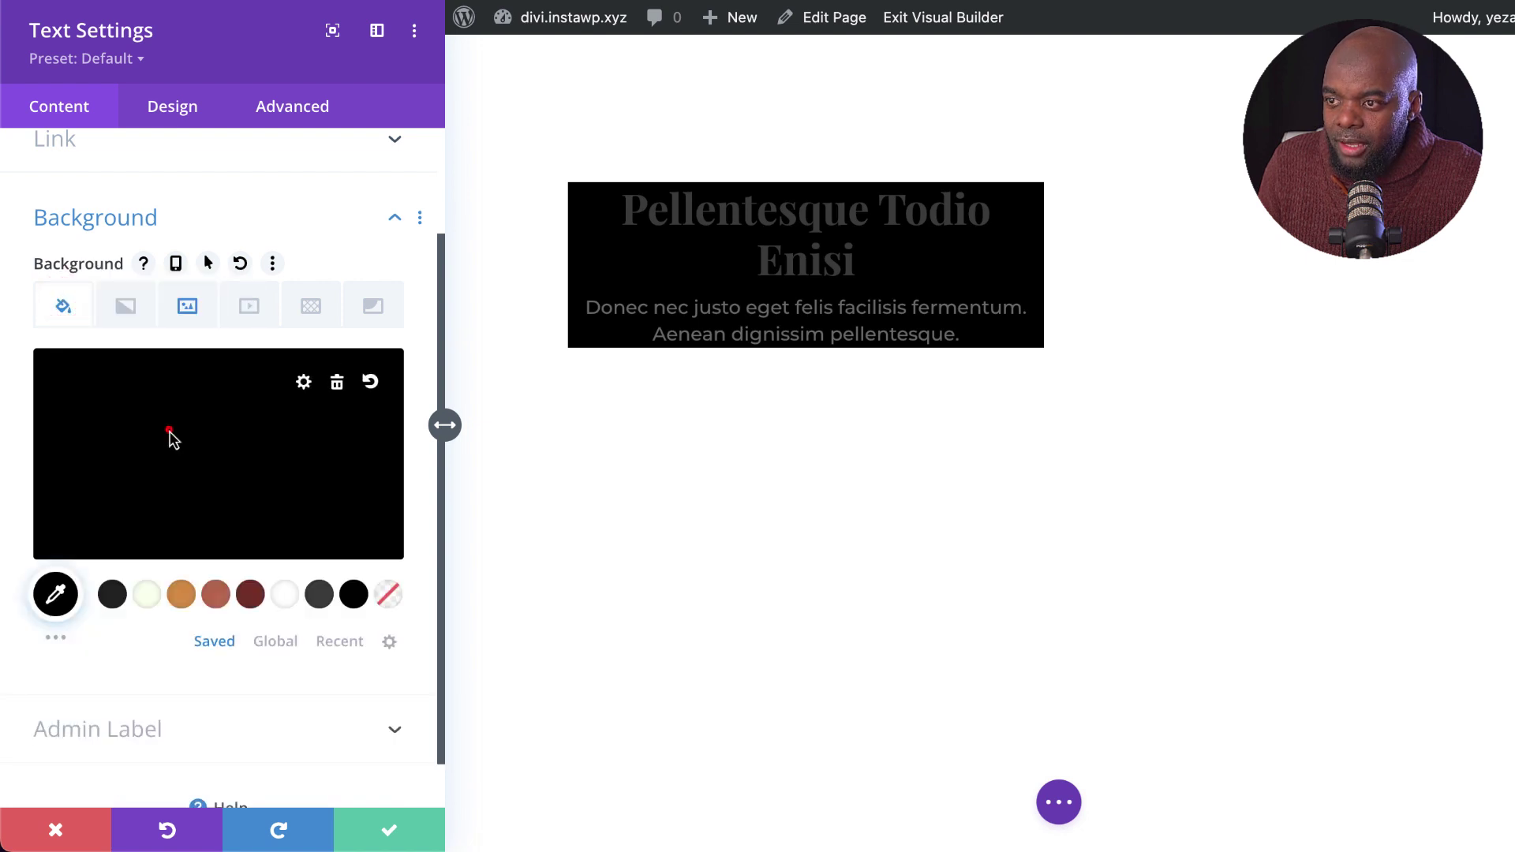
pyautogui.click(170, 433)
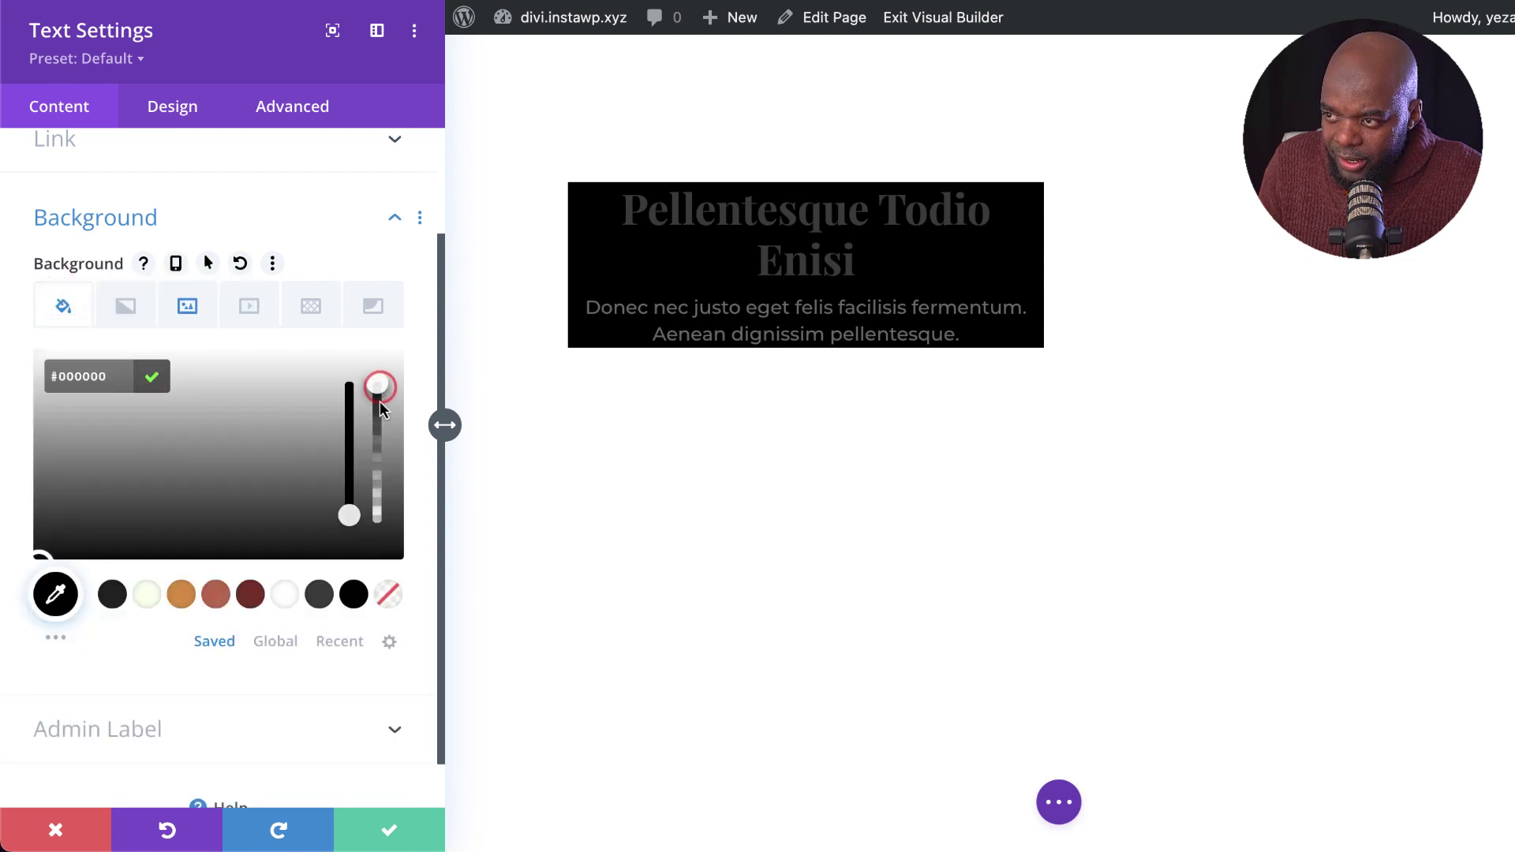
pyautogui.moveTo(380, 401); pyautogui.dragTo(381, 431)
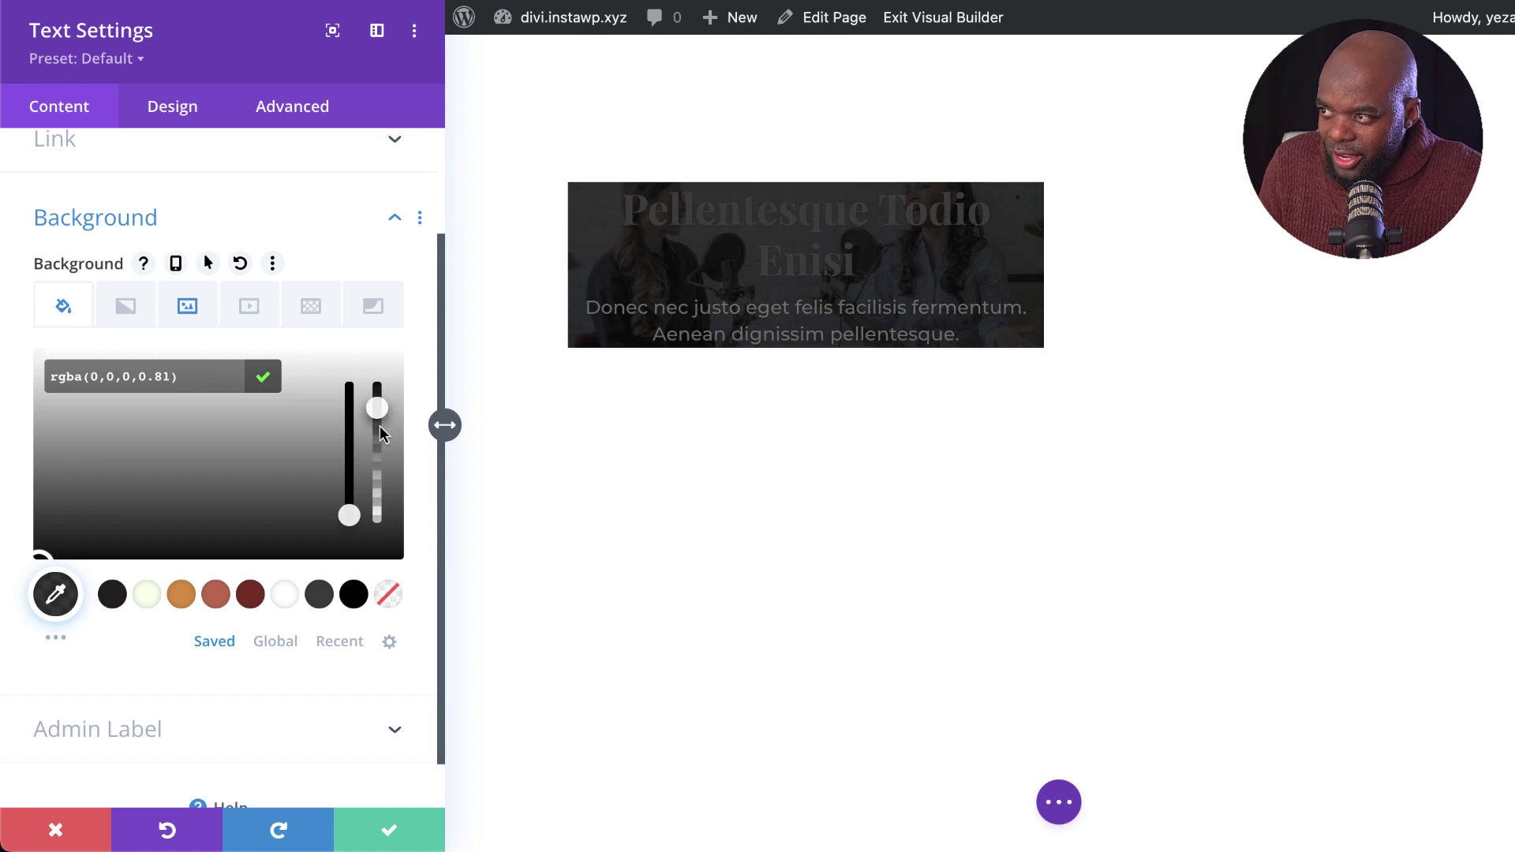
pyautogui.moveTo(379, 427)
pyautogui.mouseDown()
pyautogui.moveTo(377, 488)
pyautogui.moveTo(382, 439)
pyautogui.mouseUp()
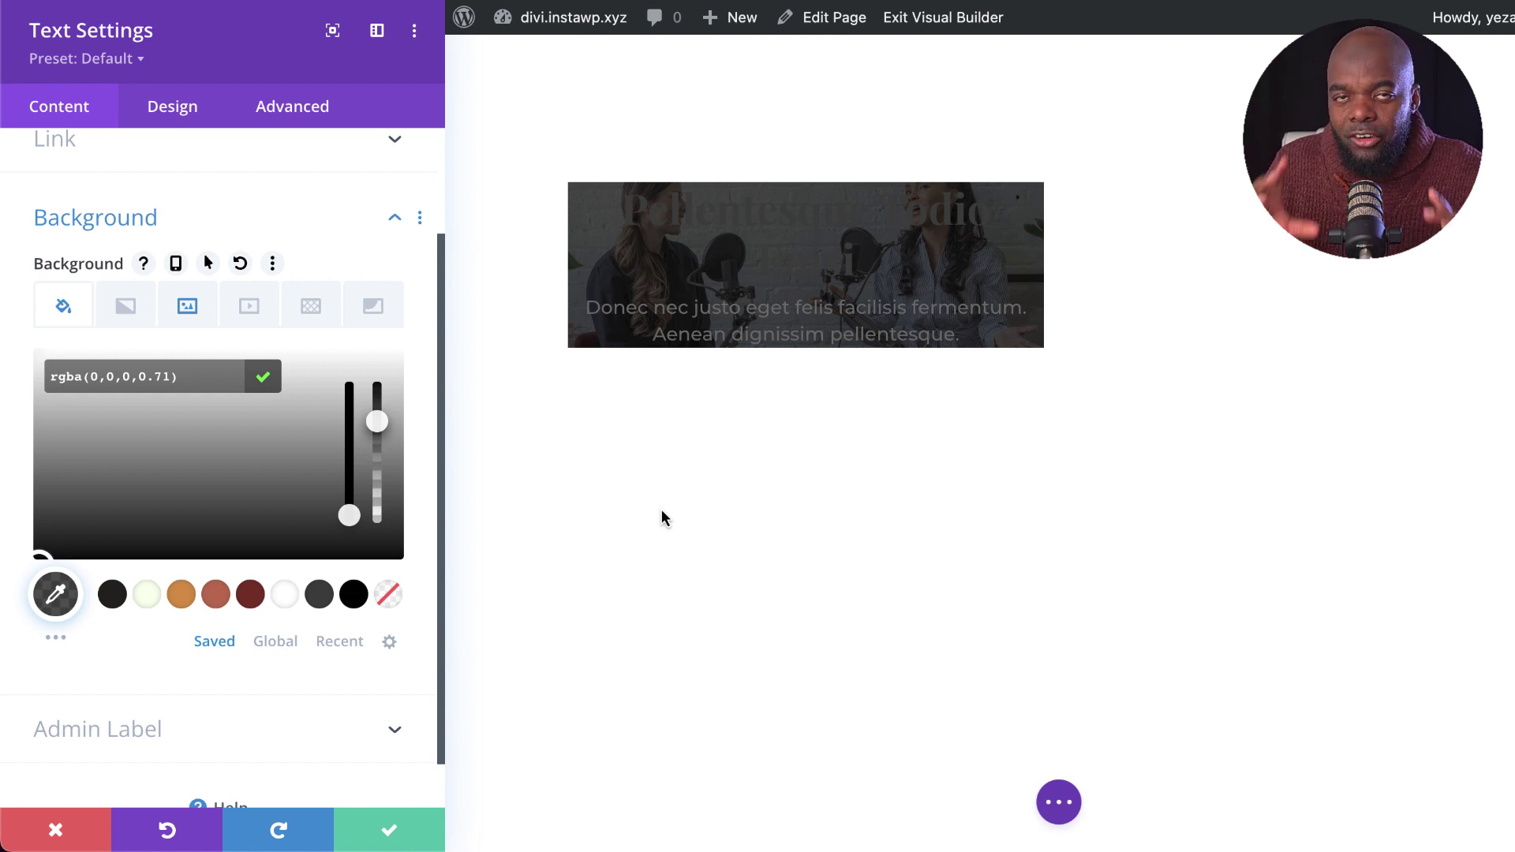
# Apply 16% padding to the top, bottom, left and right of the card, then save.
pyautogui.click(168, 106)
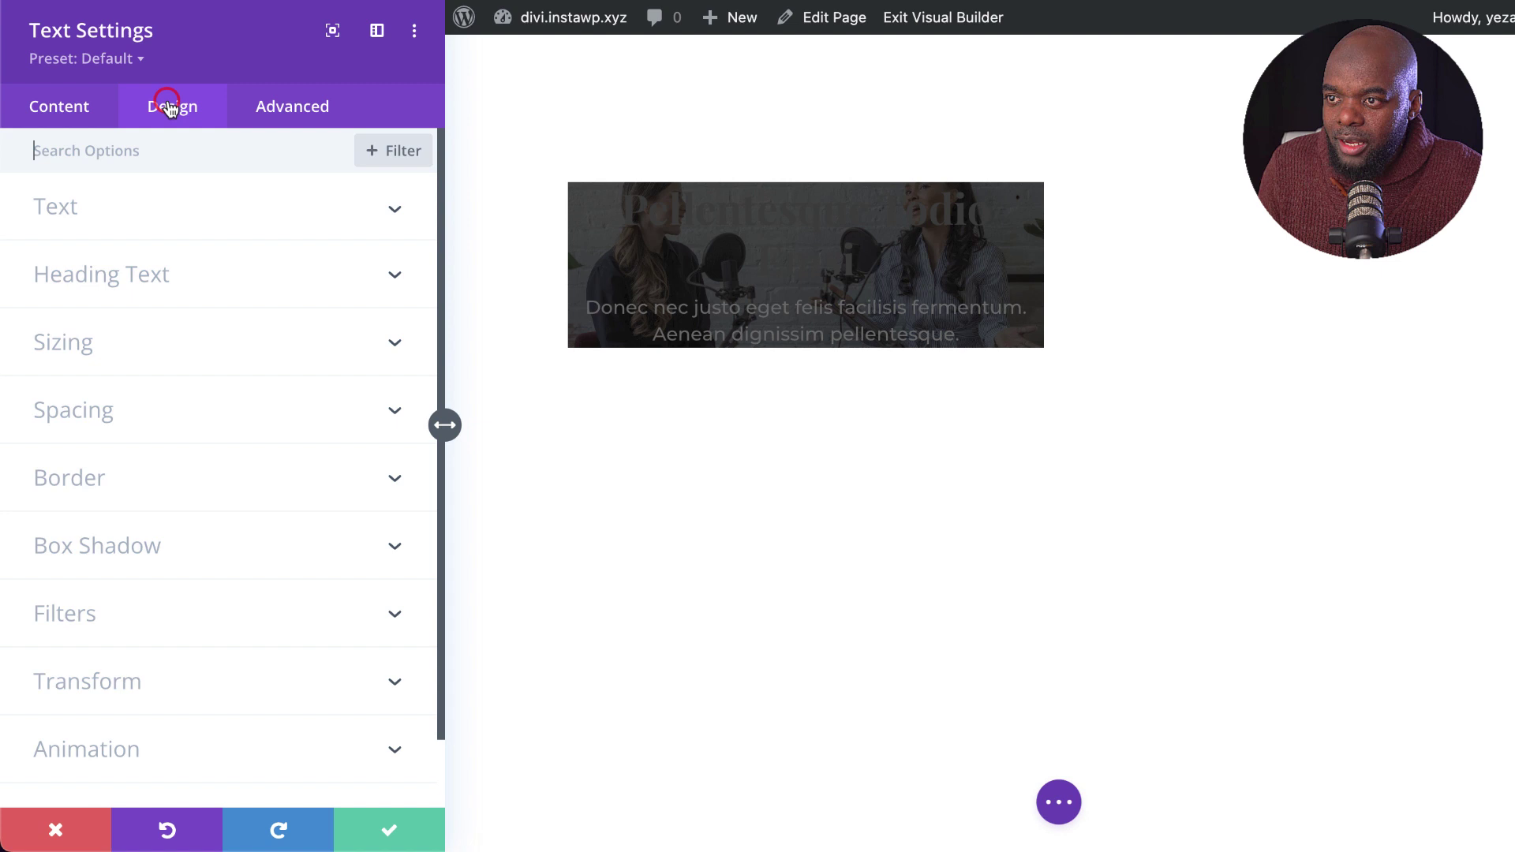
pyautogui.click(92, 409)
pyautogui.scroll(-3, 91, 416)
pyautogui.click(68, 353)
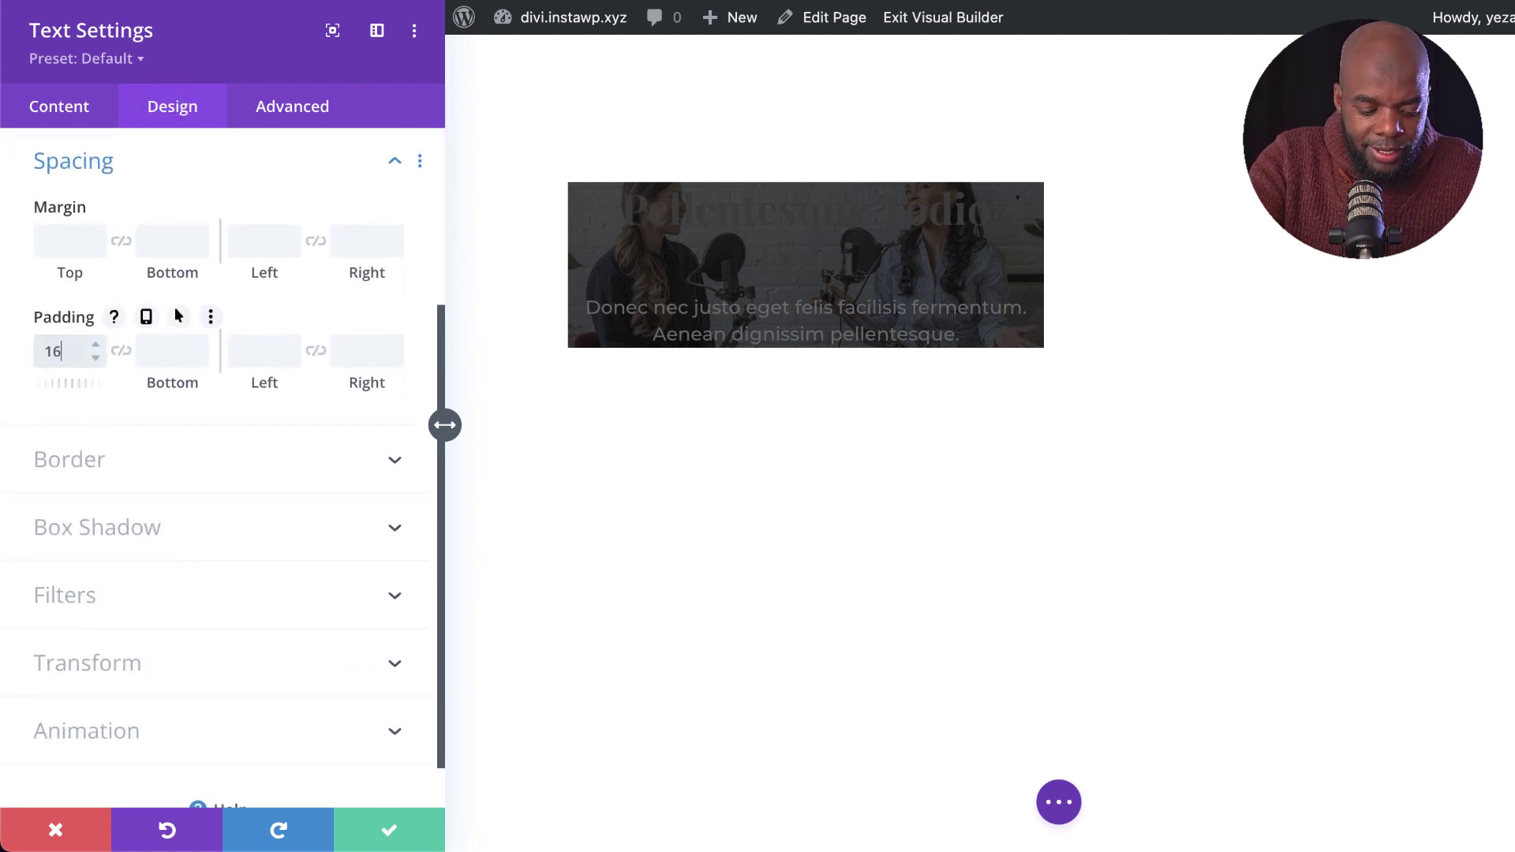
pyautogui.click(121, 350)
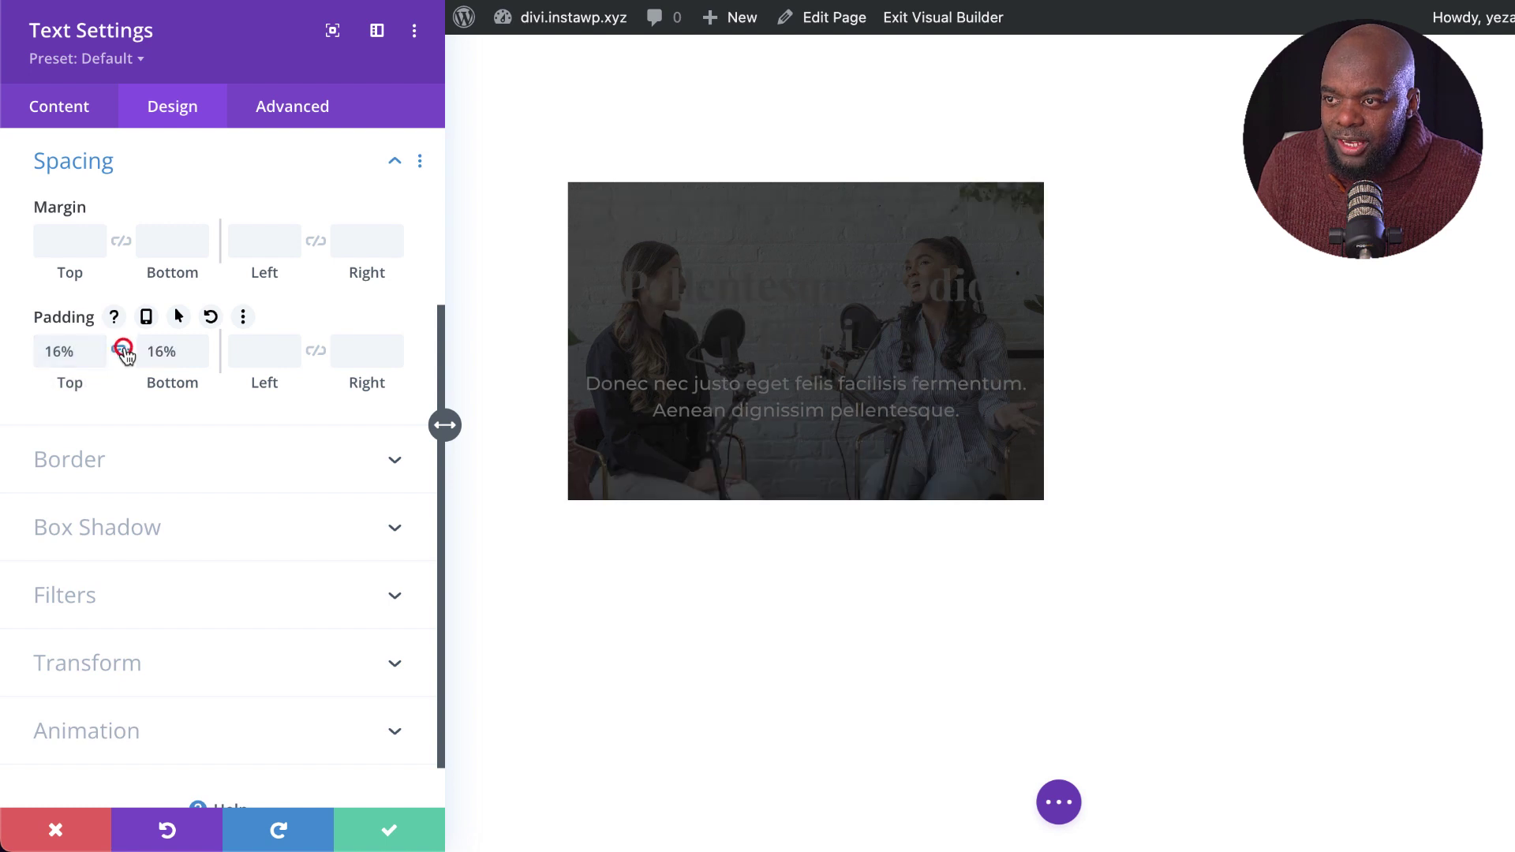
pyautogui.doubleClick(184, 352)
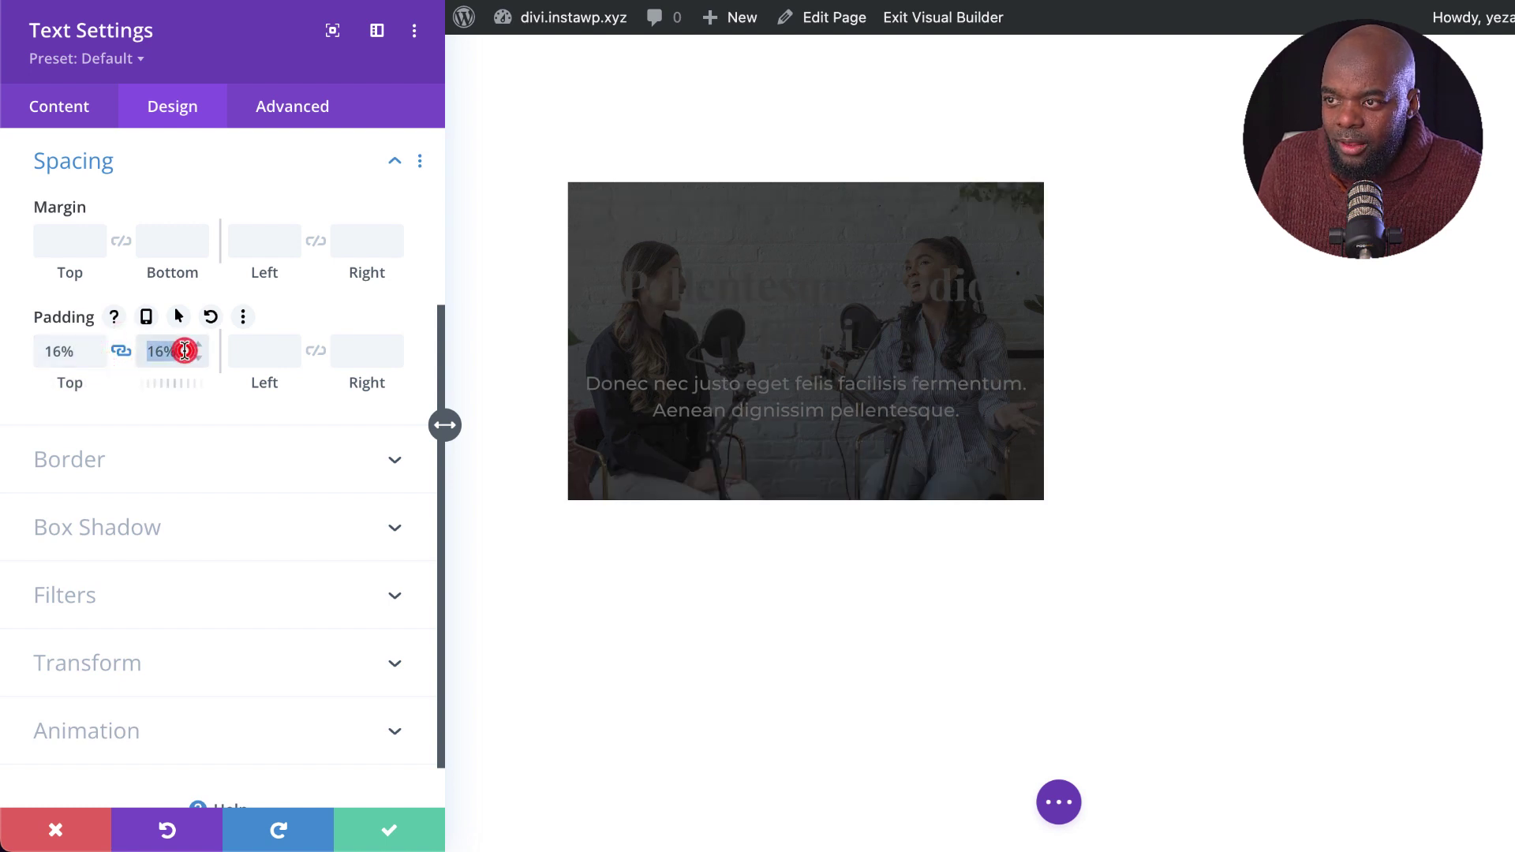
pyautogui.hotkey('ctrl', 'c')
pyautogui.click(237, 353)
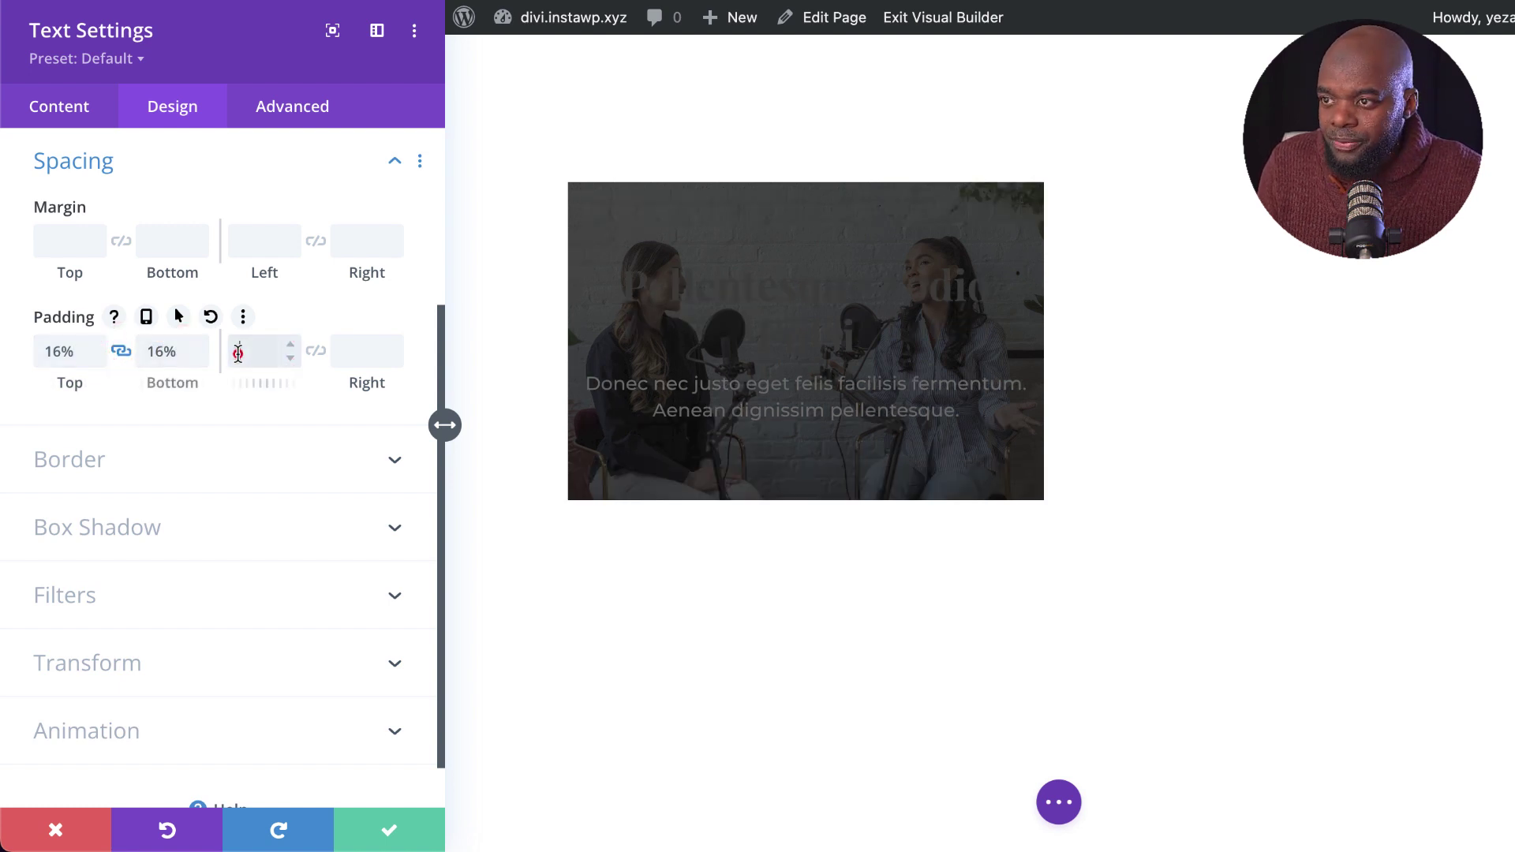
pyautogui.hotkey('ctrl', 'v')
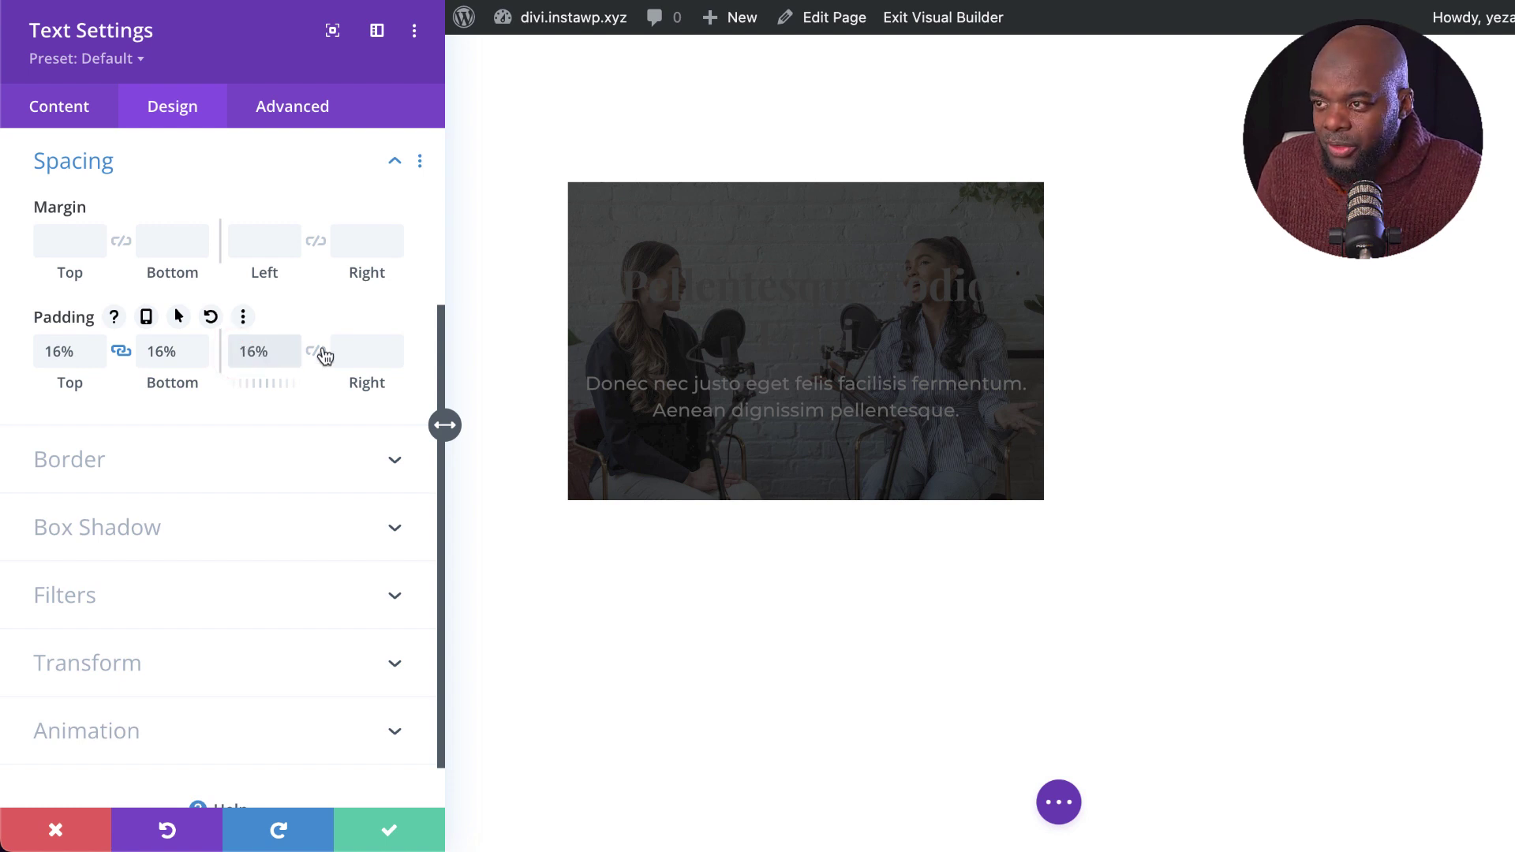
pyautogui.click(319, 352)
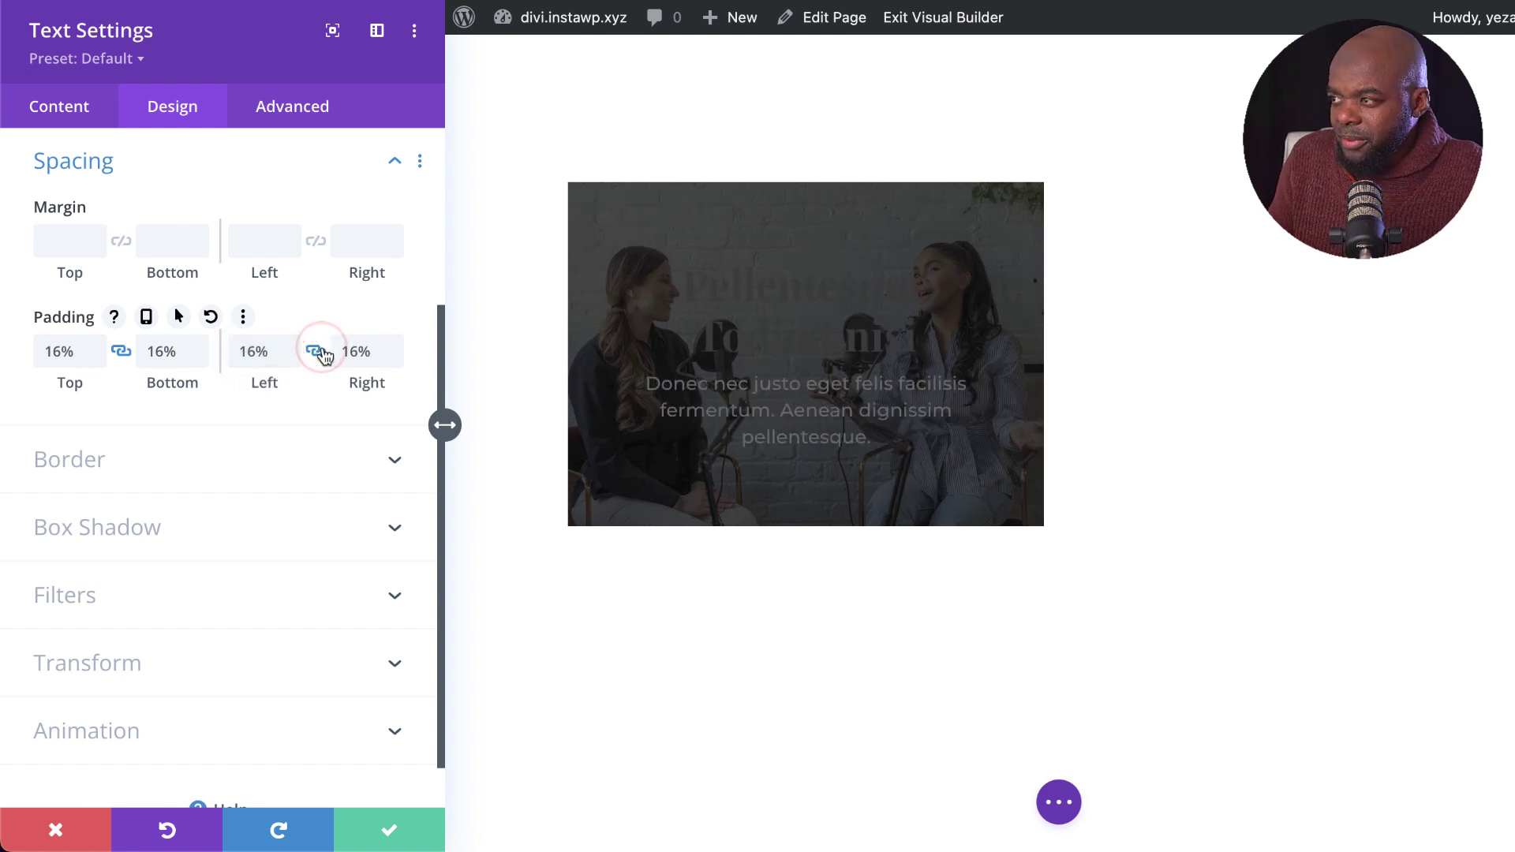
pyautogui.click(390, 831)
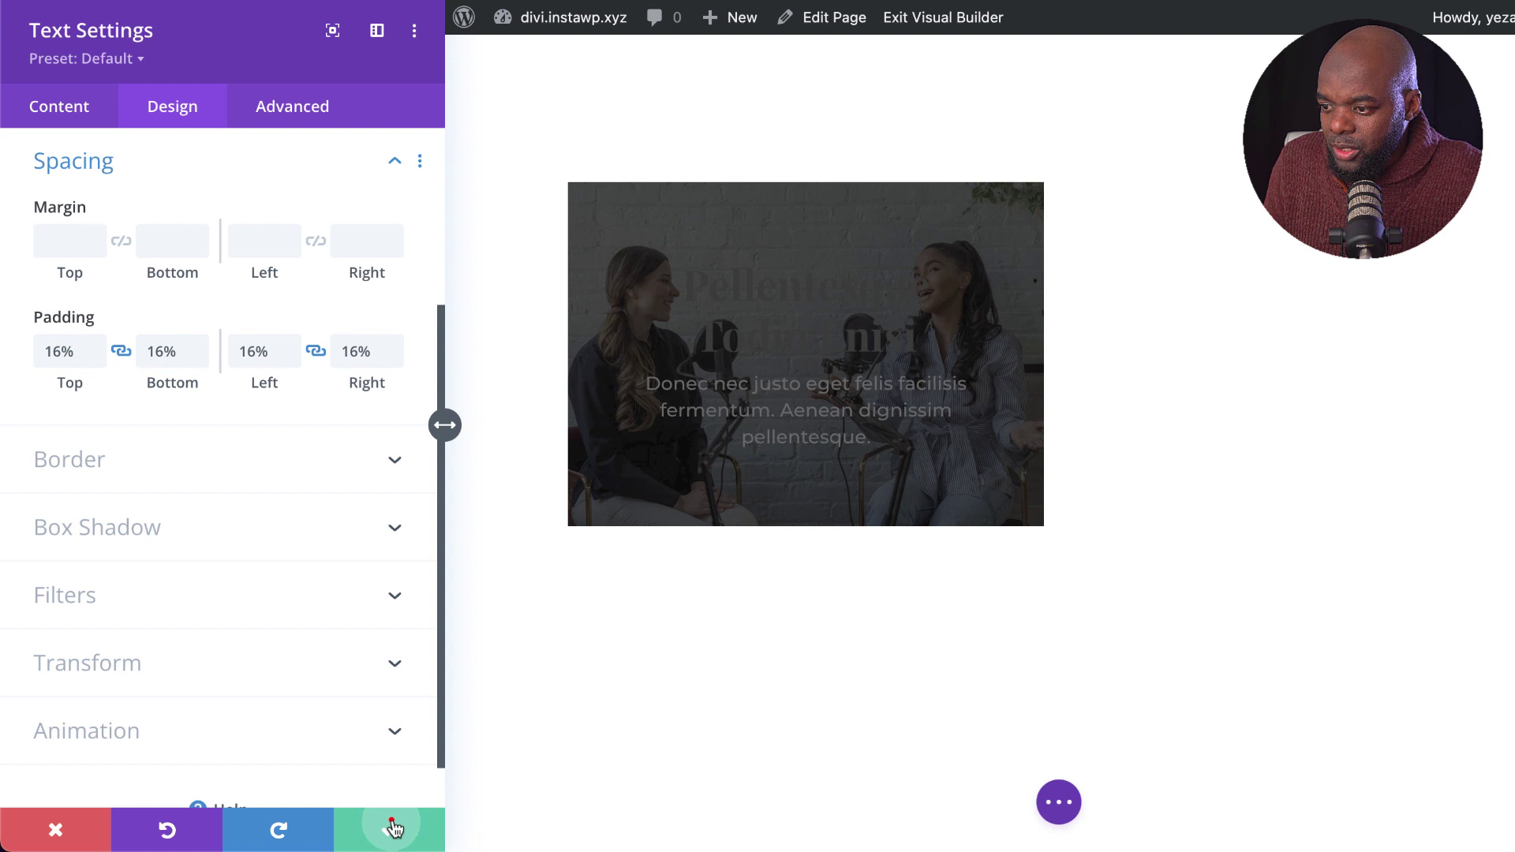
pyautogui.moveTo(619, 429)
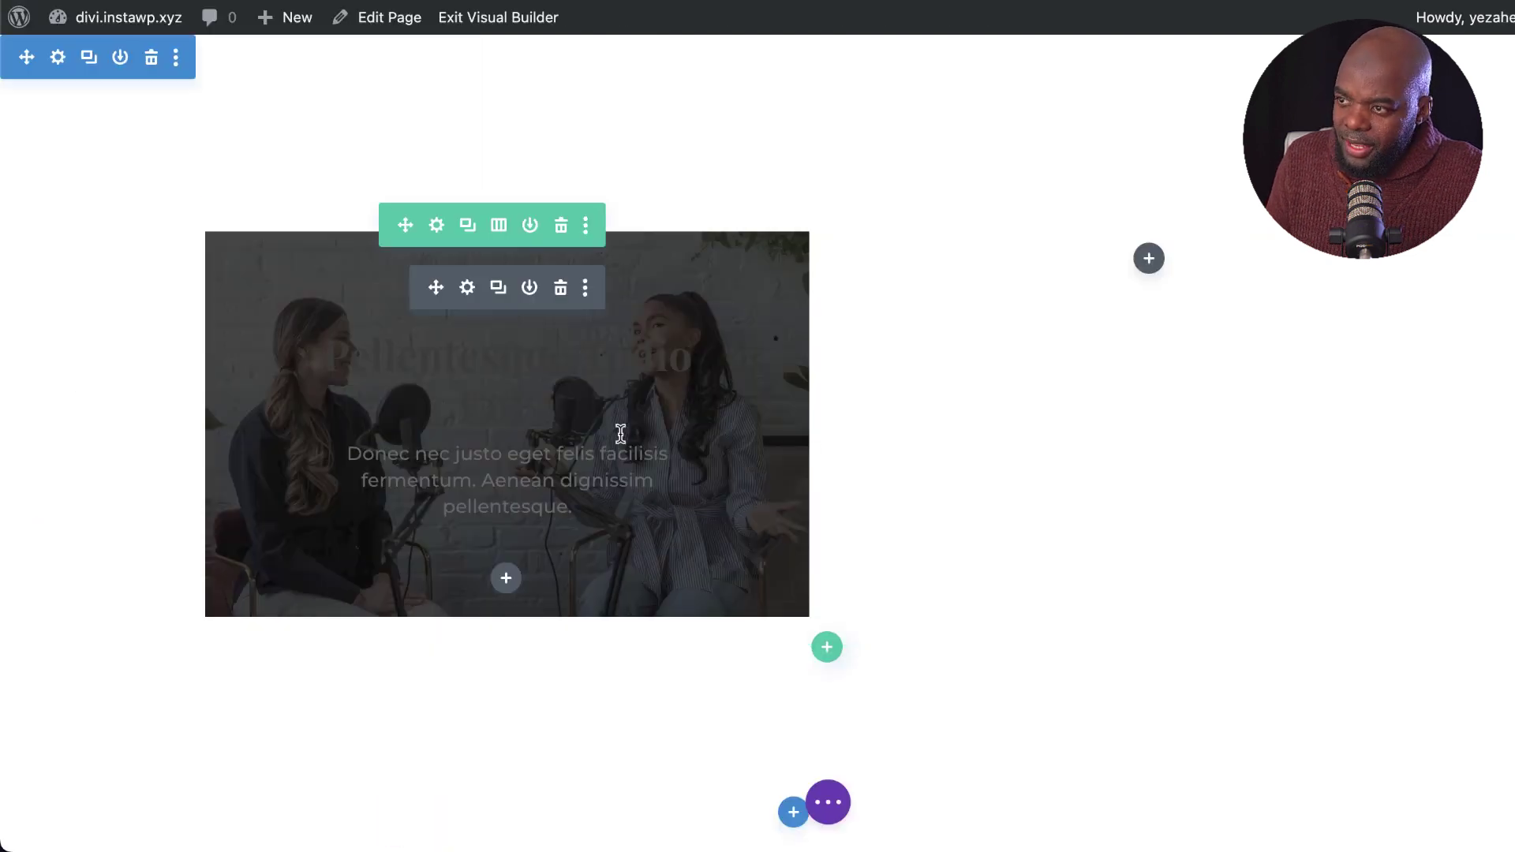
pyautogui.click(468, 289)
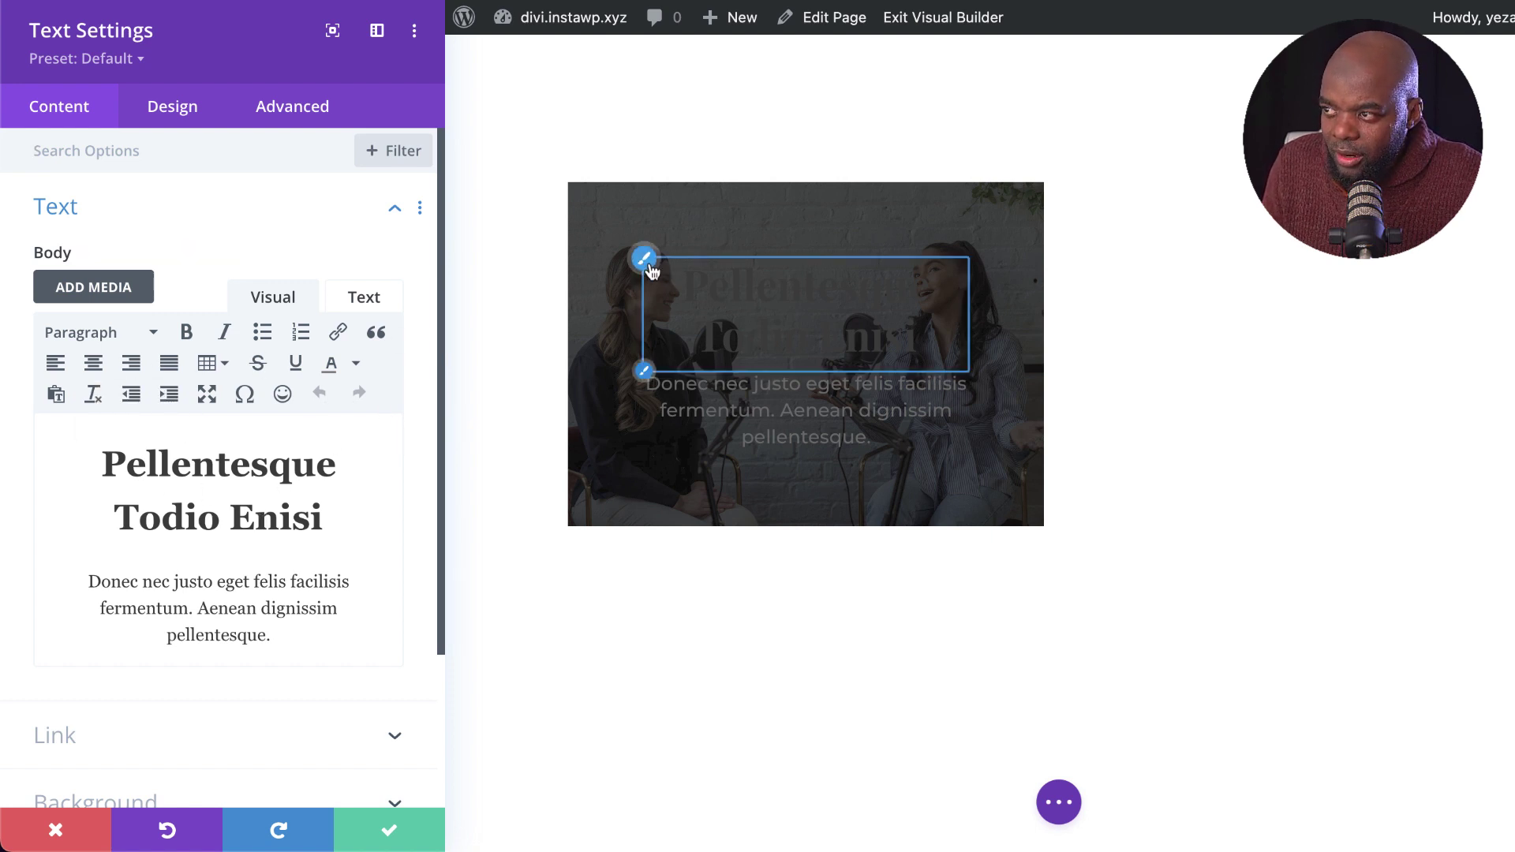
# Colour the heading orange #db8829 and the body text off-white #f8ffeb.
pyautogui.click(645, 259)
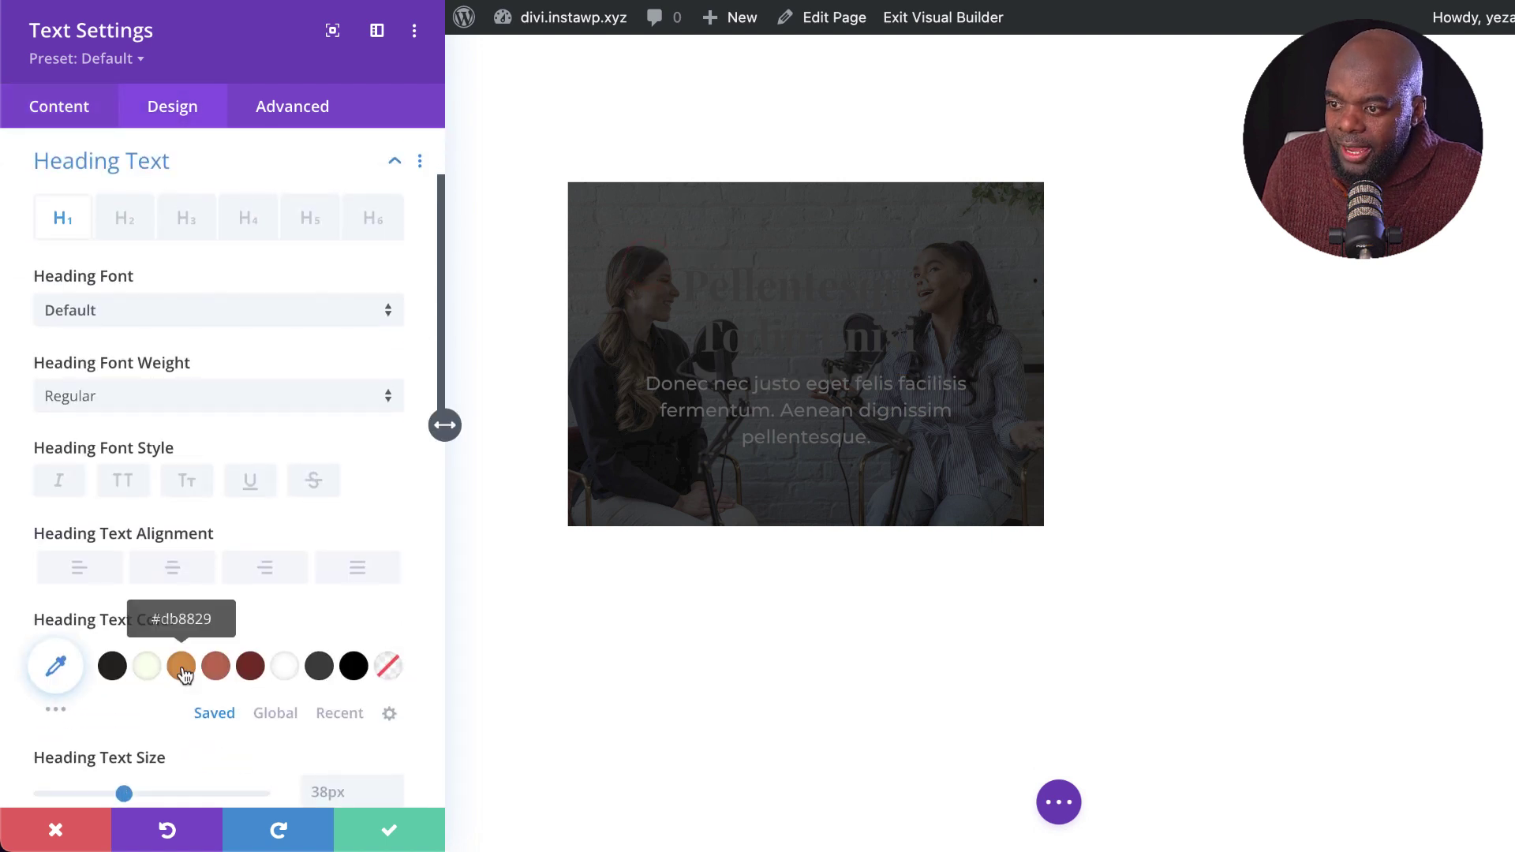
pyautogui.click(181, 668)
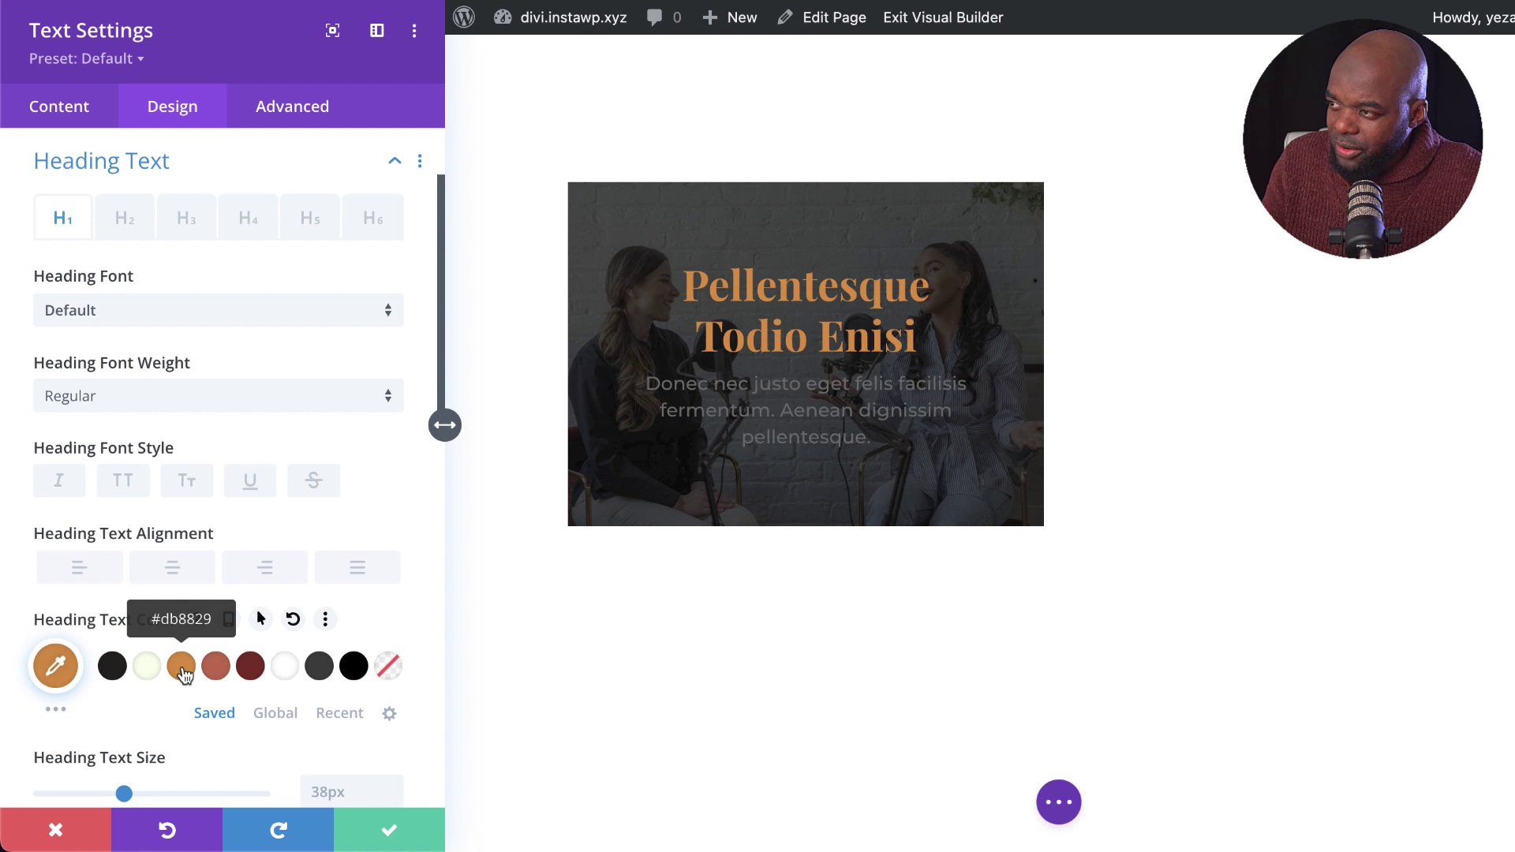
pyautogui.click(644, 375)
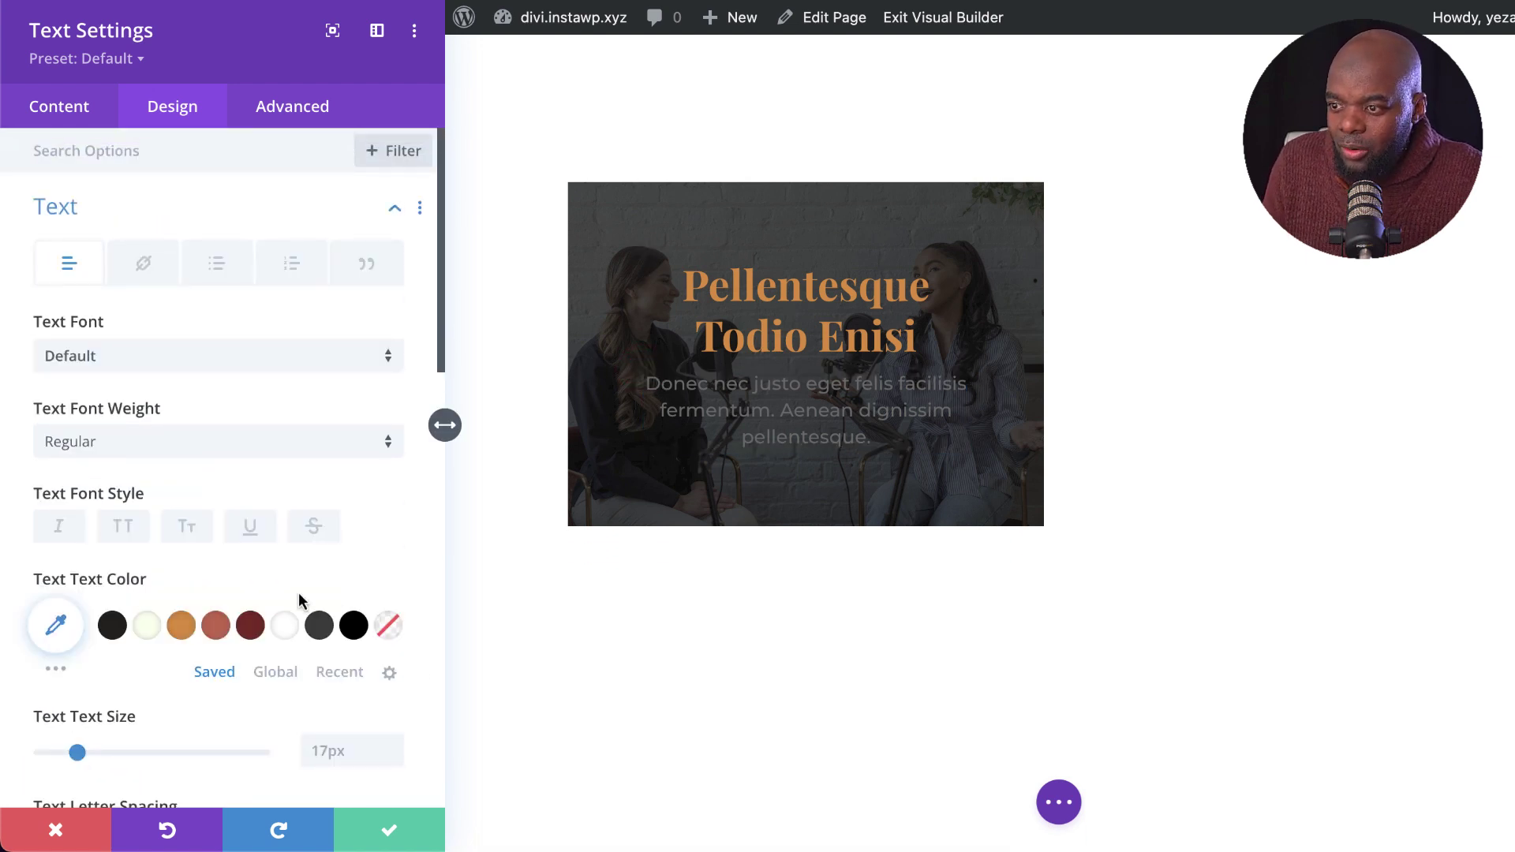
pyautogui.click(147, 628)
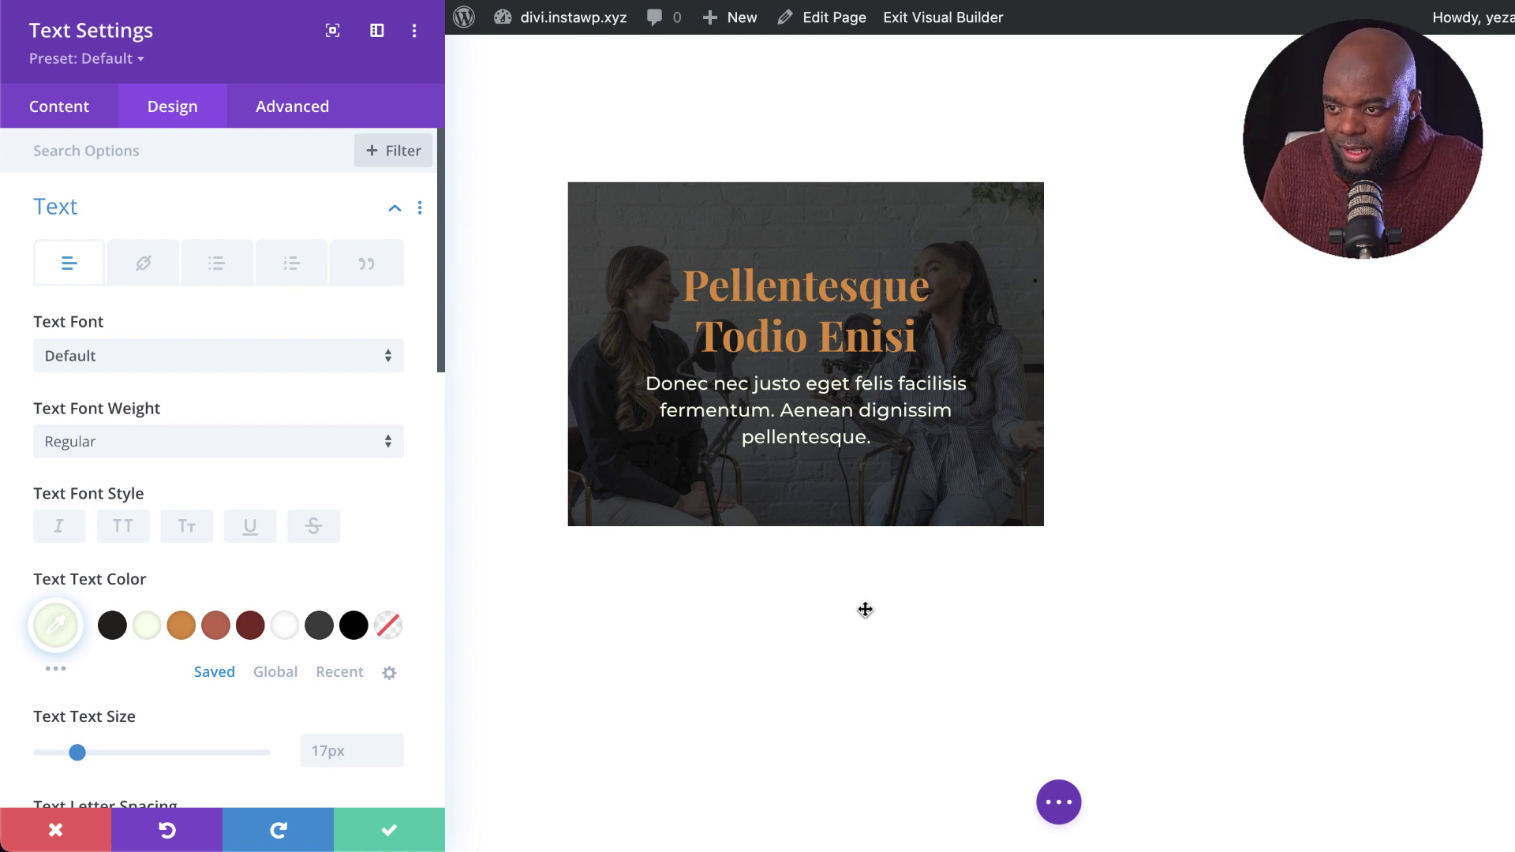
# Enable responsive padding and preview the card at tablet, then 400px phone width.
pyautogui.scroll(-12, 308, 489)
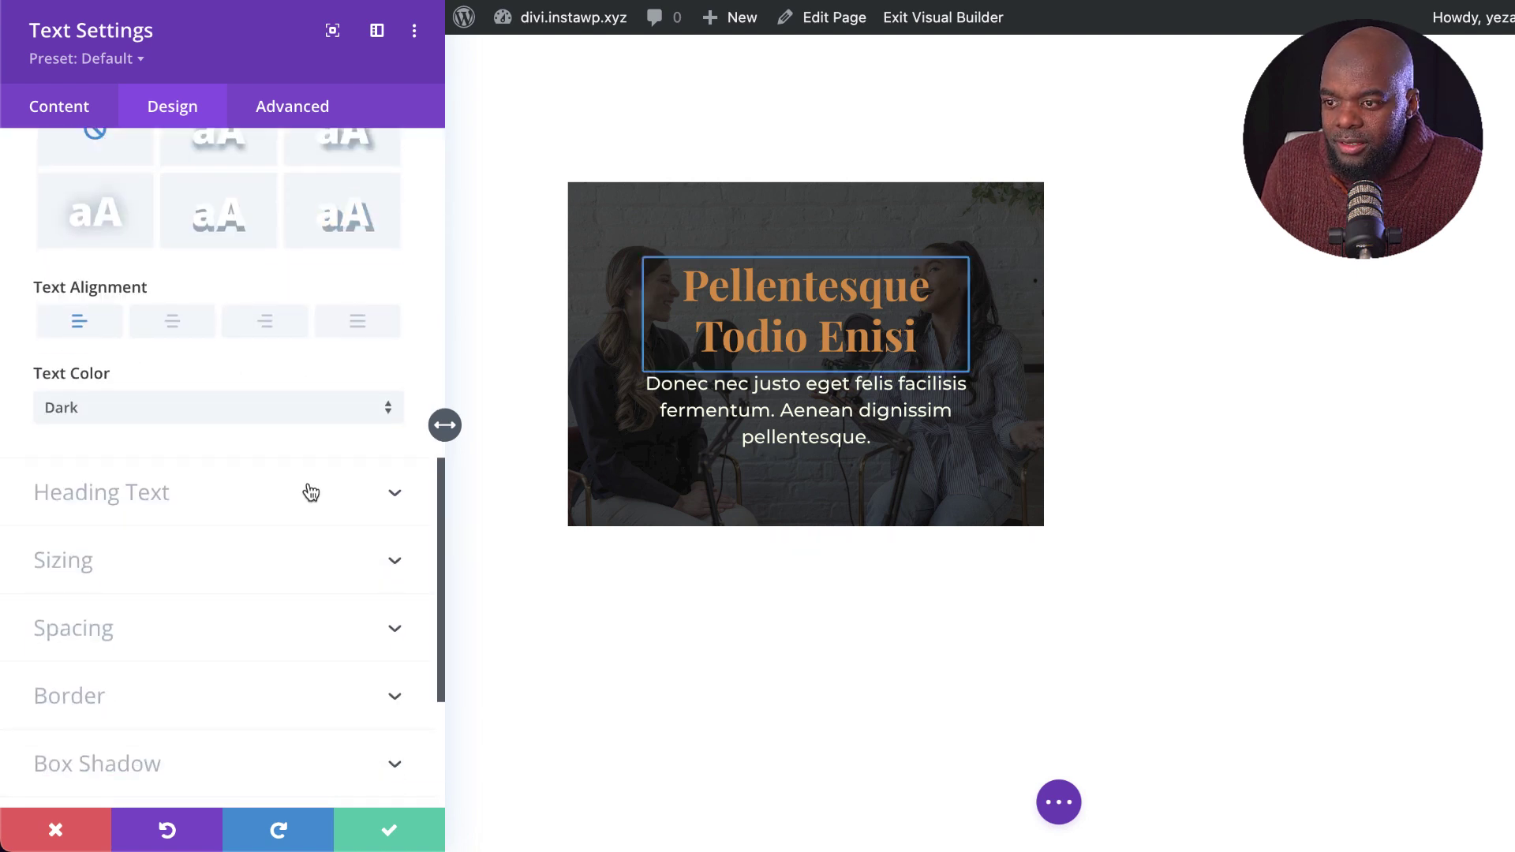
pyautogui.scroll(-1, 310, 492)
pyautogui.click(245, 606)
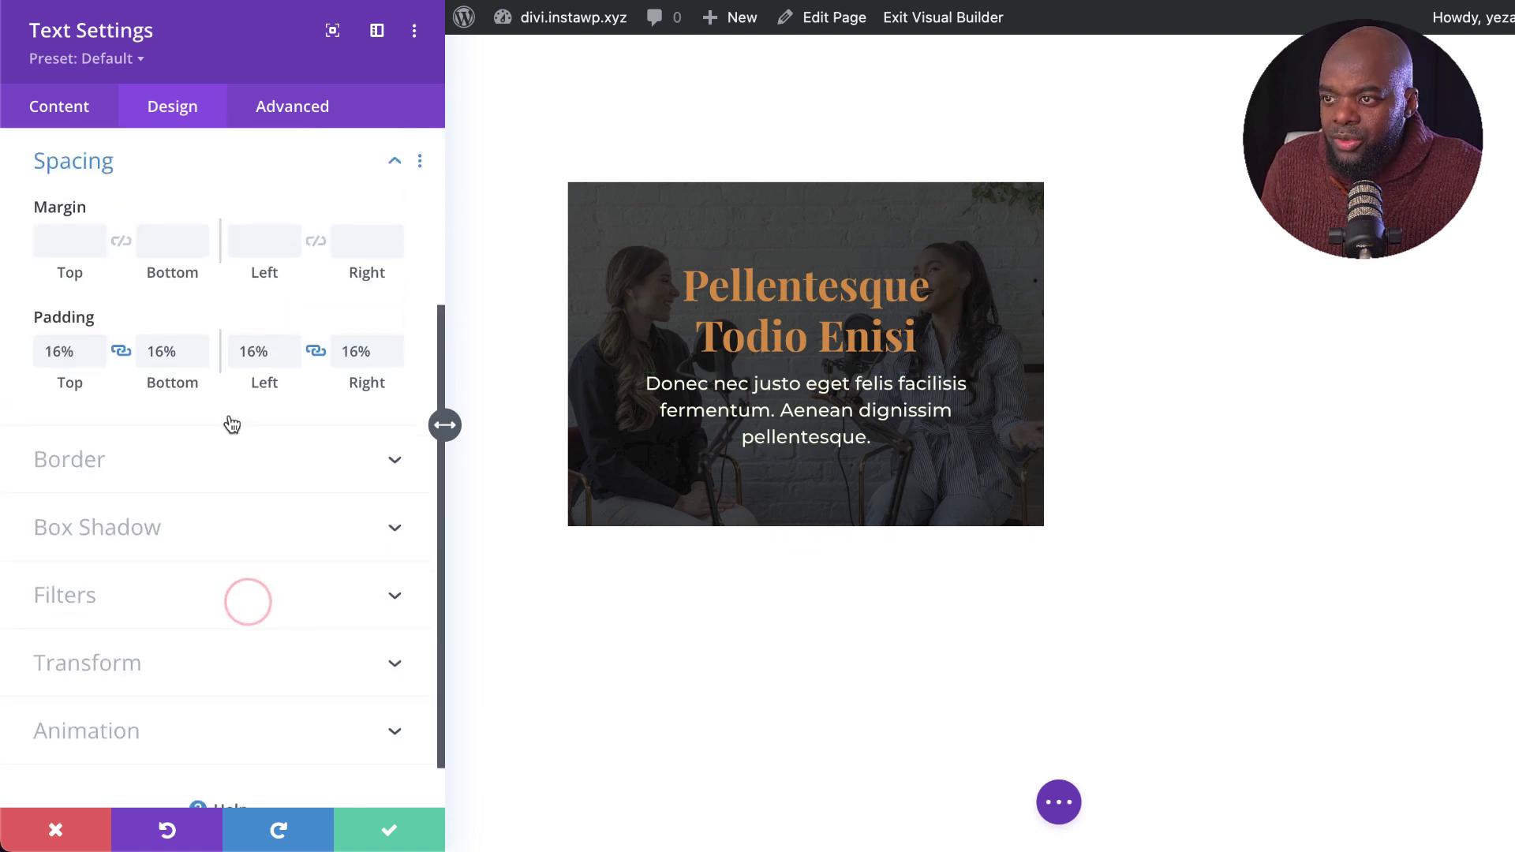
pyautogui.moveTo(142, 335)
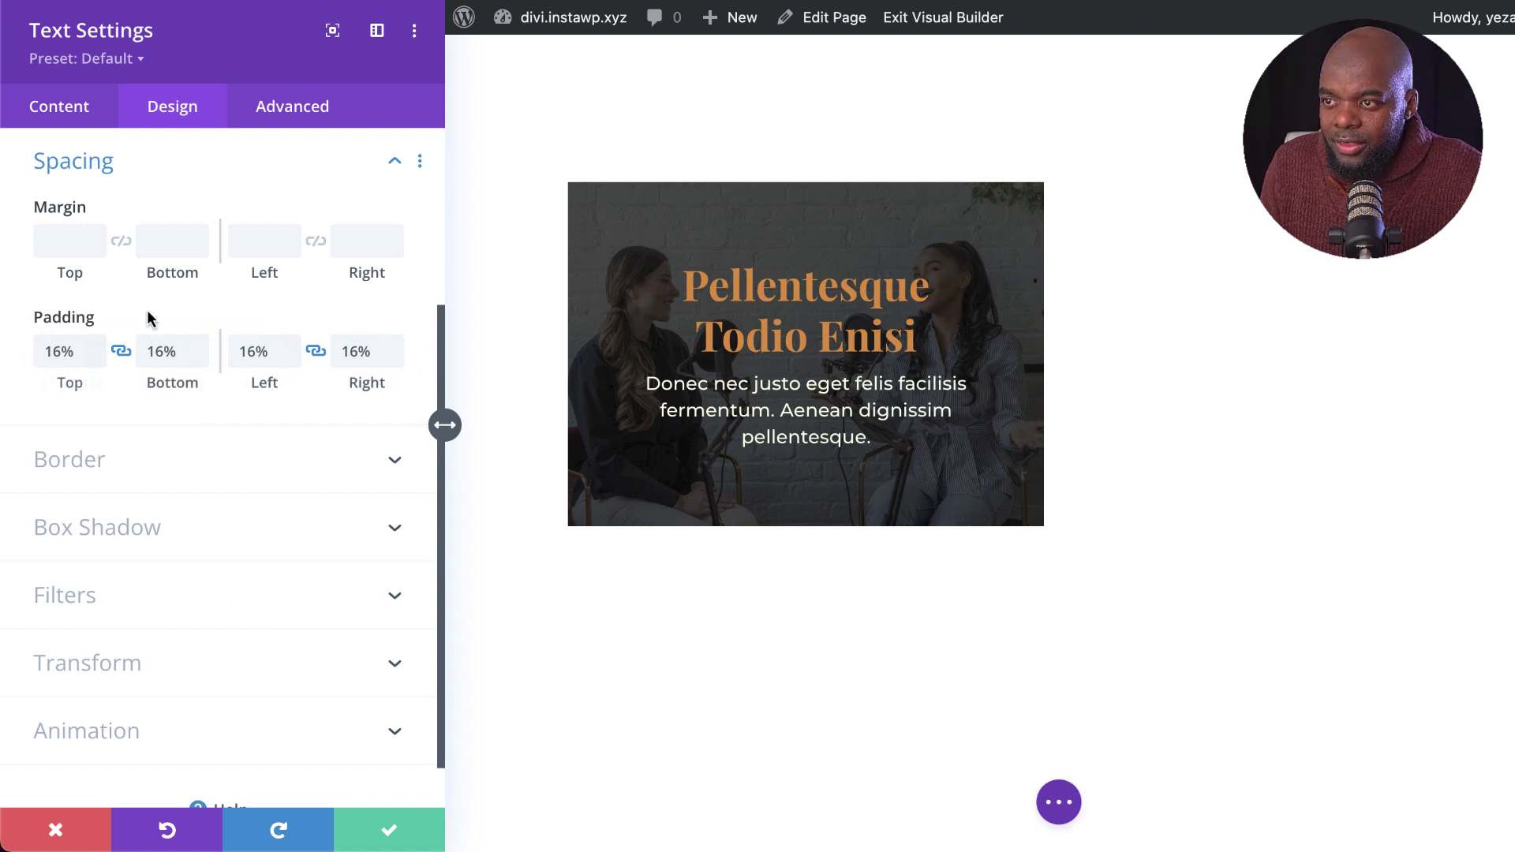
pyautogui.click(147, 318)
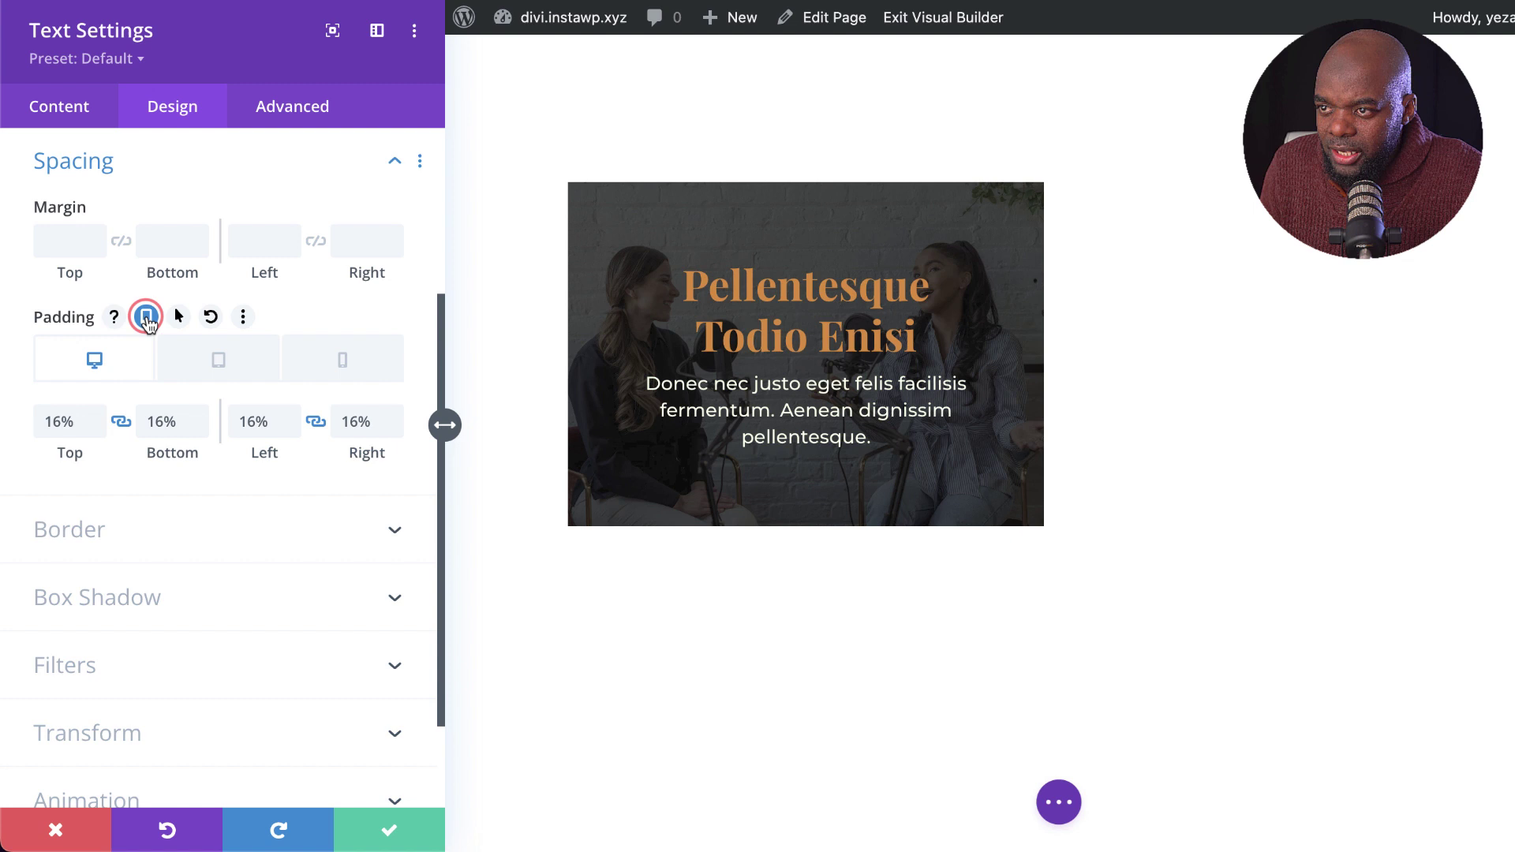
pyautogui.click(225, 362)
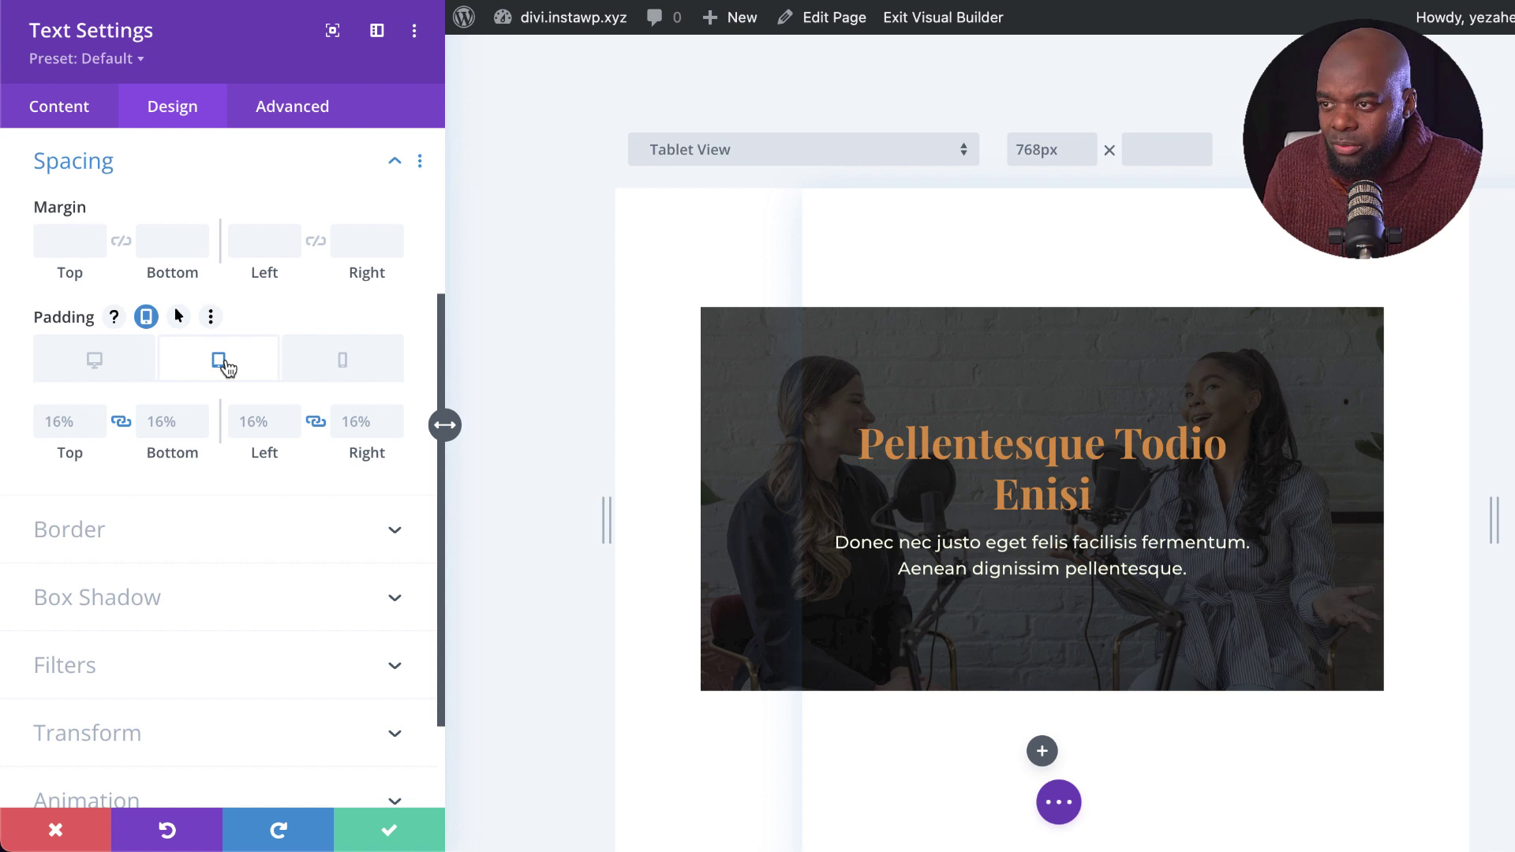
pyautogui.click(359, 366)
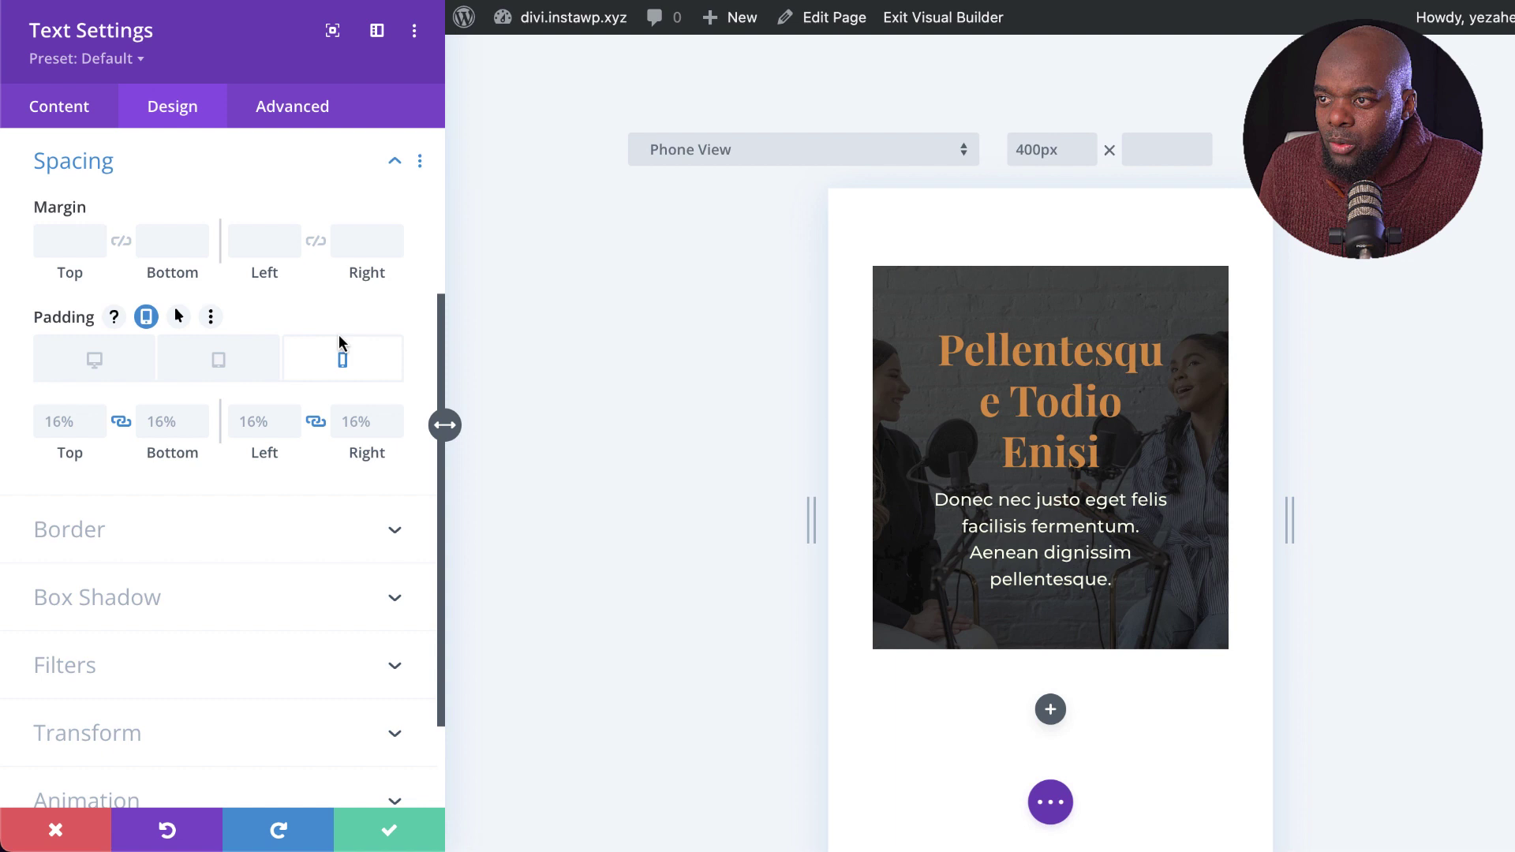
pyautogui.scroll(1, 339, 335)
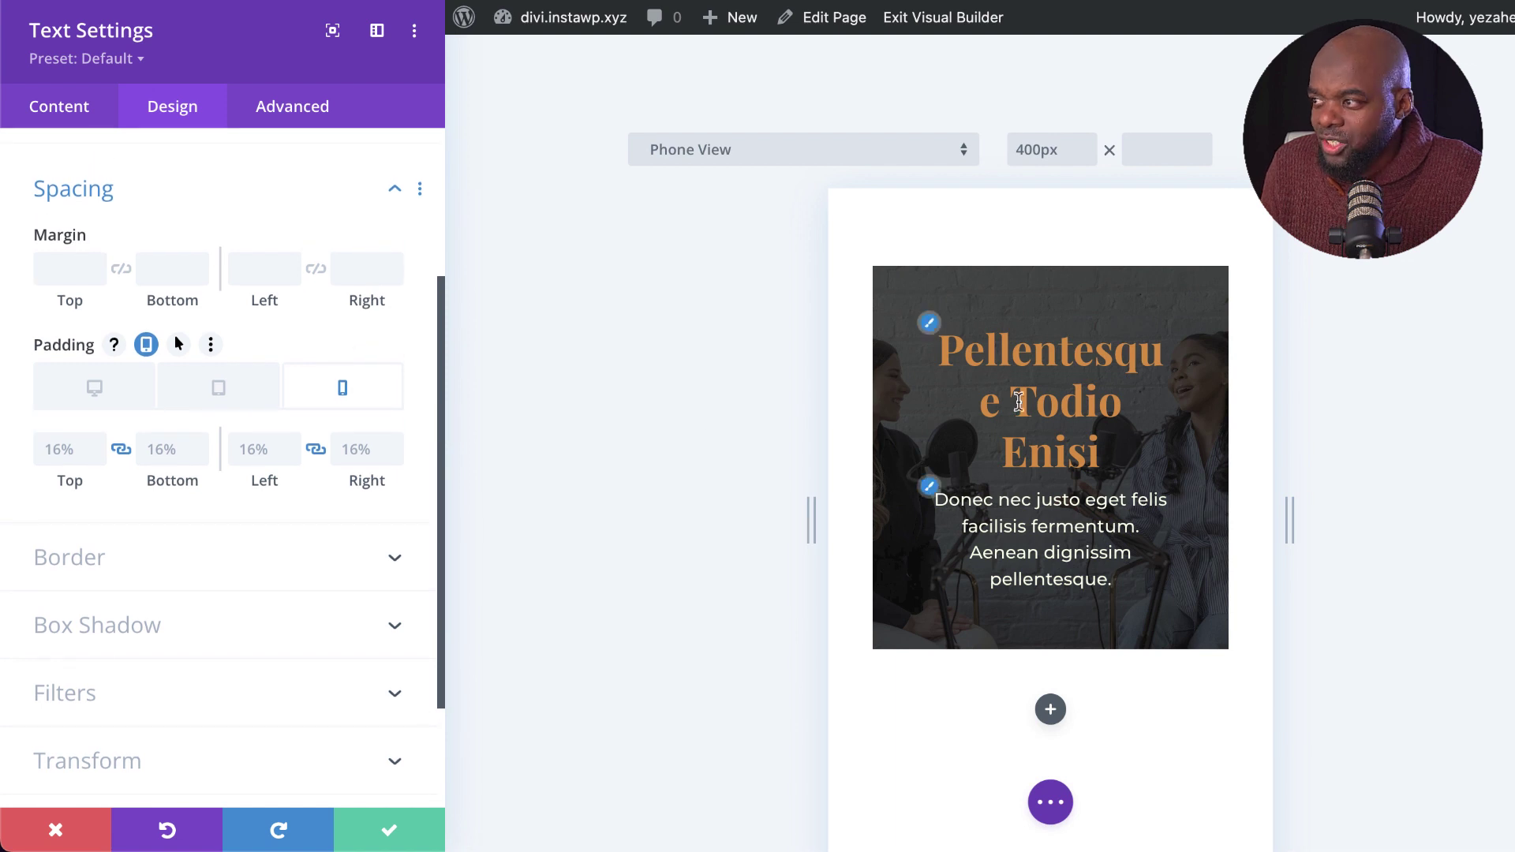
# Reduce the phone heading text size from 38px to 34px and save the settings.
pyautogui.click(931, 325)
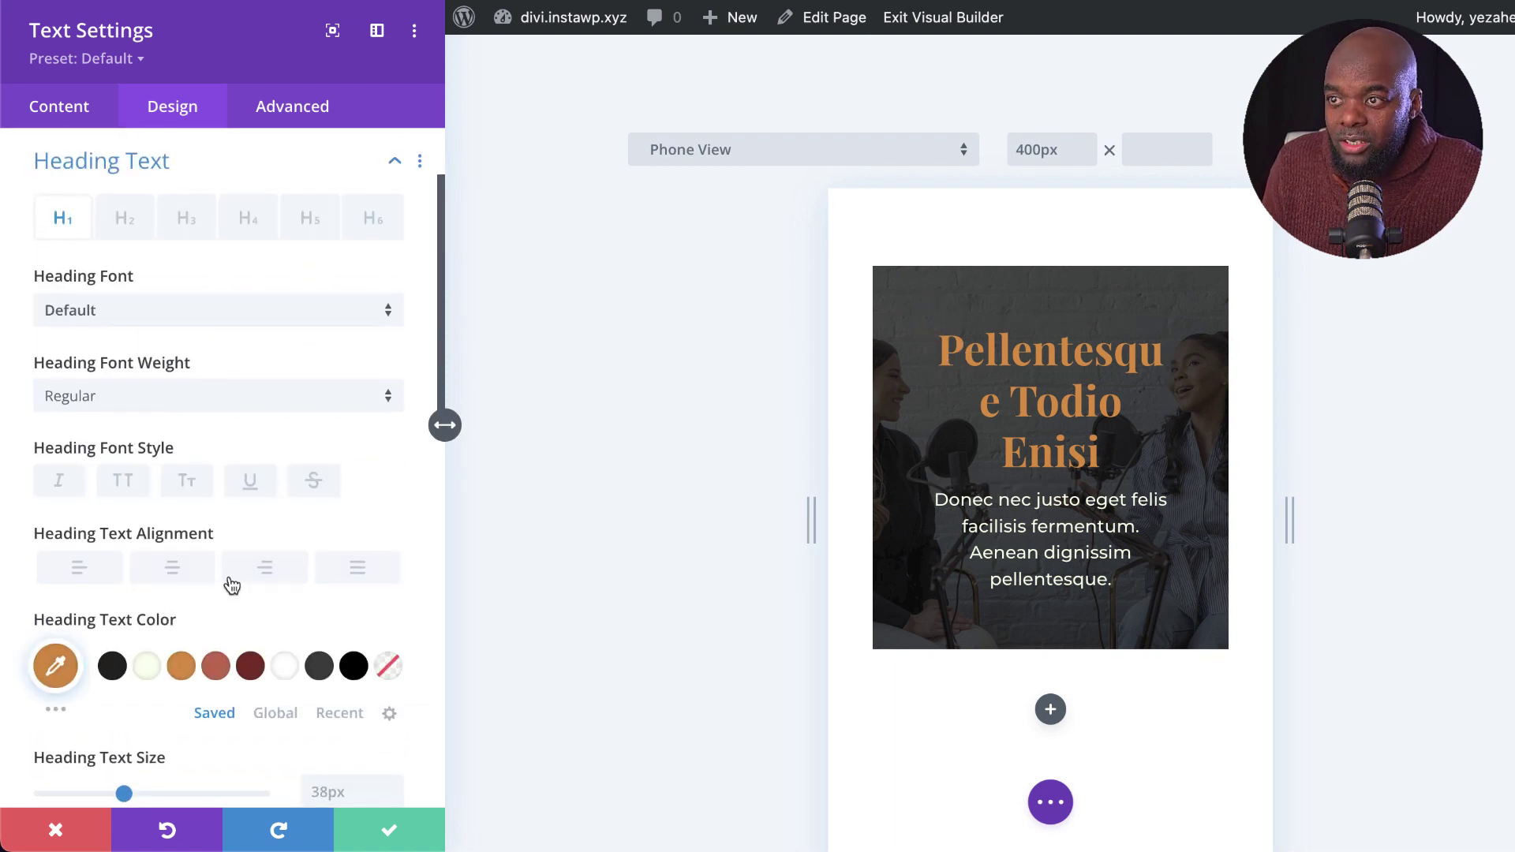
pyautogui.scroll(-3, 231, 585)
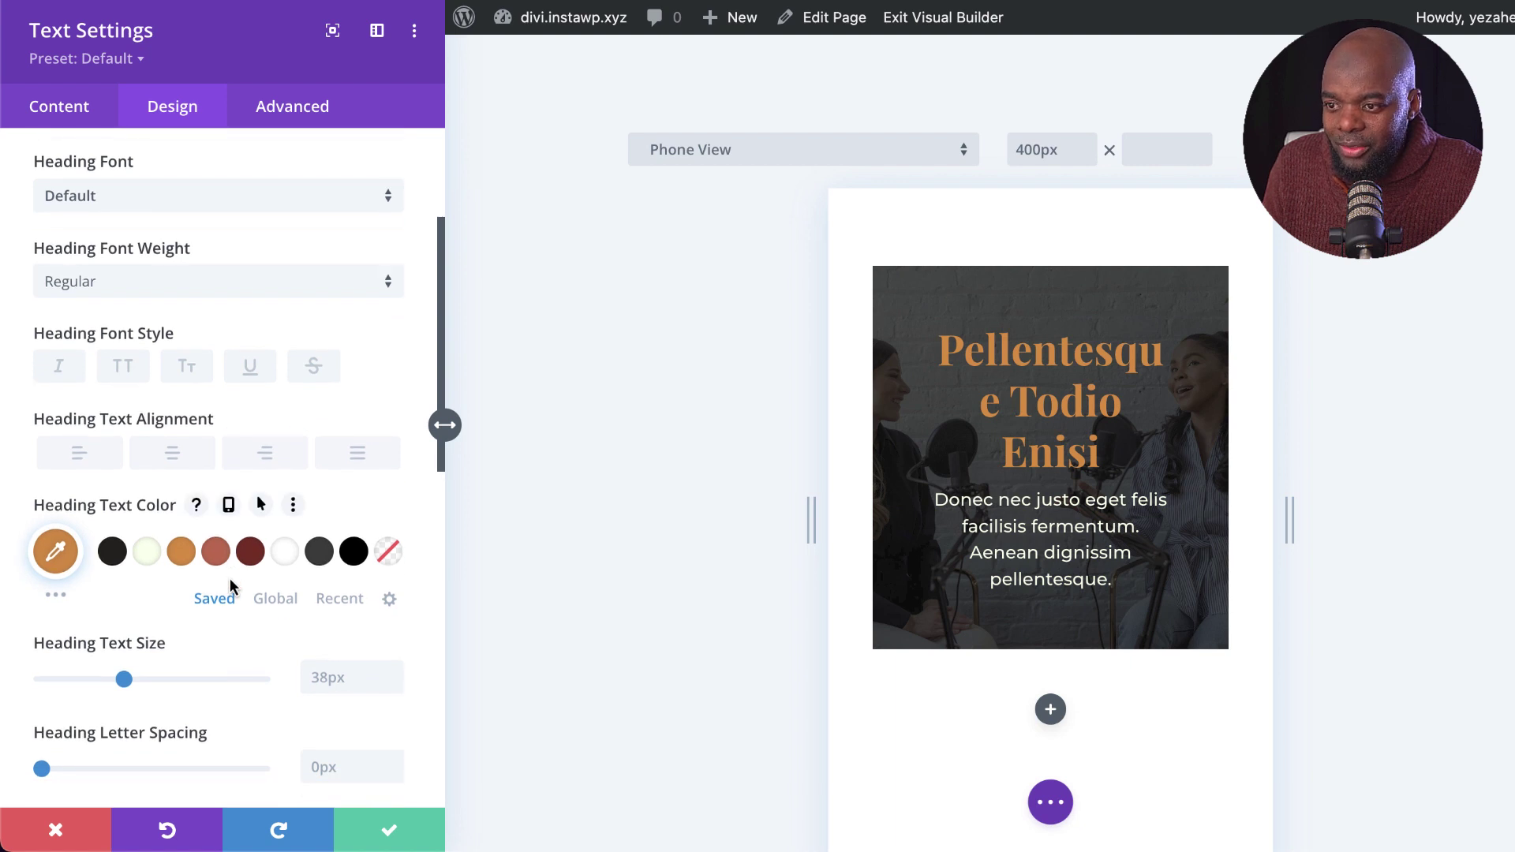
pyautogui.scroll(-2, 229, 585)
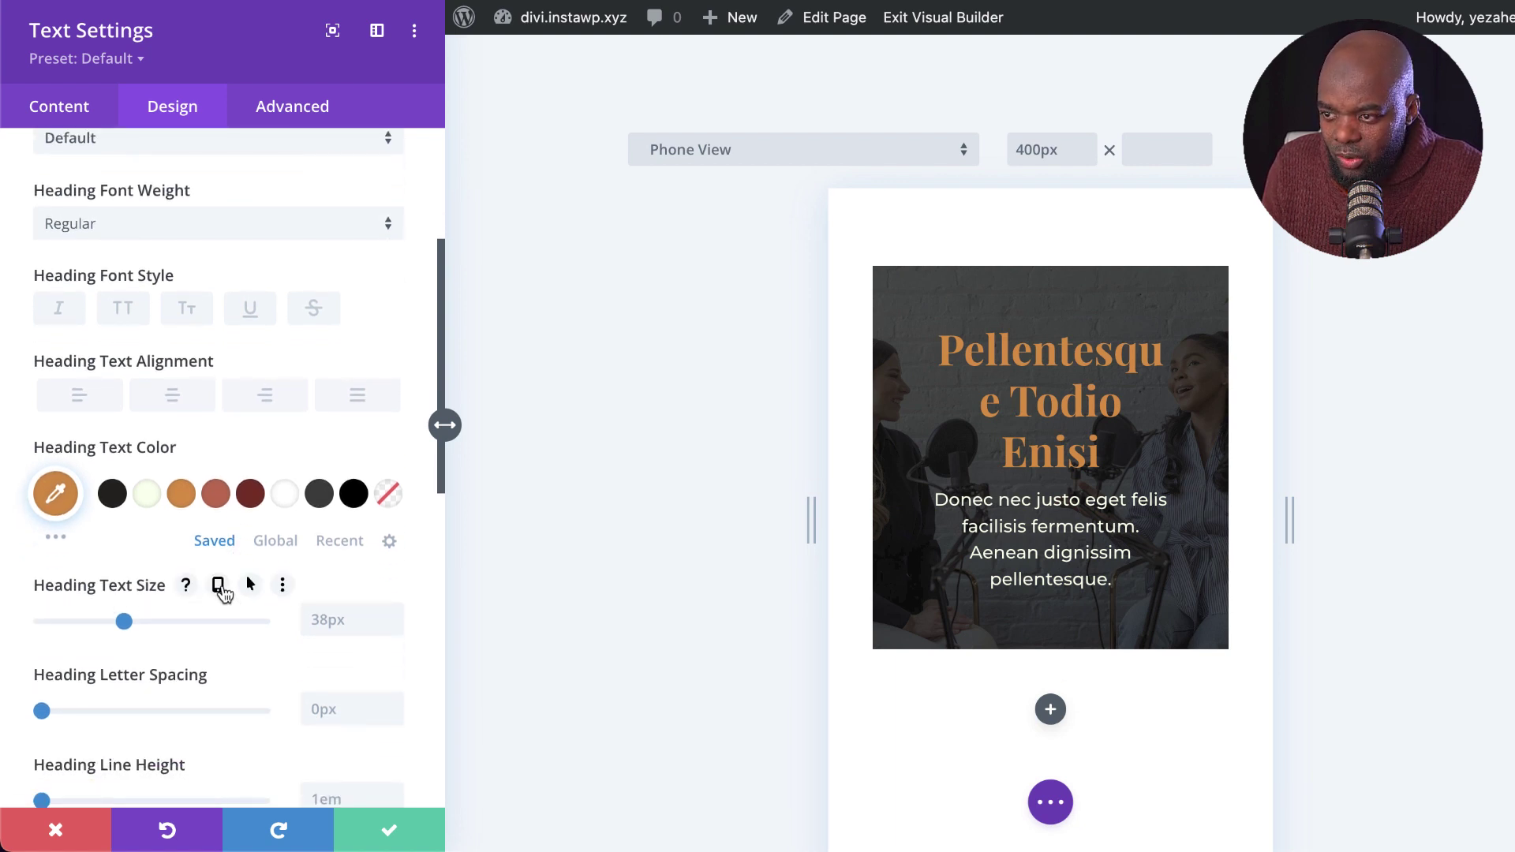
pyautogui.click(221, 588)
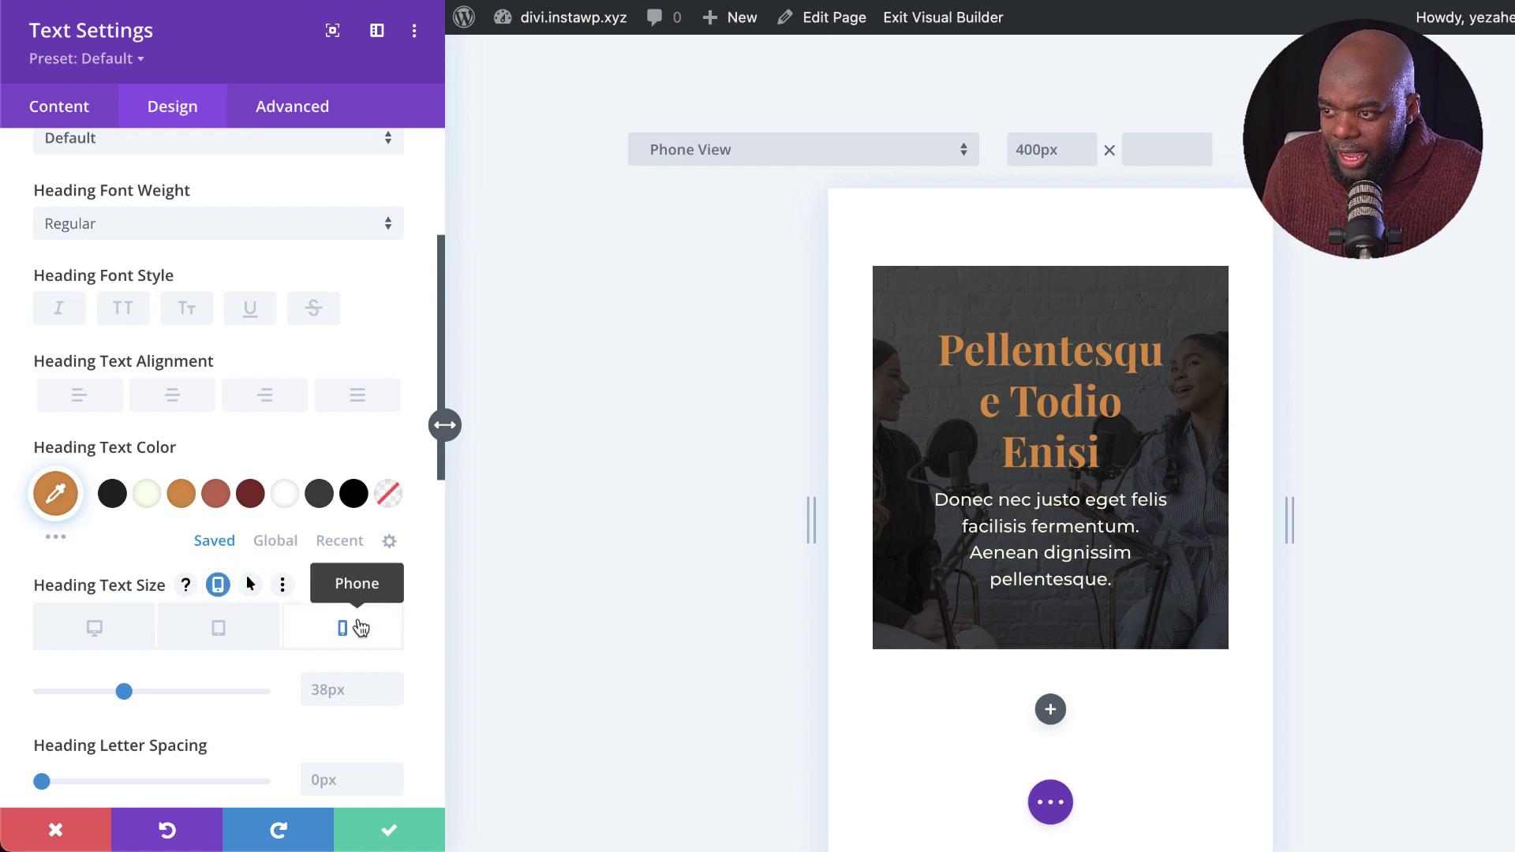
pyautogui.click(351, 689)
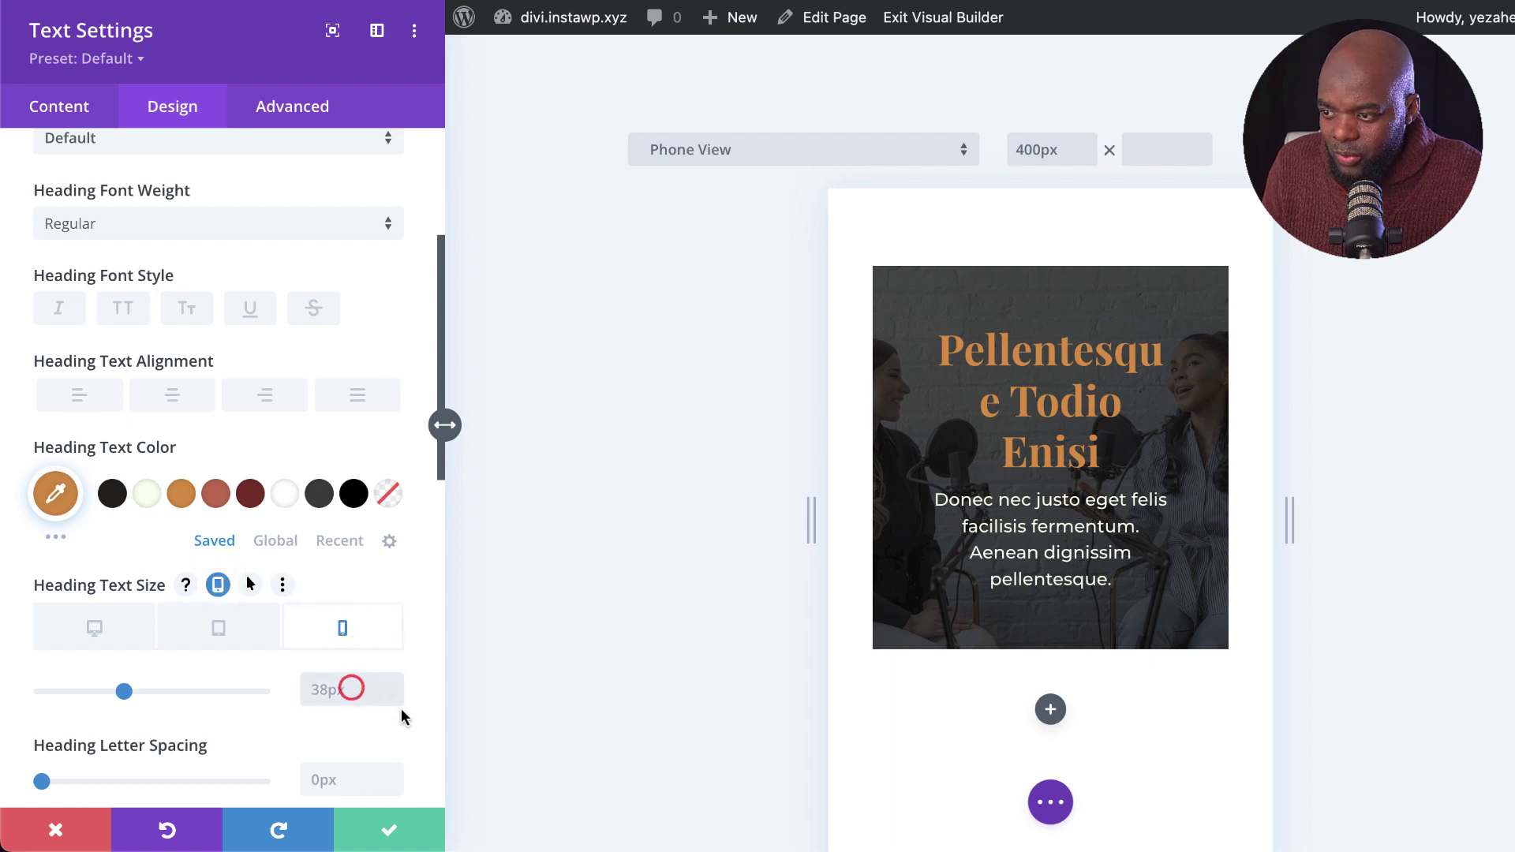
pyautogui.click(395, 698)
pyautogui.click(395, 698)
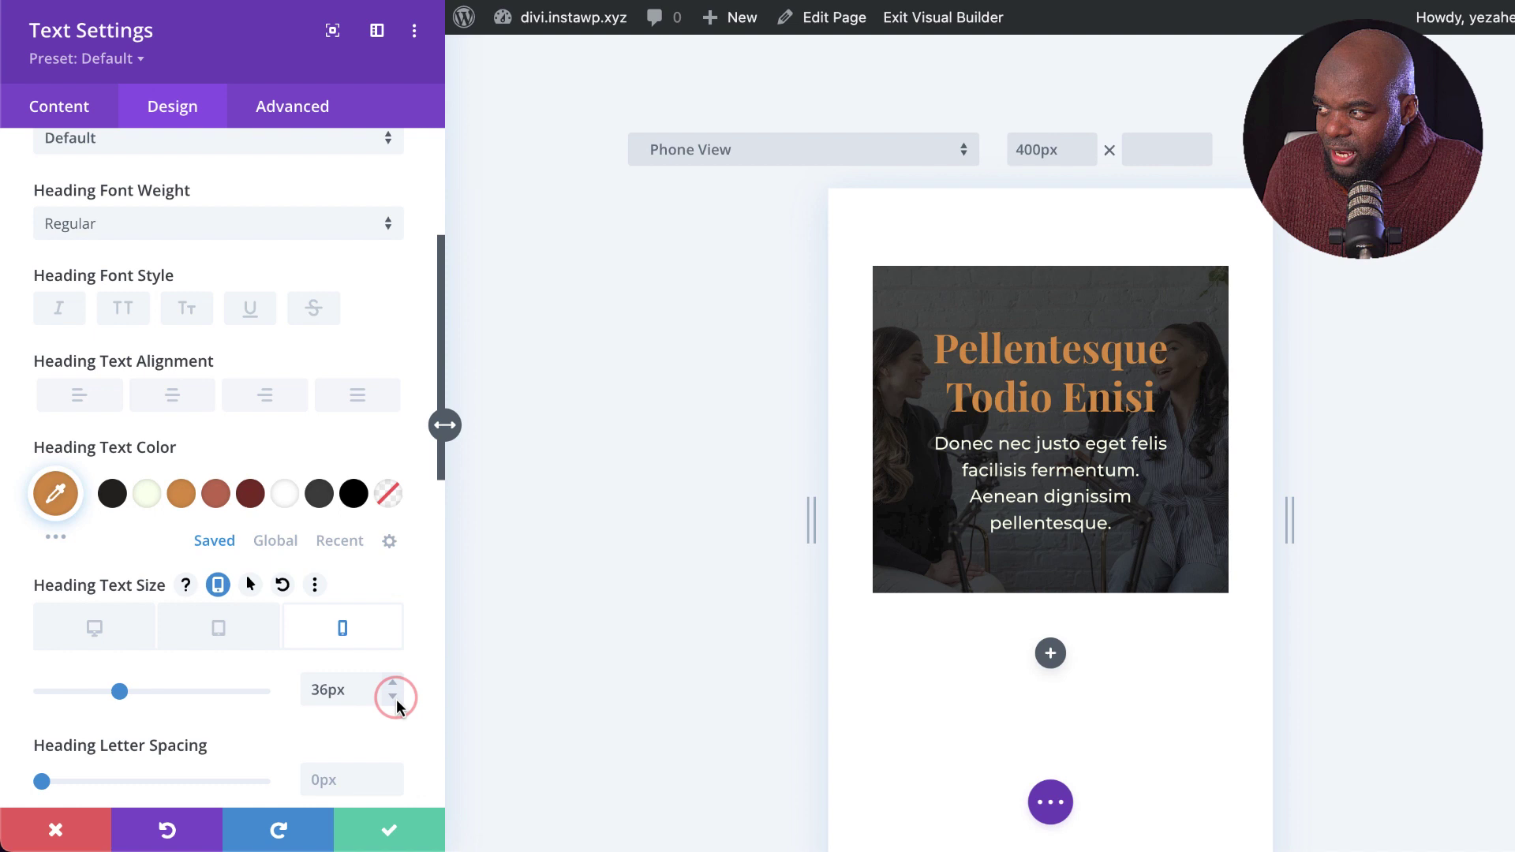
pyautogui.click(395, 697)
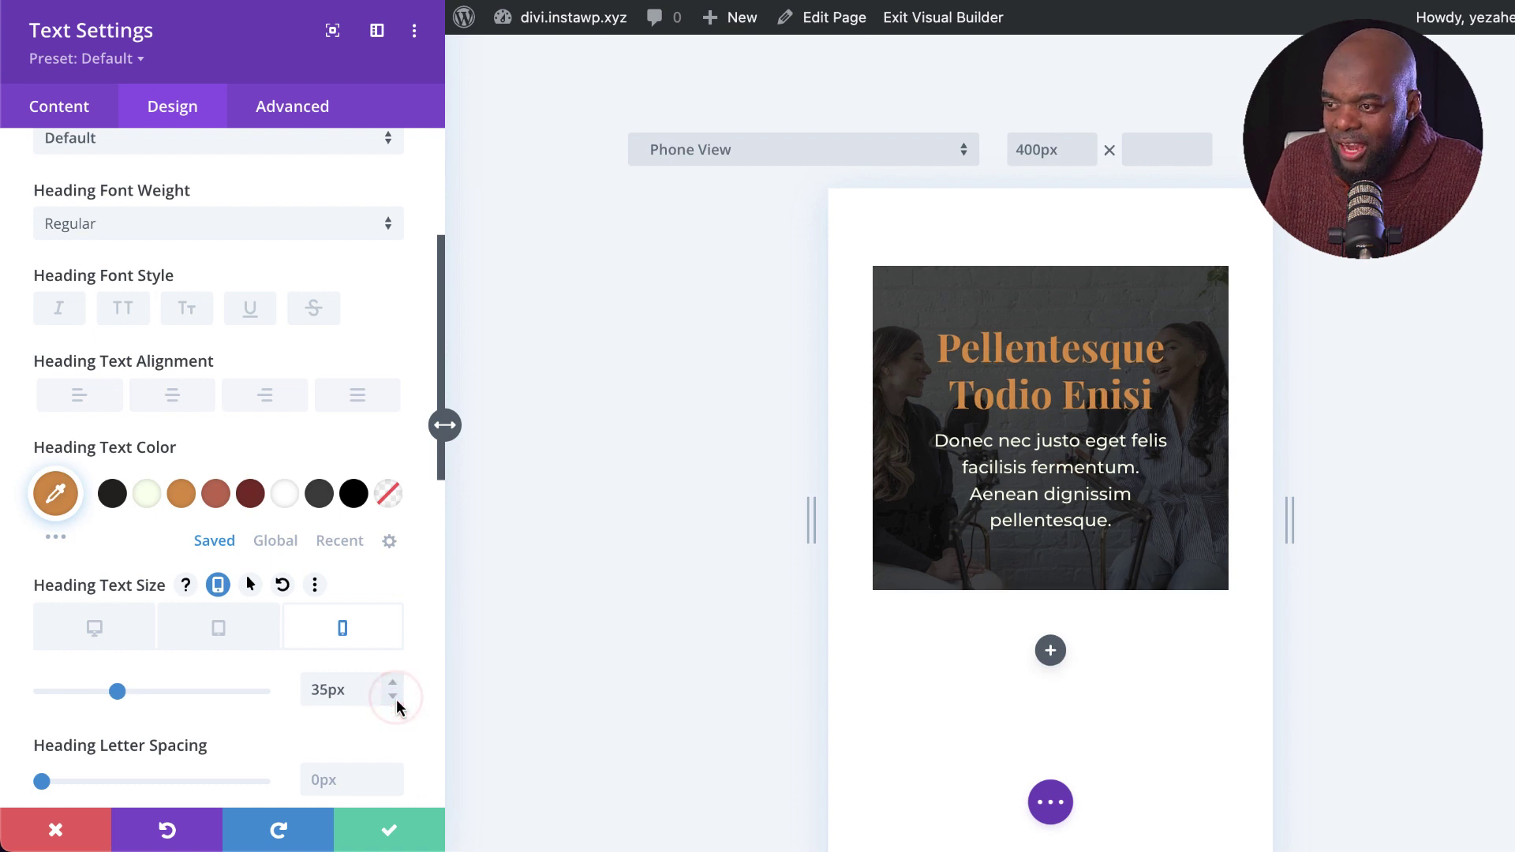
pyautogui.click(395, 698)
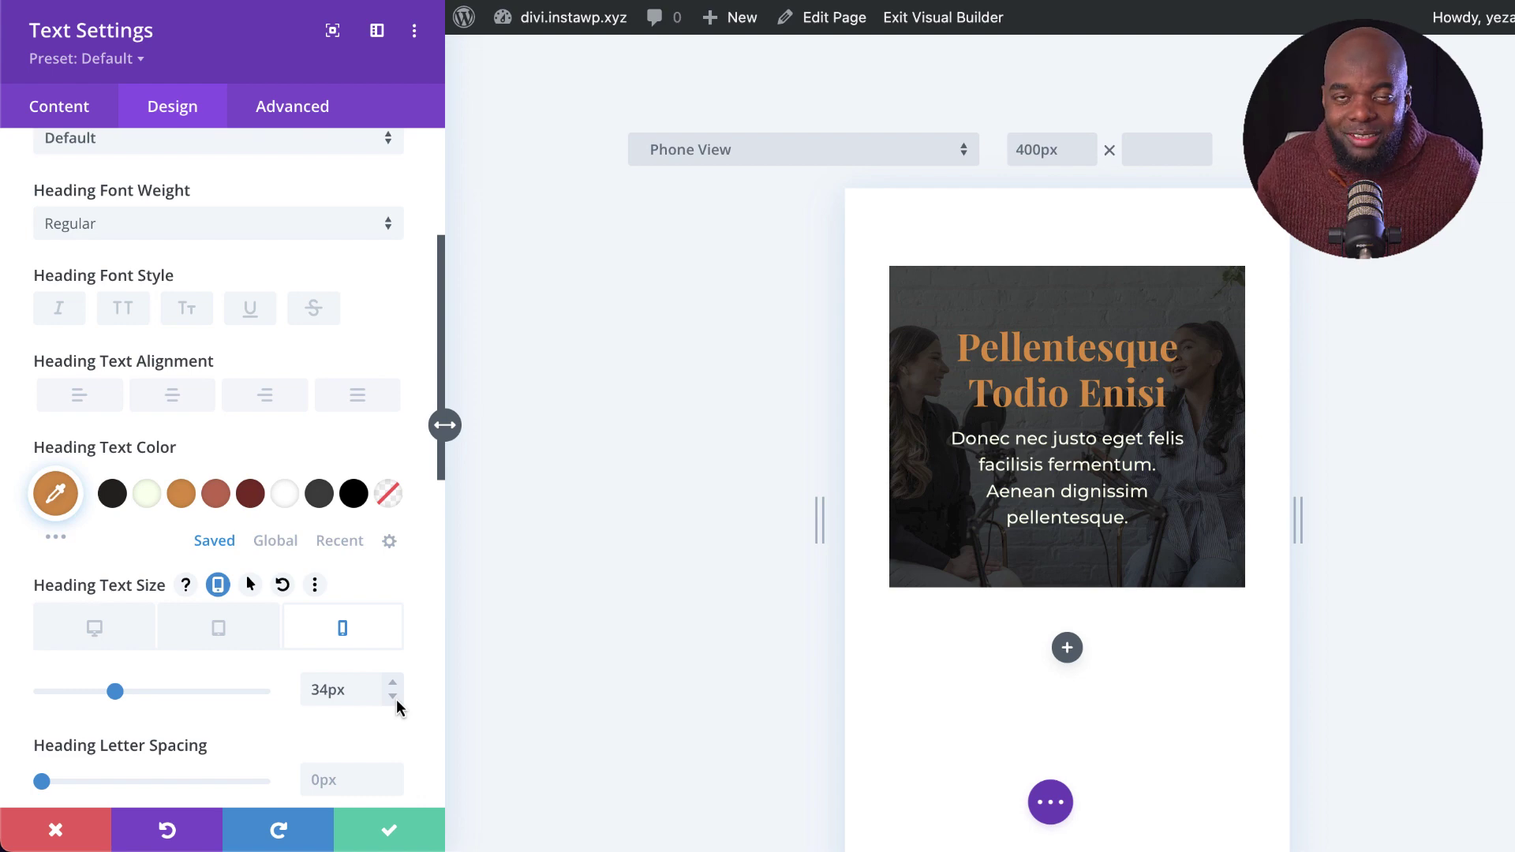
pyautogui.click(392, 830)
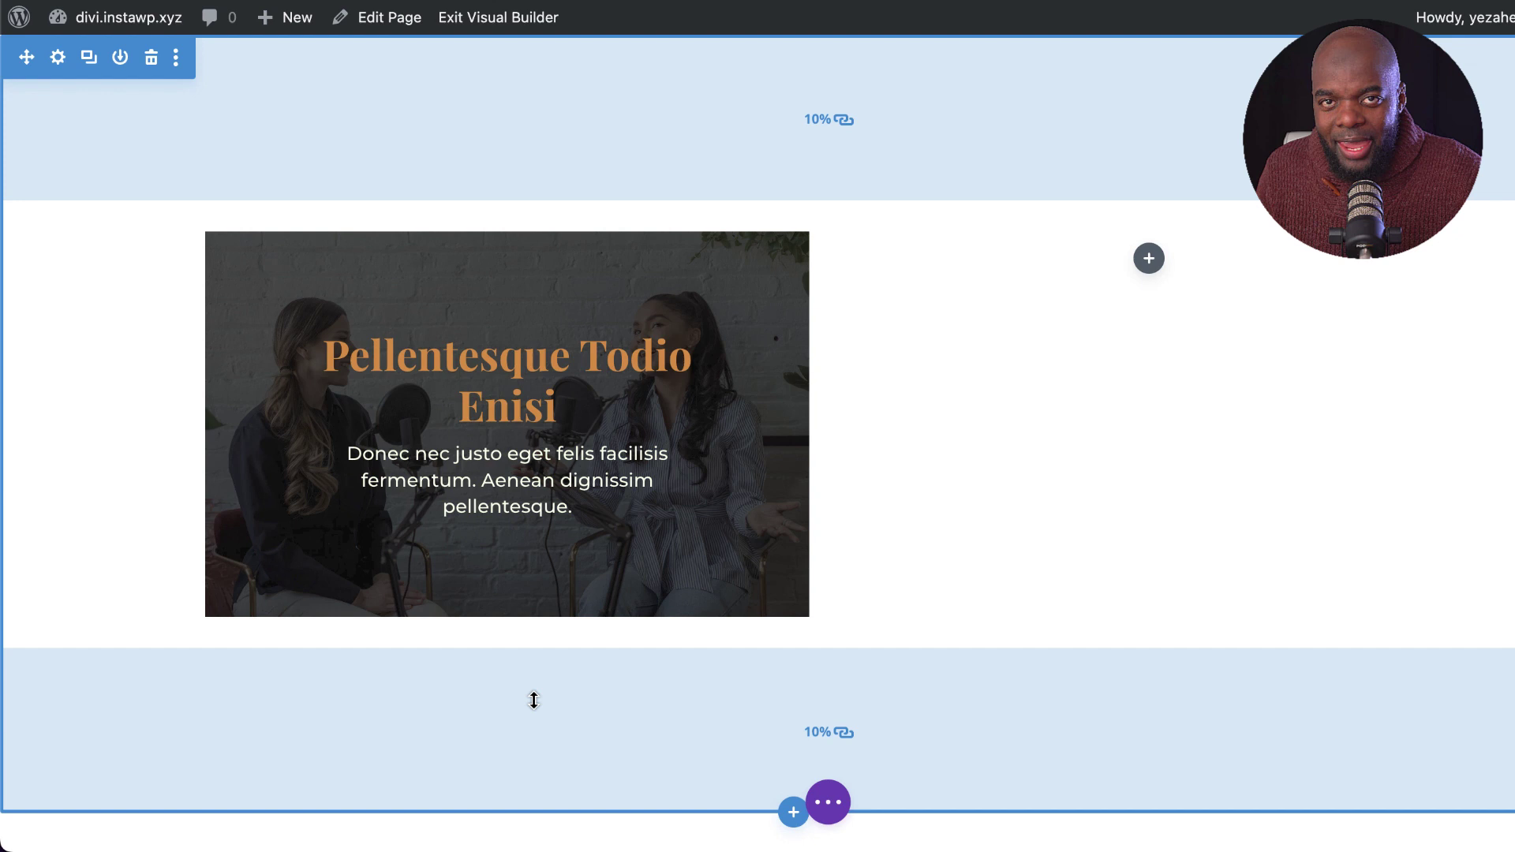
# Set the card's Module Link URL to '#'.
pyautogui.moveTo(501, 312)
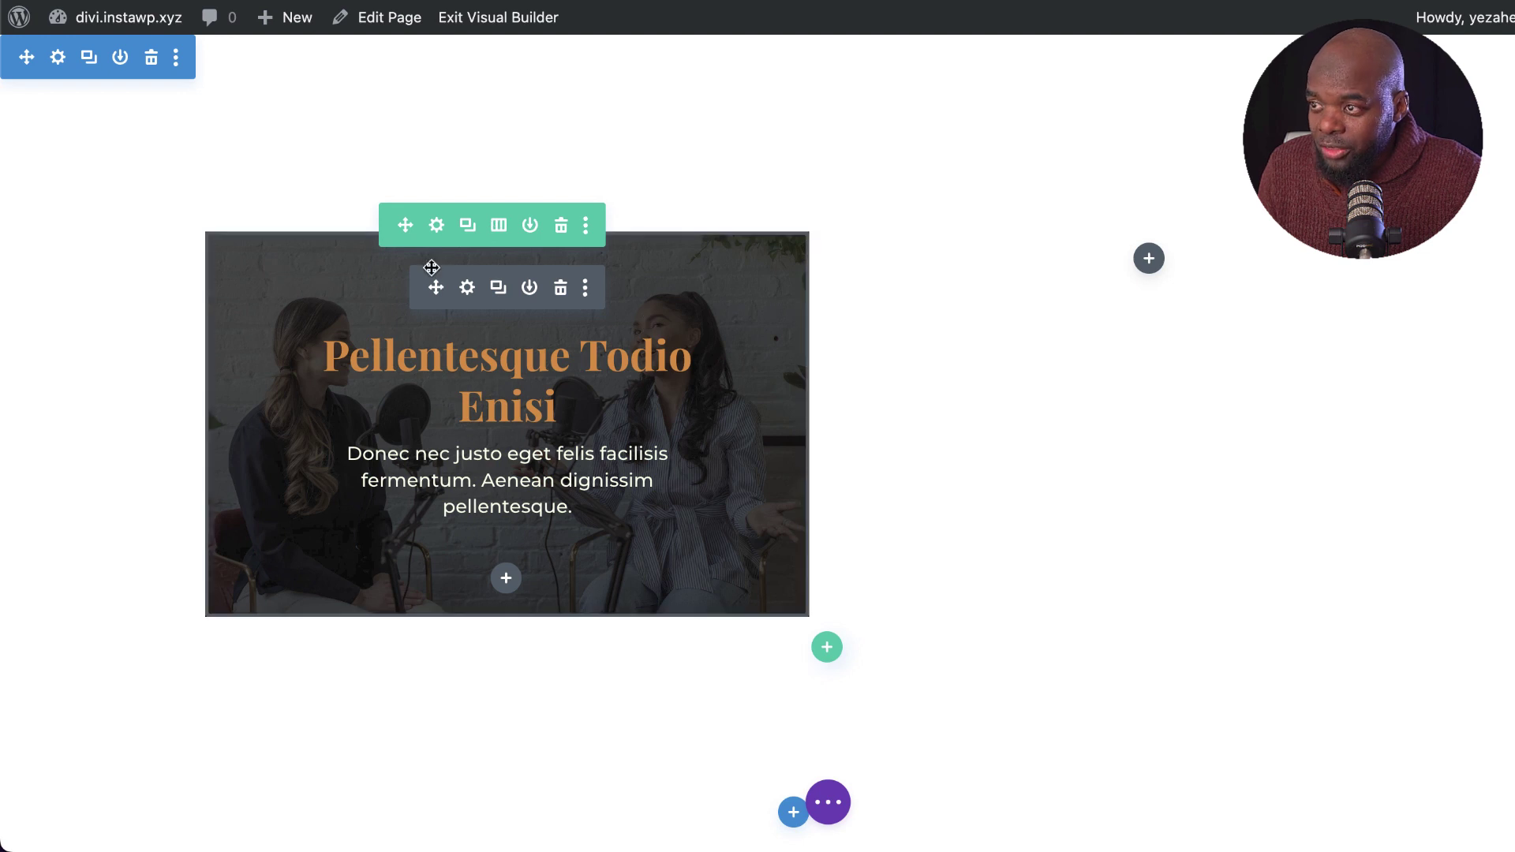
pyautogui.click(468, 288)
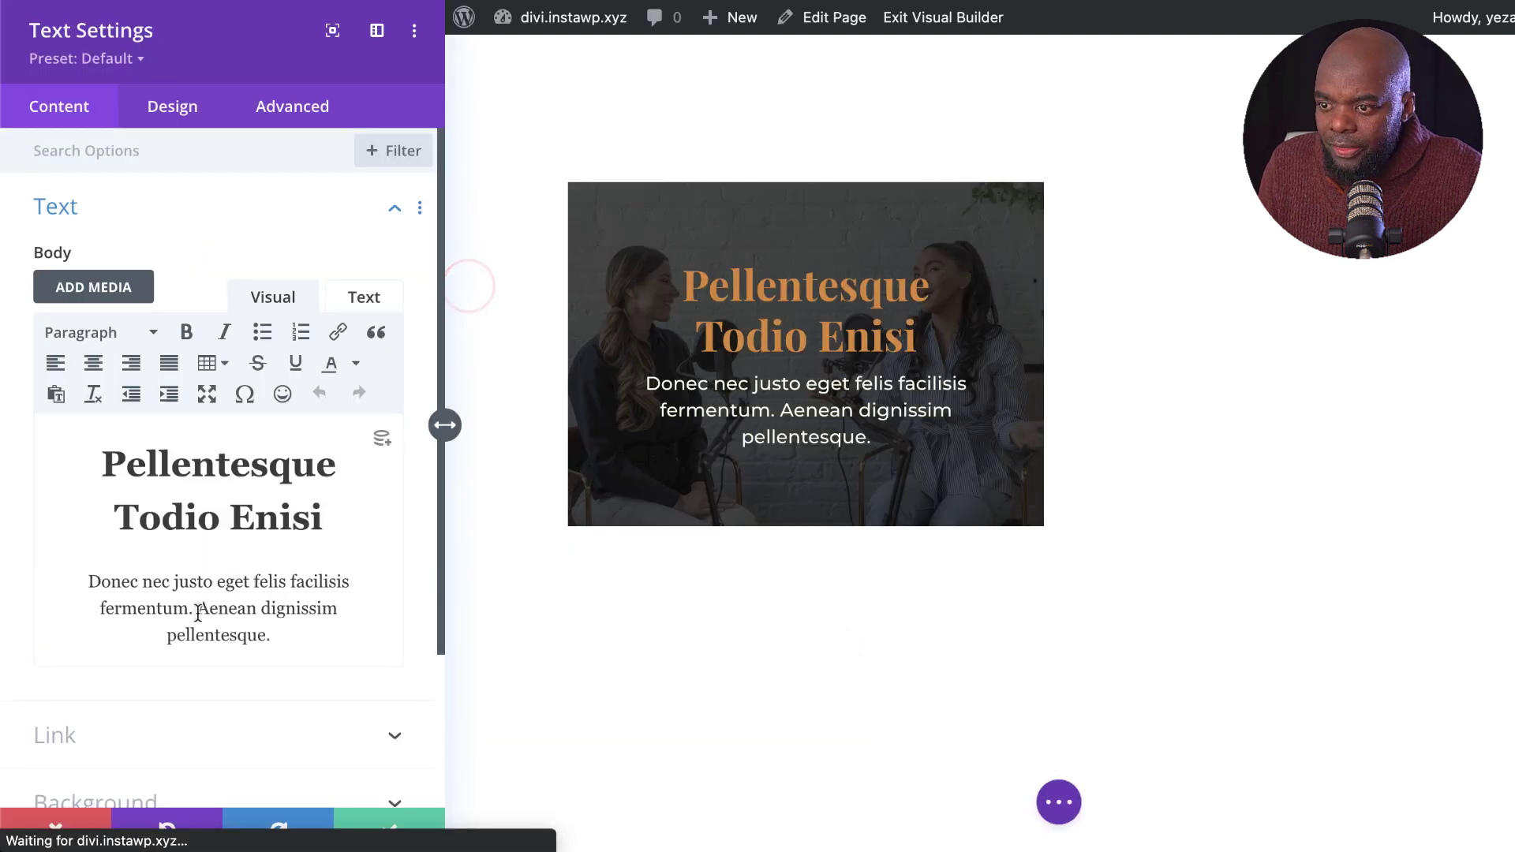
pyautogui.scroll(-2, 197, 608)
pyautogui.click(101, 651)
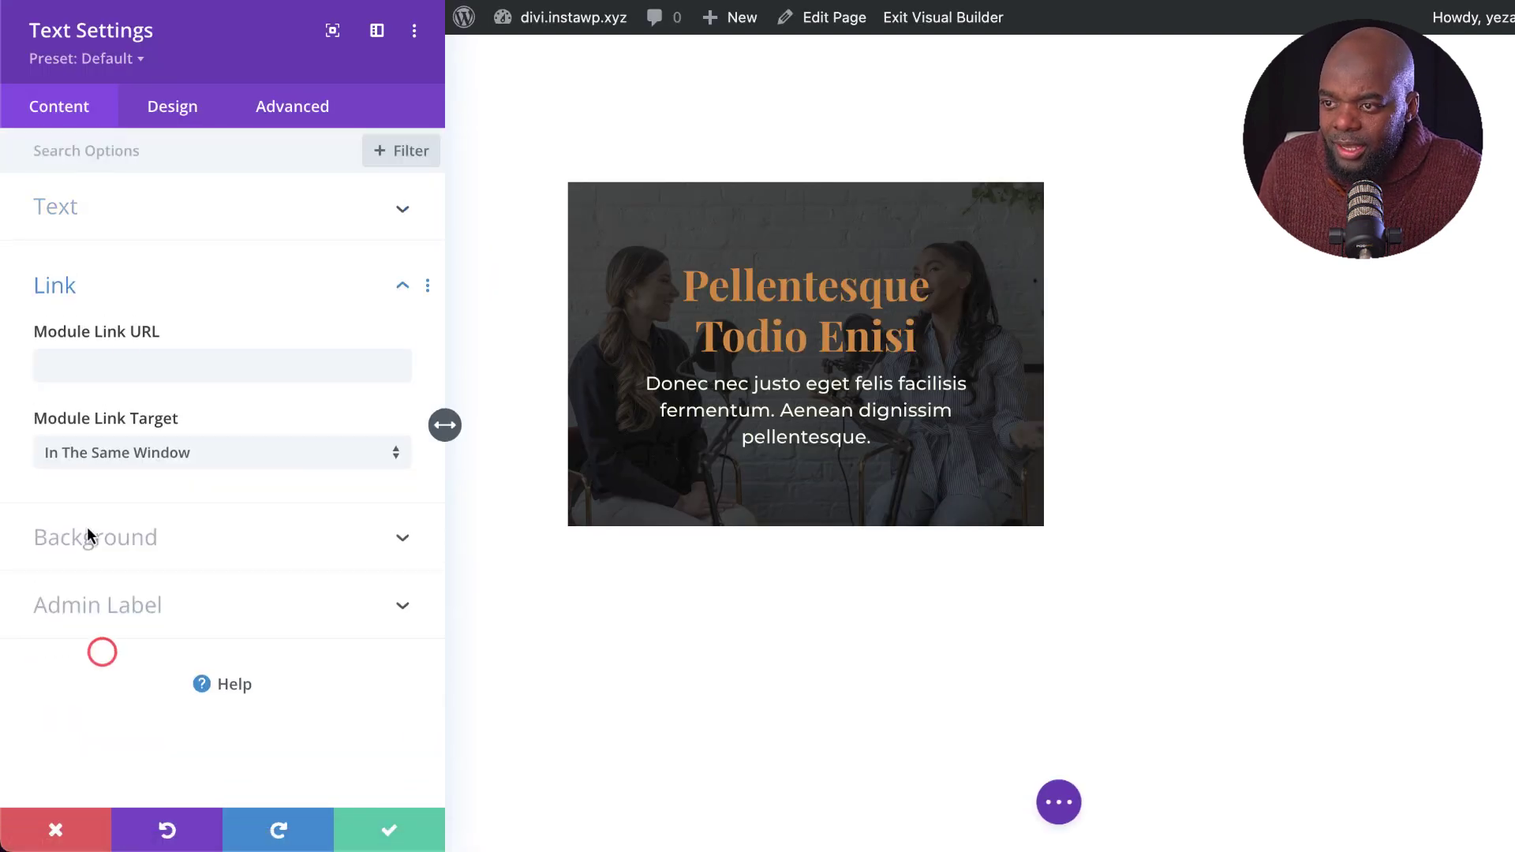
pyautogui.click(66, 368)
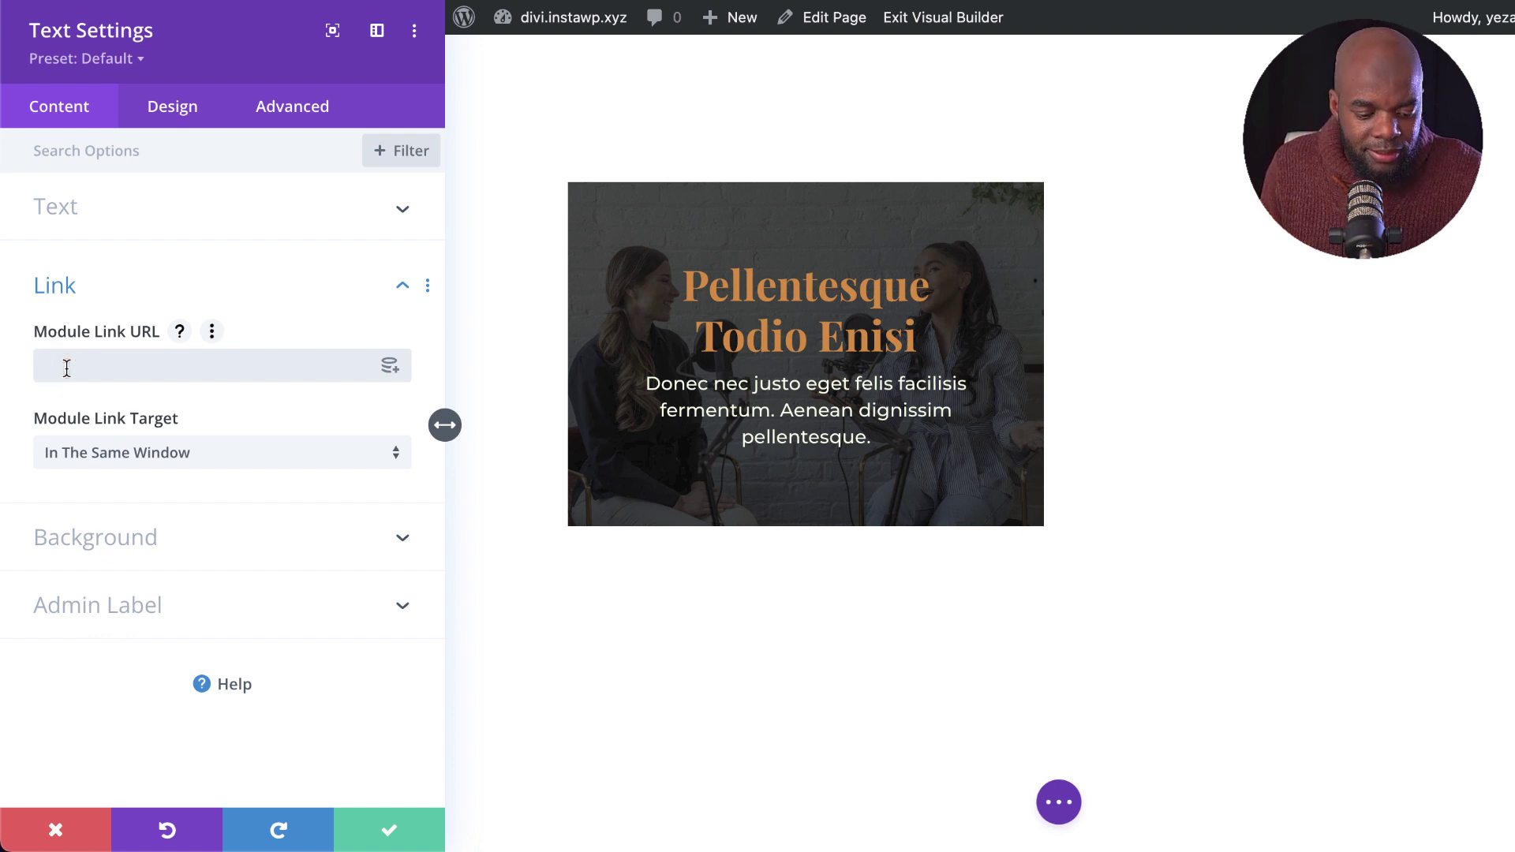
pyautogui.write('#')
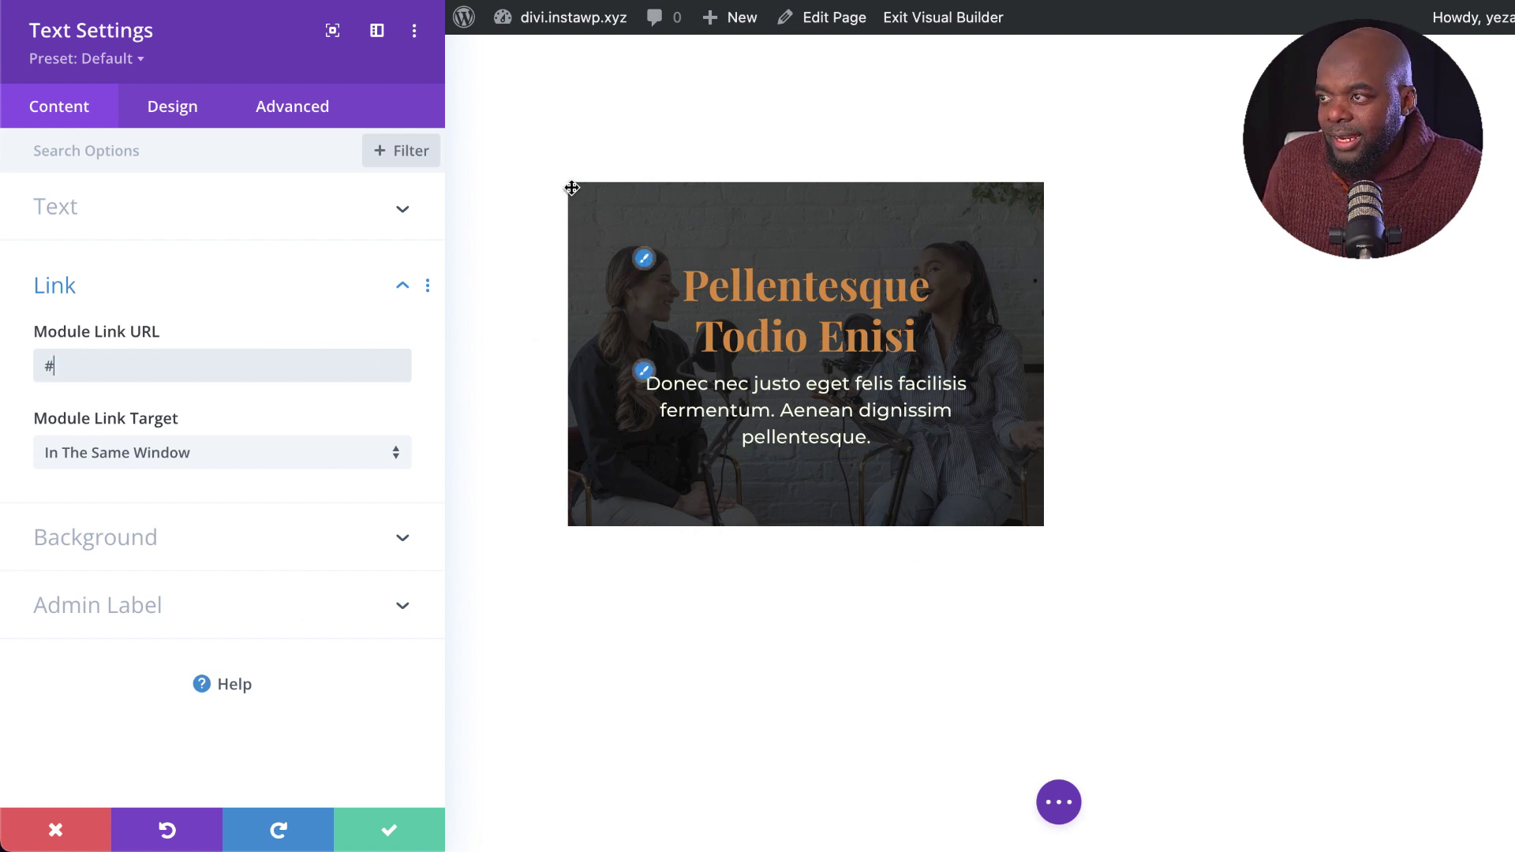
# Make the card scale to 102% on hover and save its settings.
pyautogui.click(194, 110)
pyautogui.scroll(-1, 253, 596)
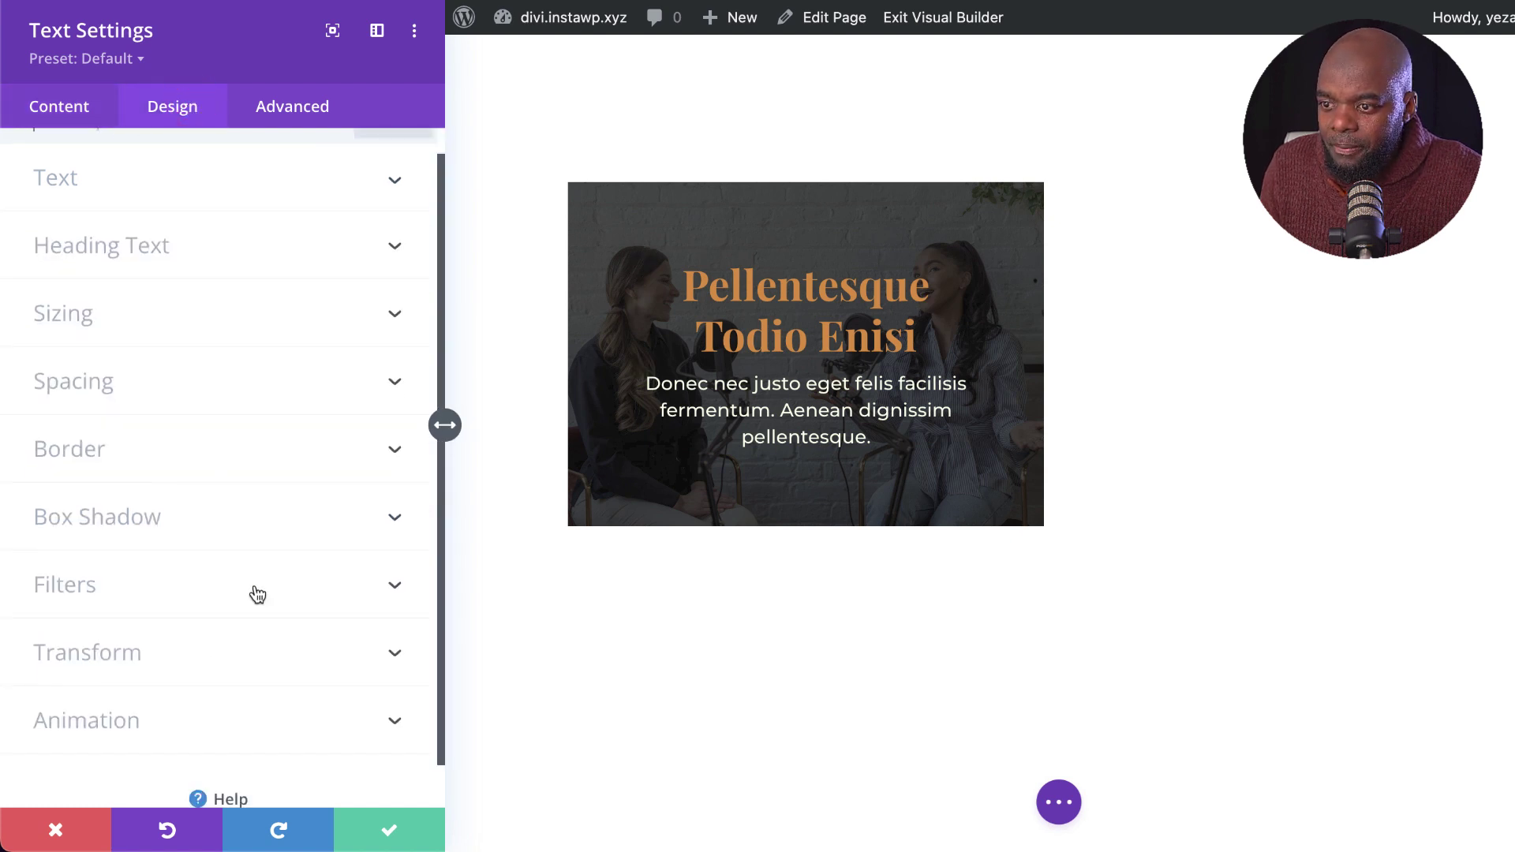
pyautogui.click(149, 650)
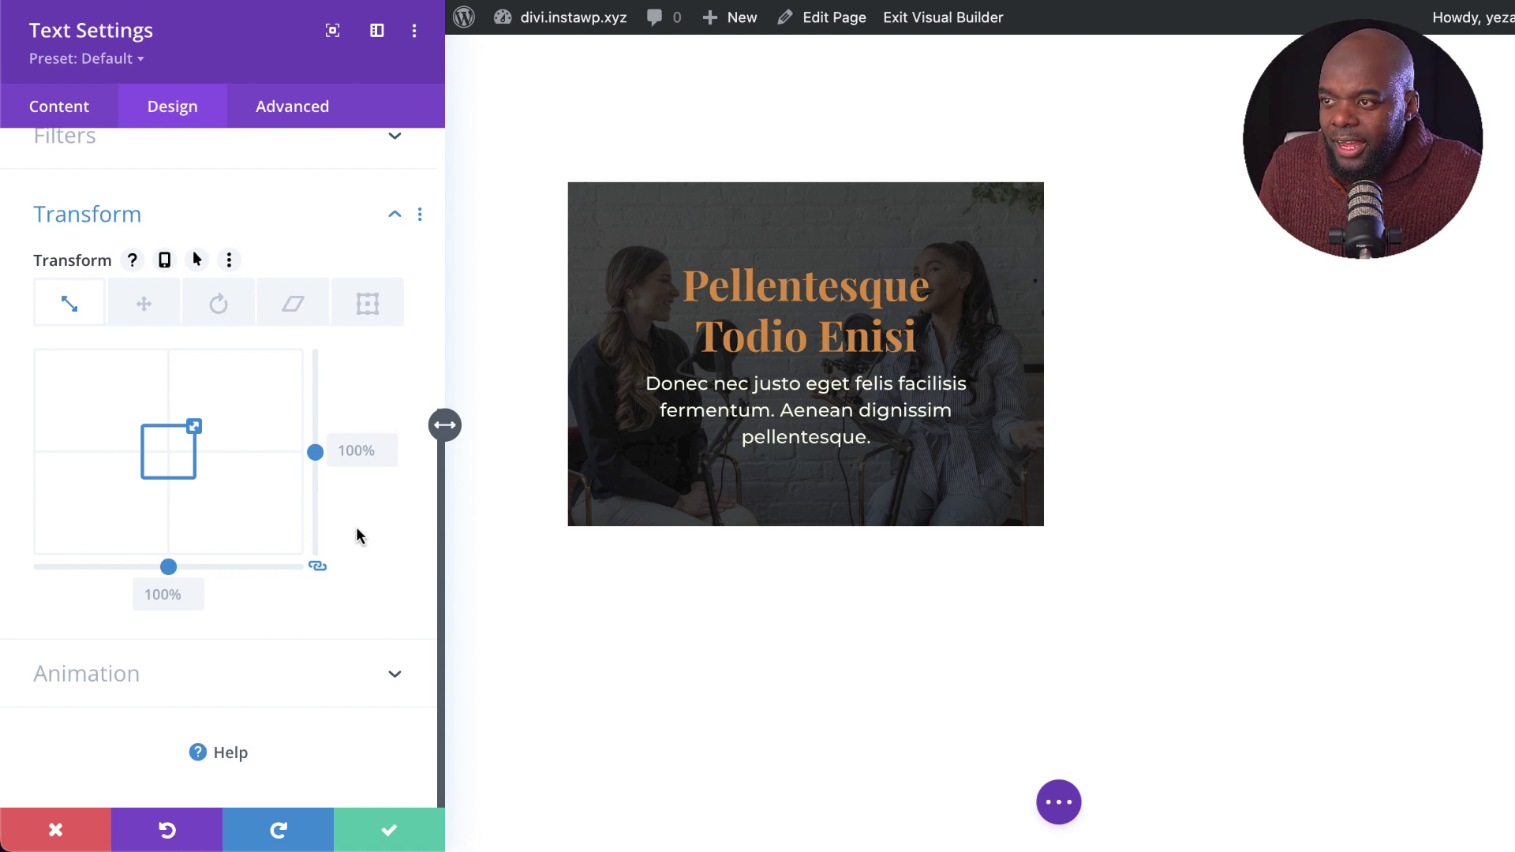
pyautogui.click(197, 261)
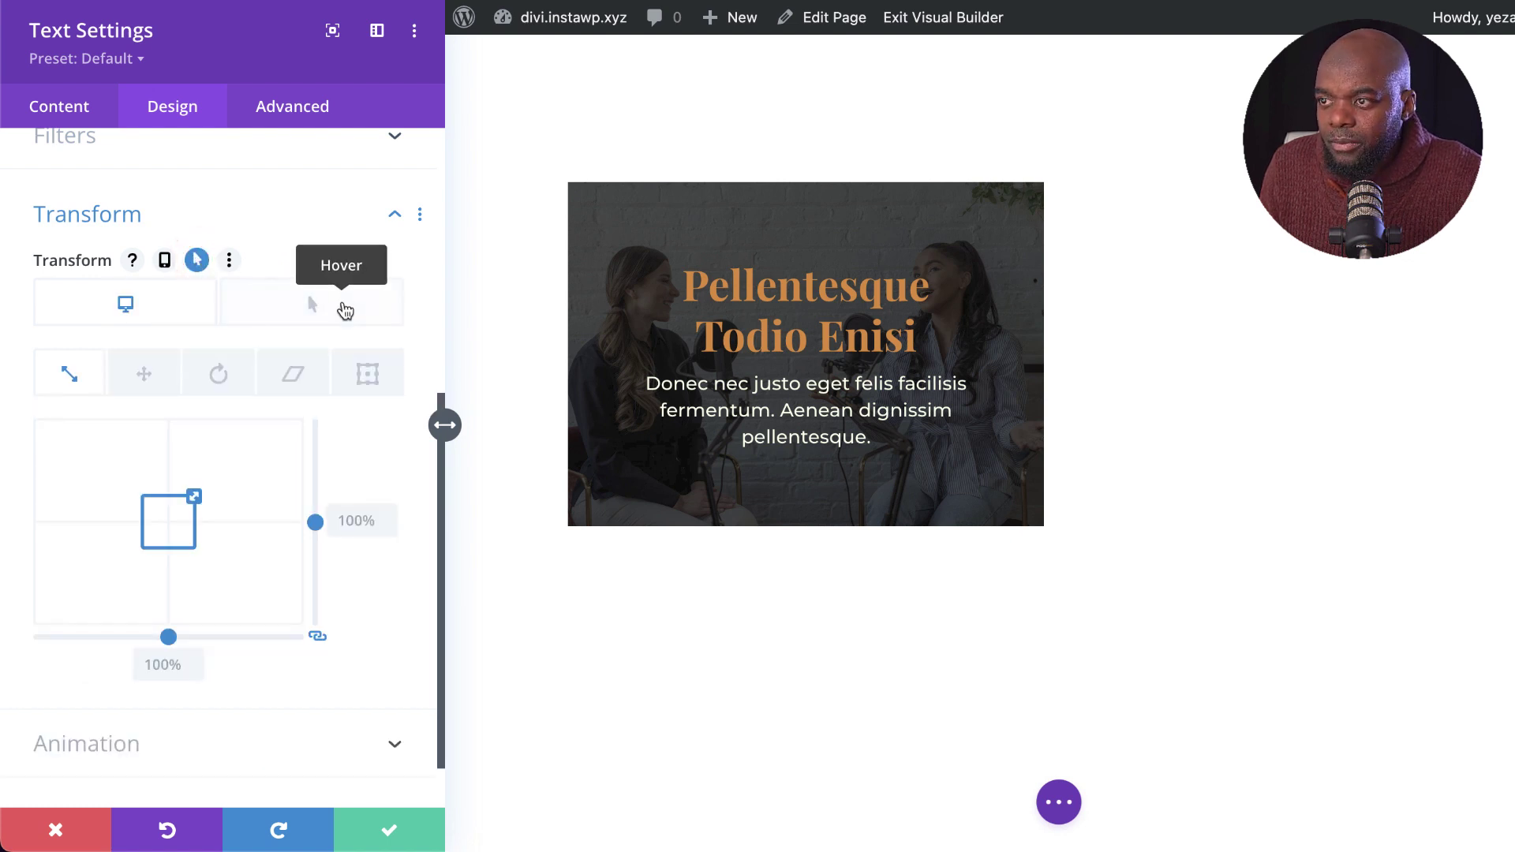
pyautogui.click(329, 304)
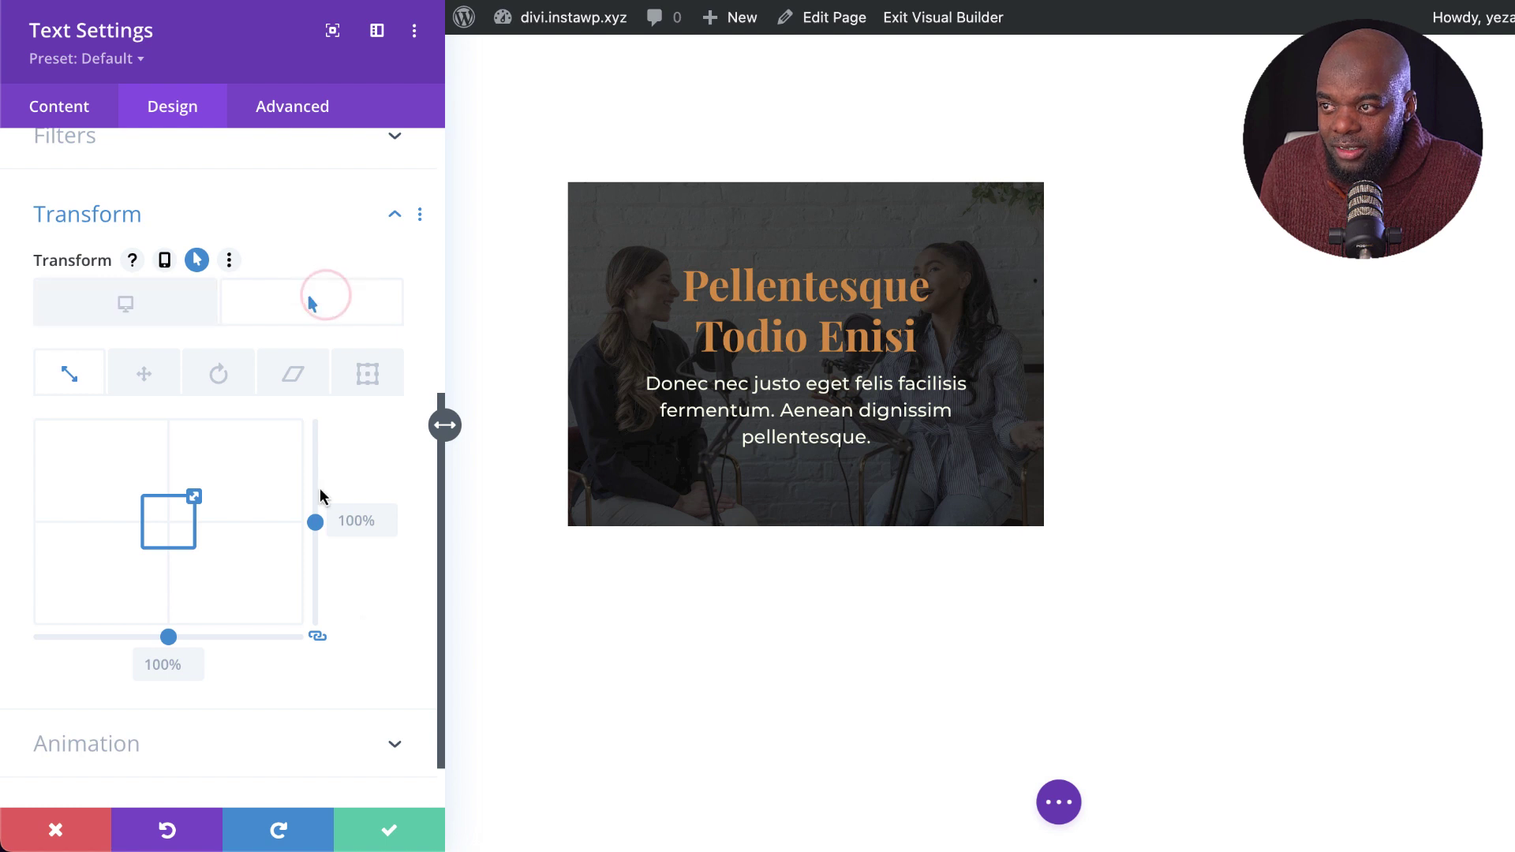
pyautogui.click(388, 517)
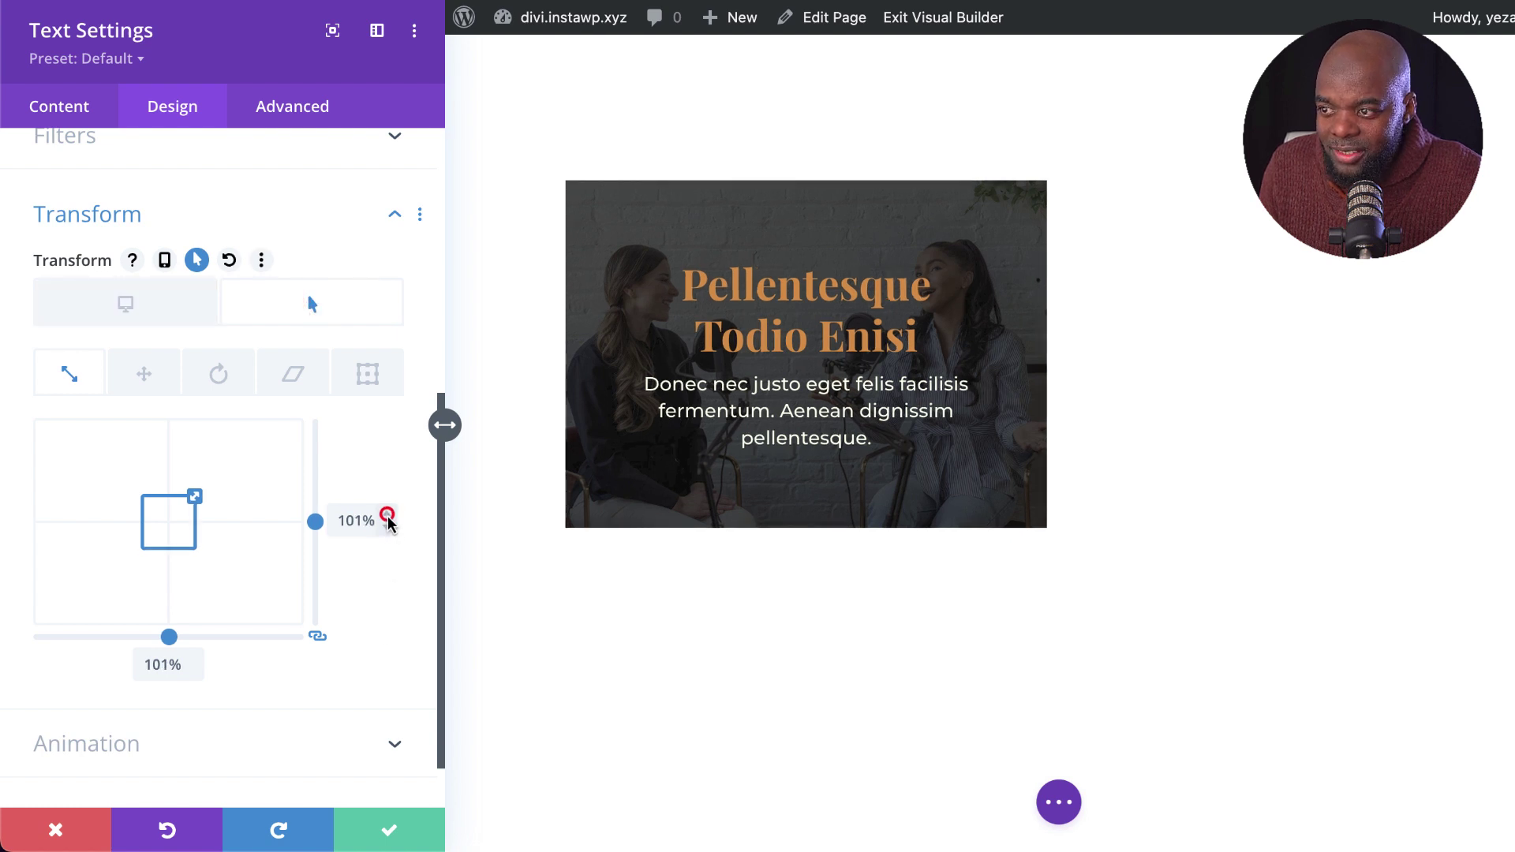
pyautogui.click(387, 517)
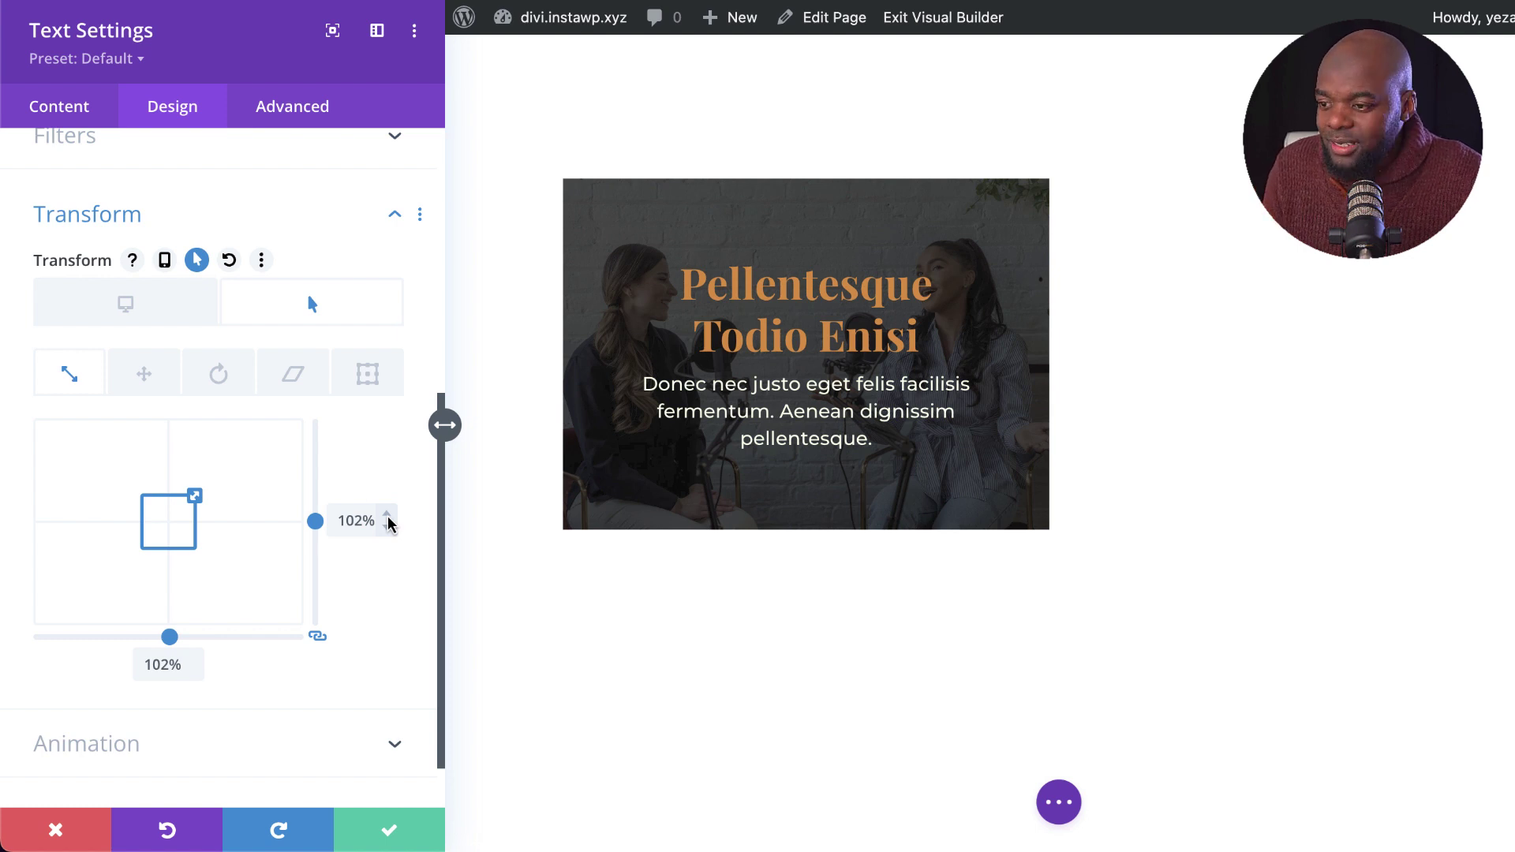
pyautogui.click(408, 830)
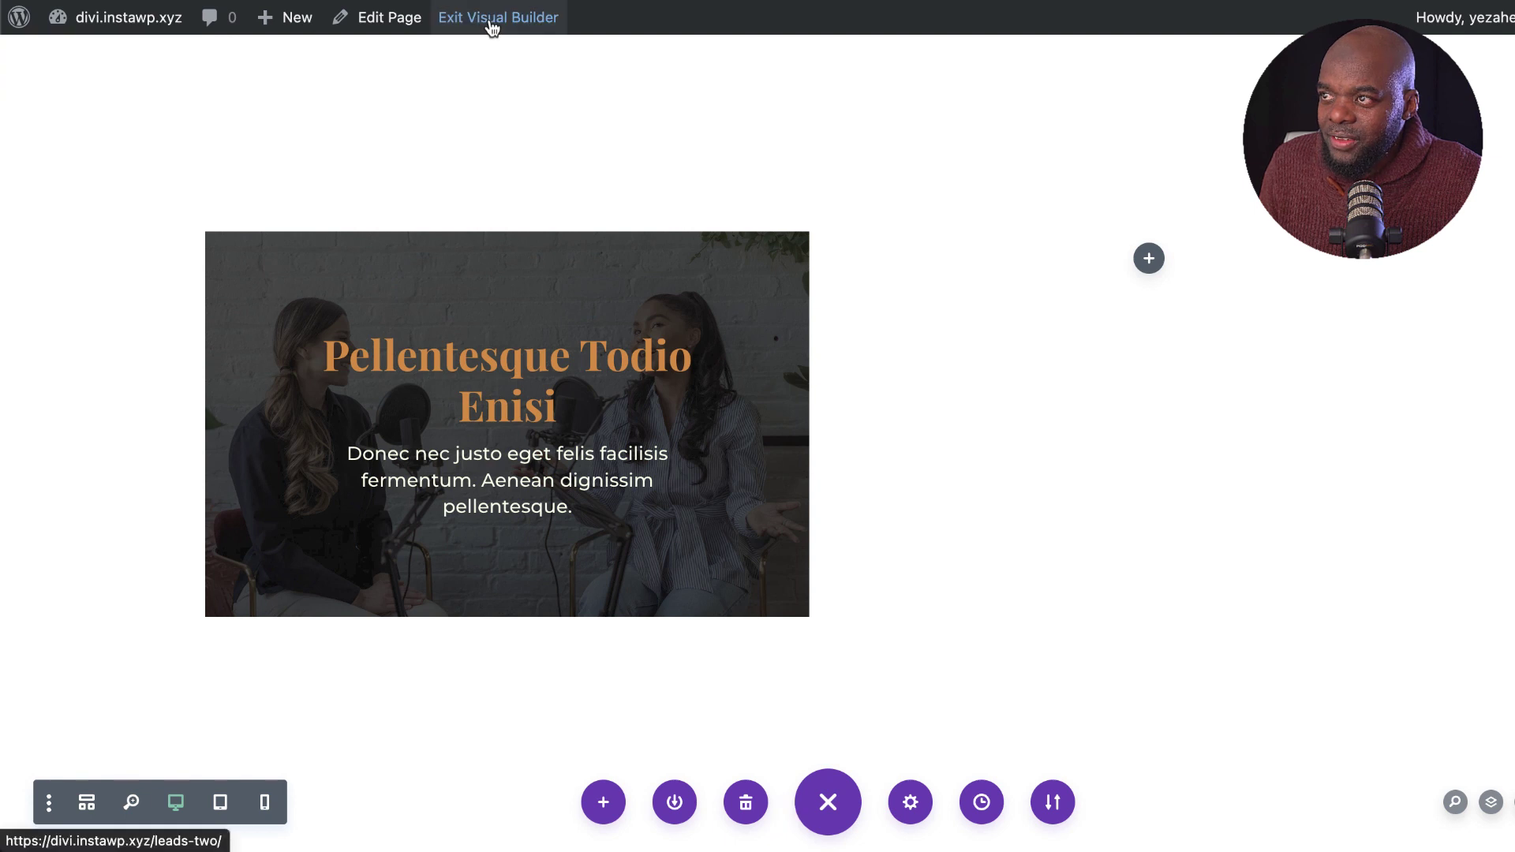
pyautogui.click(489, 19)
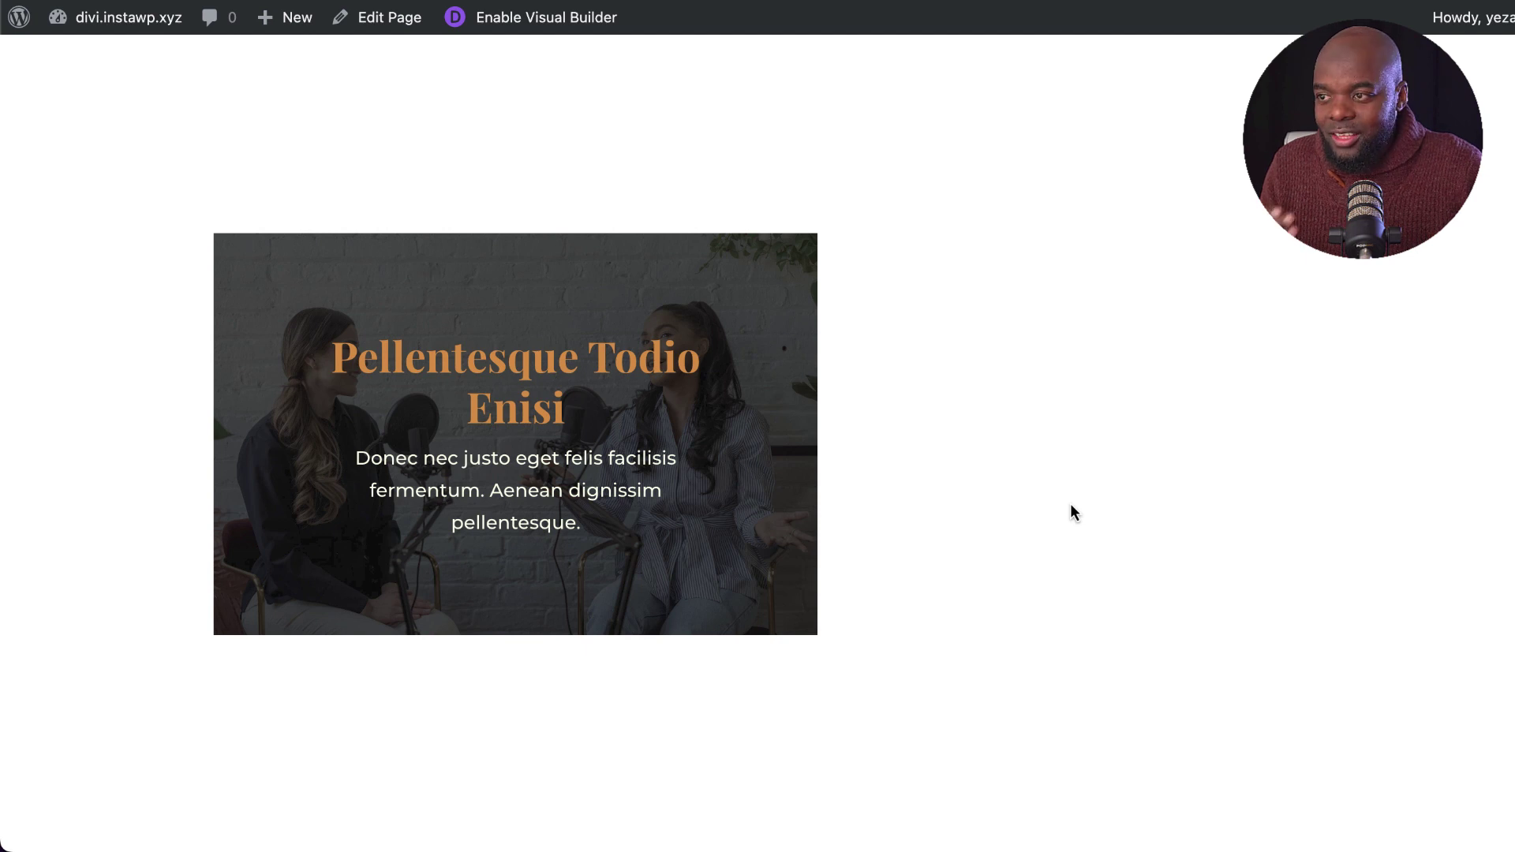
# Back in the visual builder, duplicate the dark podcast card and move the copy into the second column.
pyautogui.click(536, 18)
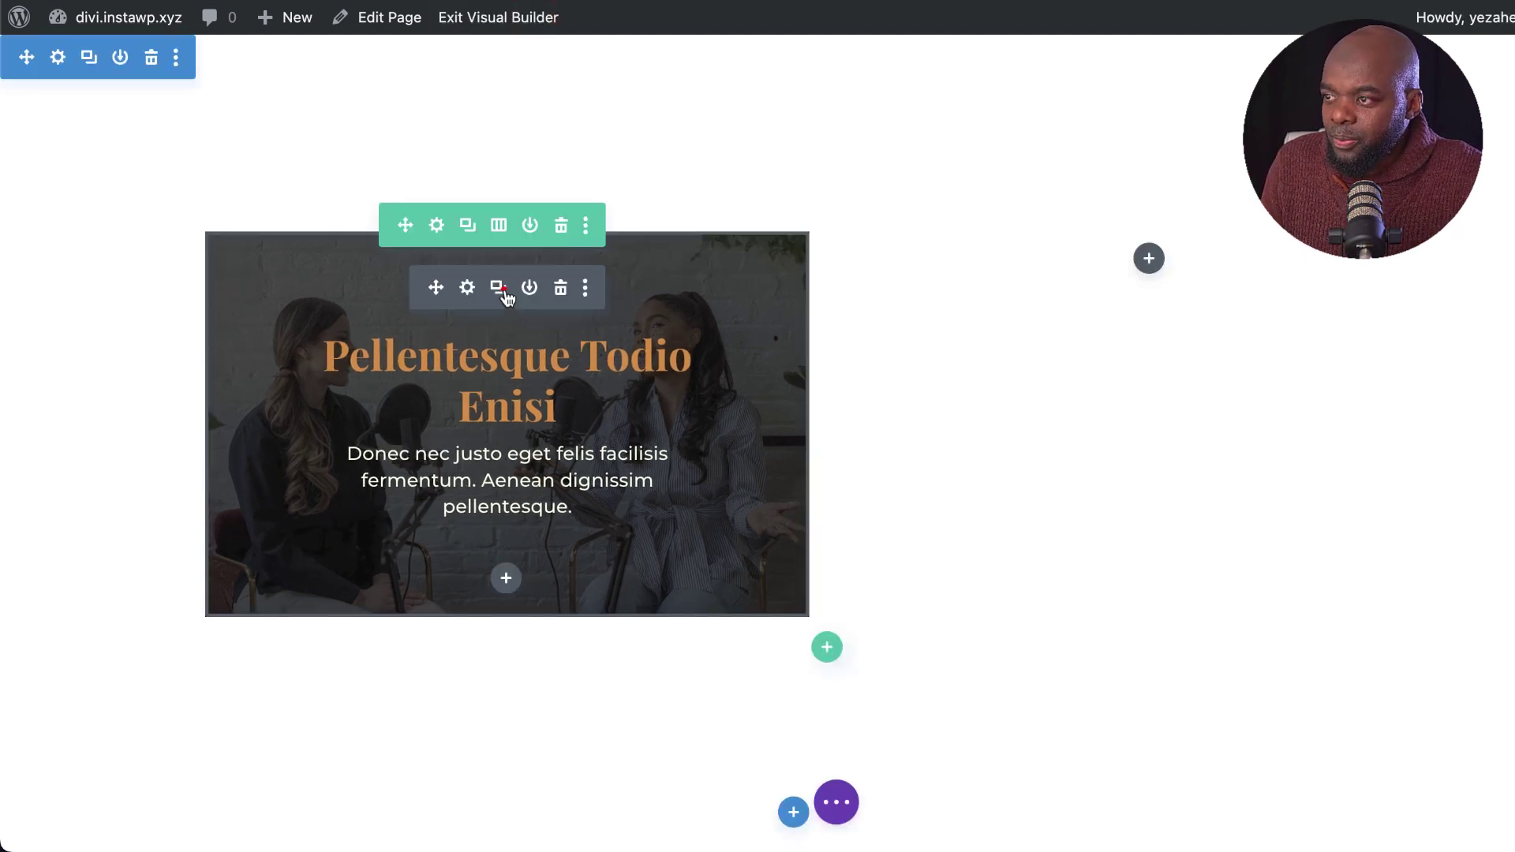
pyautogui.click(499, 288)
pyautogui.moveTo(426, 287); pyautogui.dragTo(1147, 284)
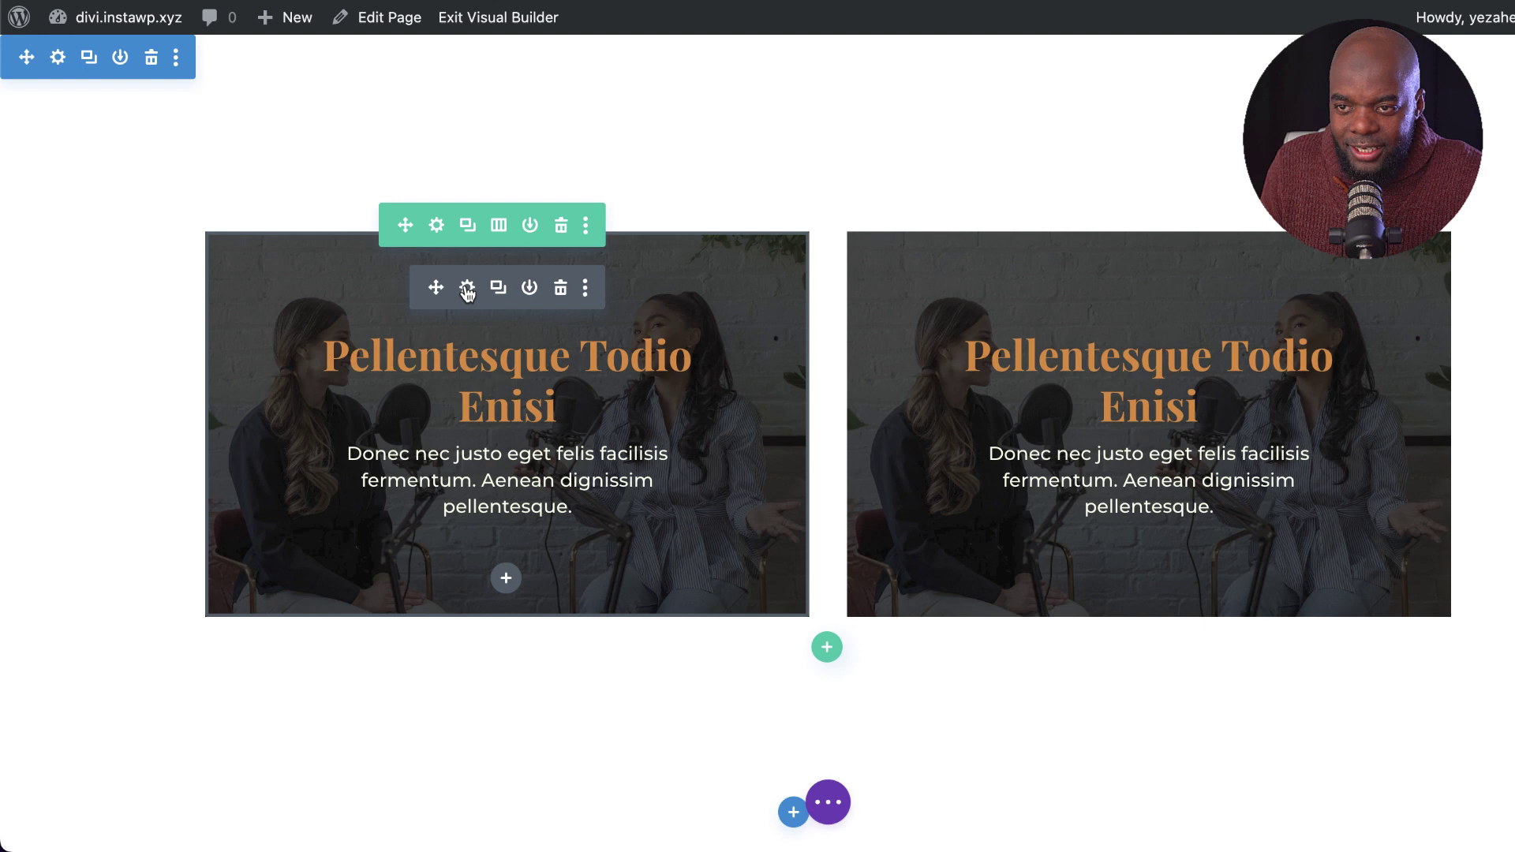
# Open the left card's settings and expand its Background options.
pyautogui.click(468, 289)
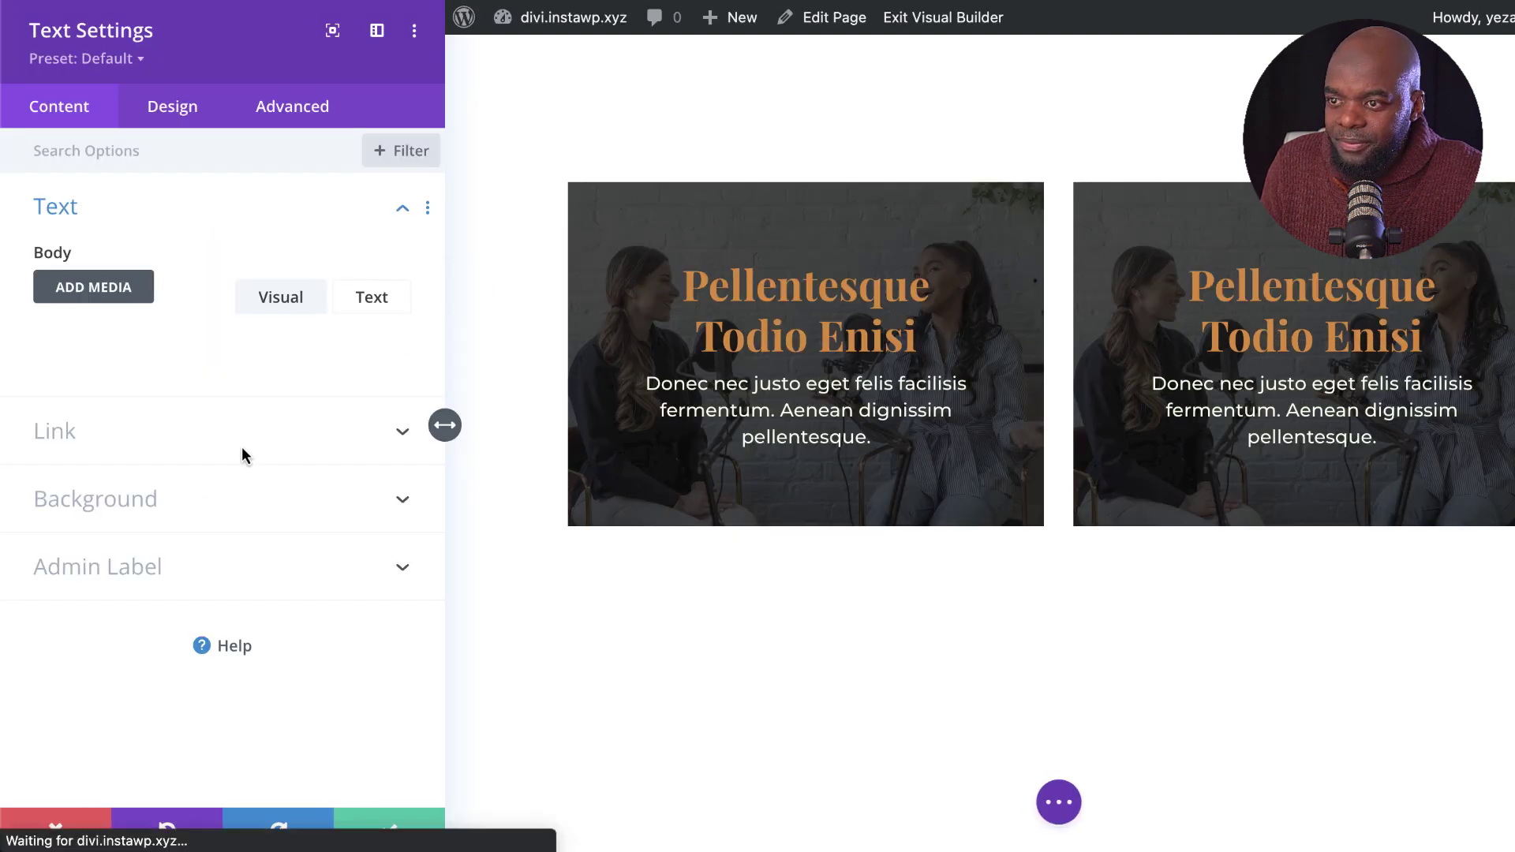
pyautogui.scroll(-3, 264, 656)
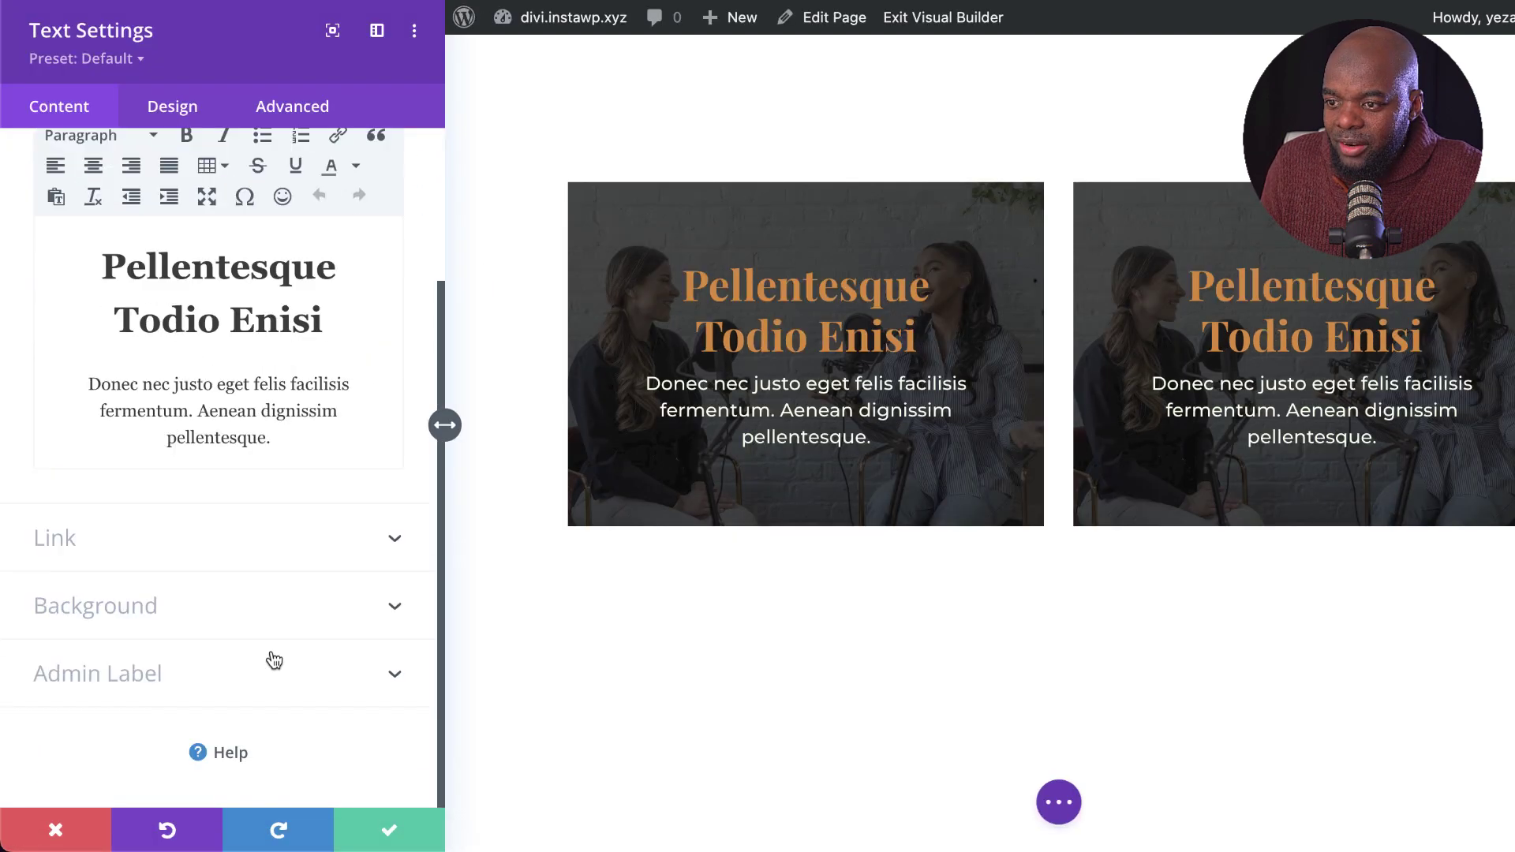
pyautogui.click(177, 605)
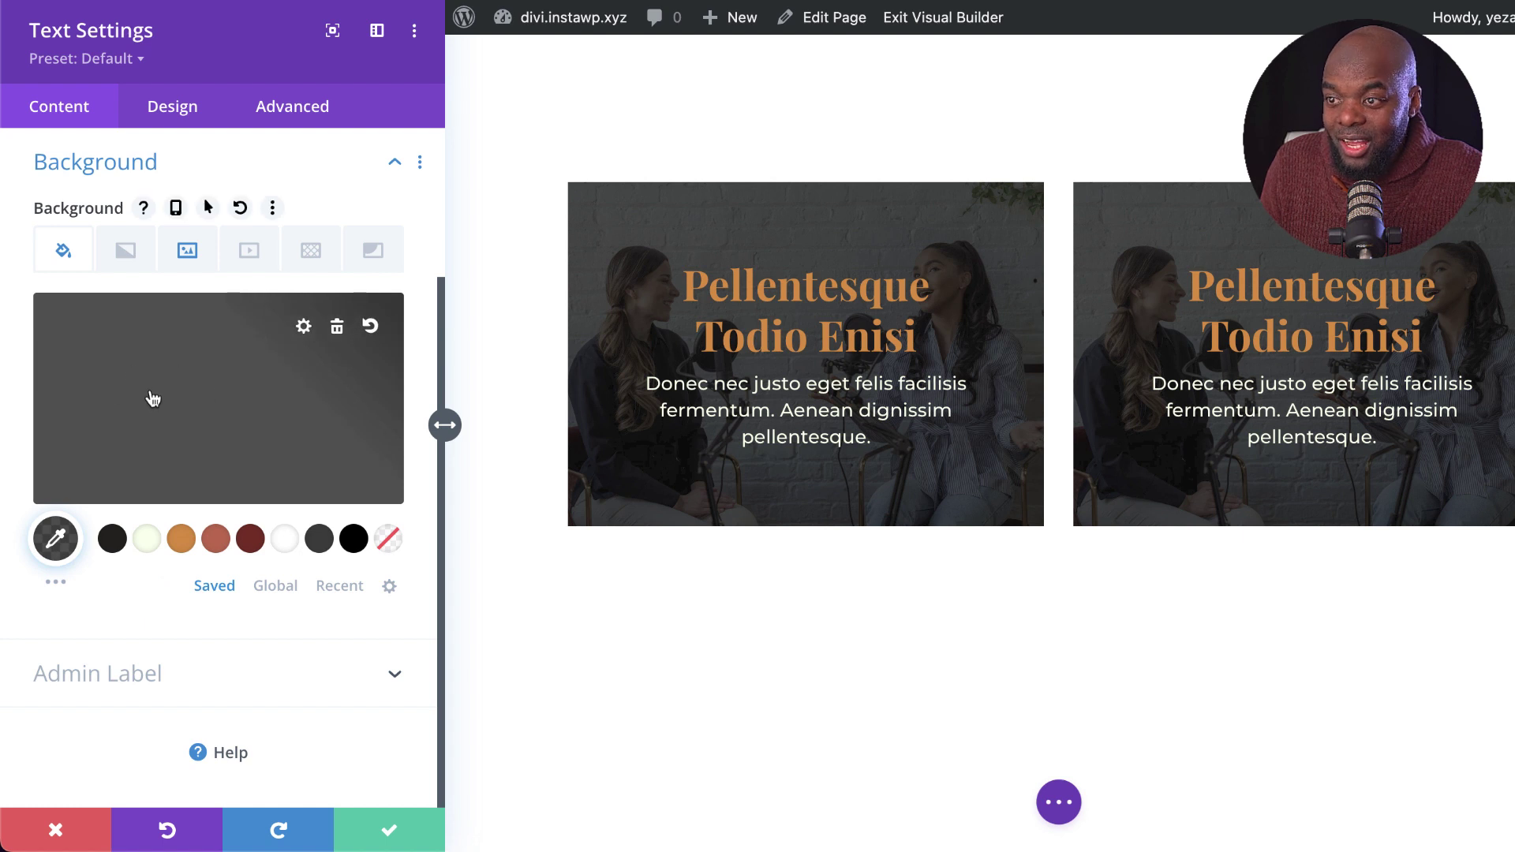
# Set the left card's background colour to white and the image blend to Lighten.
pyautogui.click(286, 539)
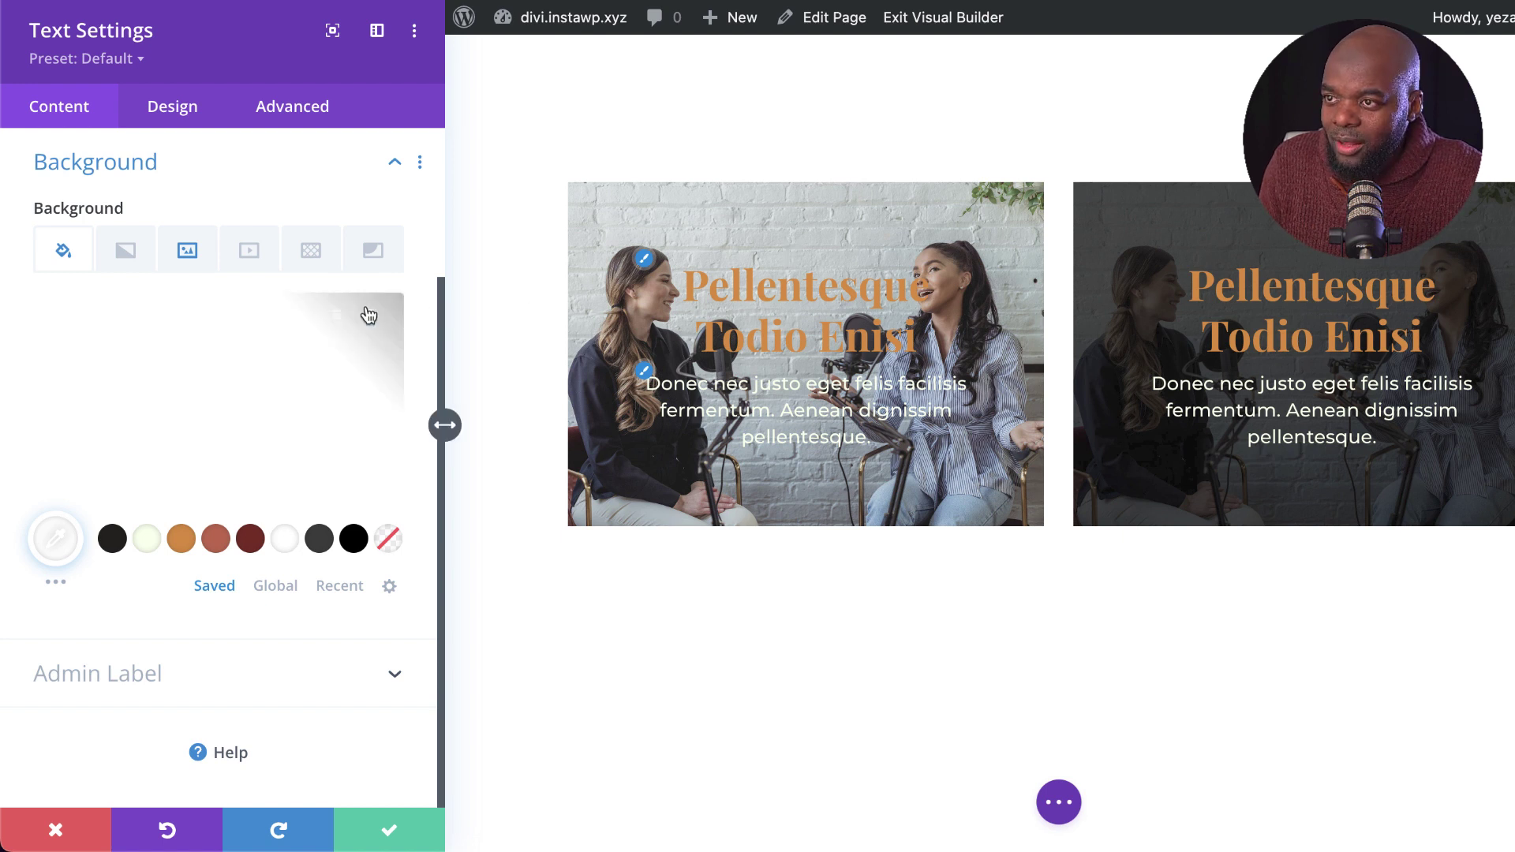
pyautogui.click(190, 253)
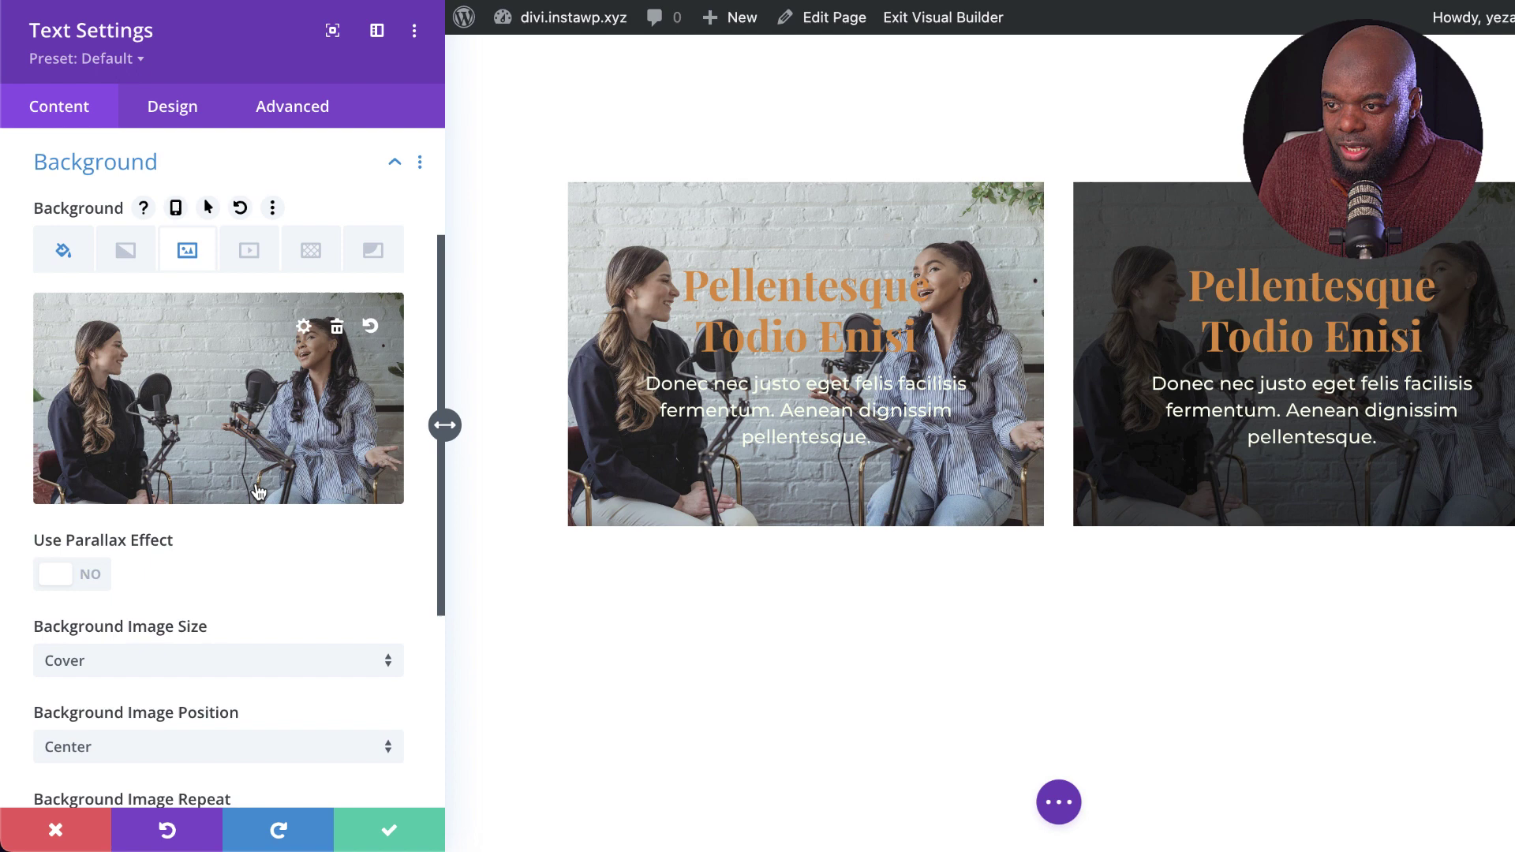
pyautogui.scroll(-1, 260, 494)
pyautogui.scroll(-5, 259, 494)
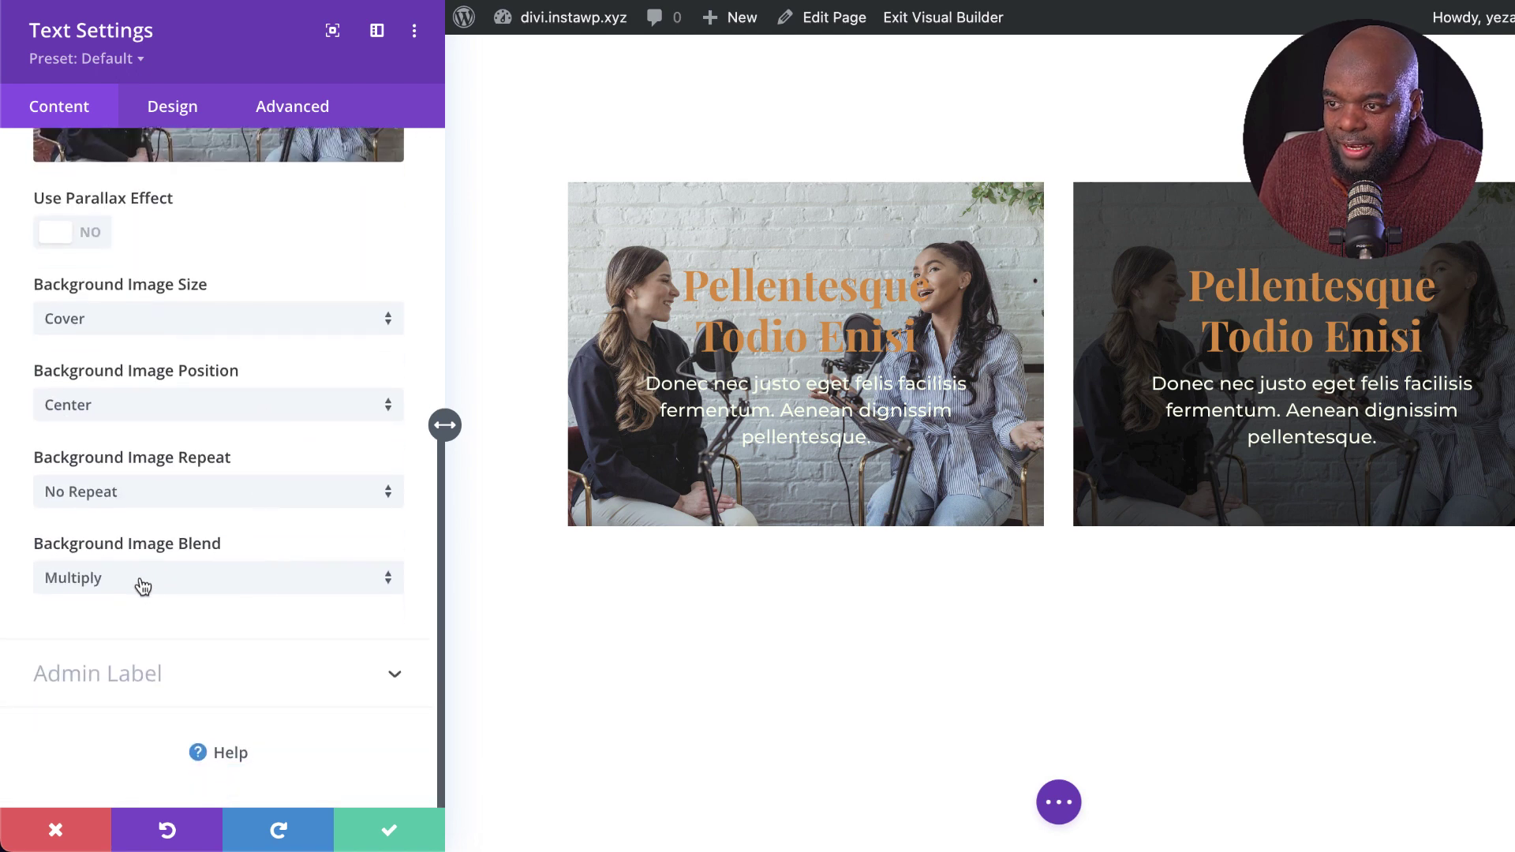
pyautogui.click(199, 579)
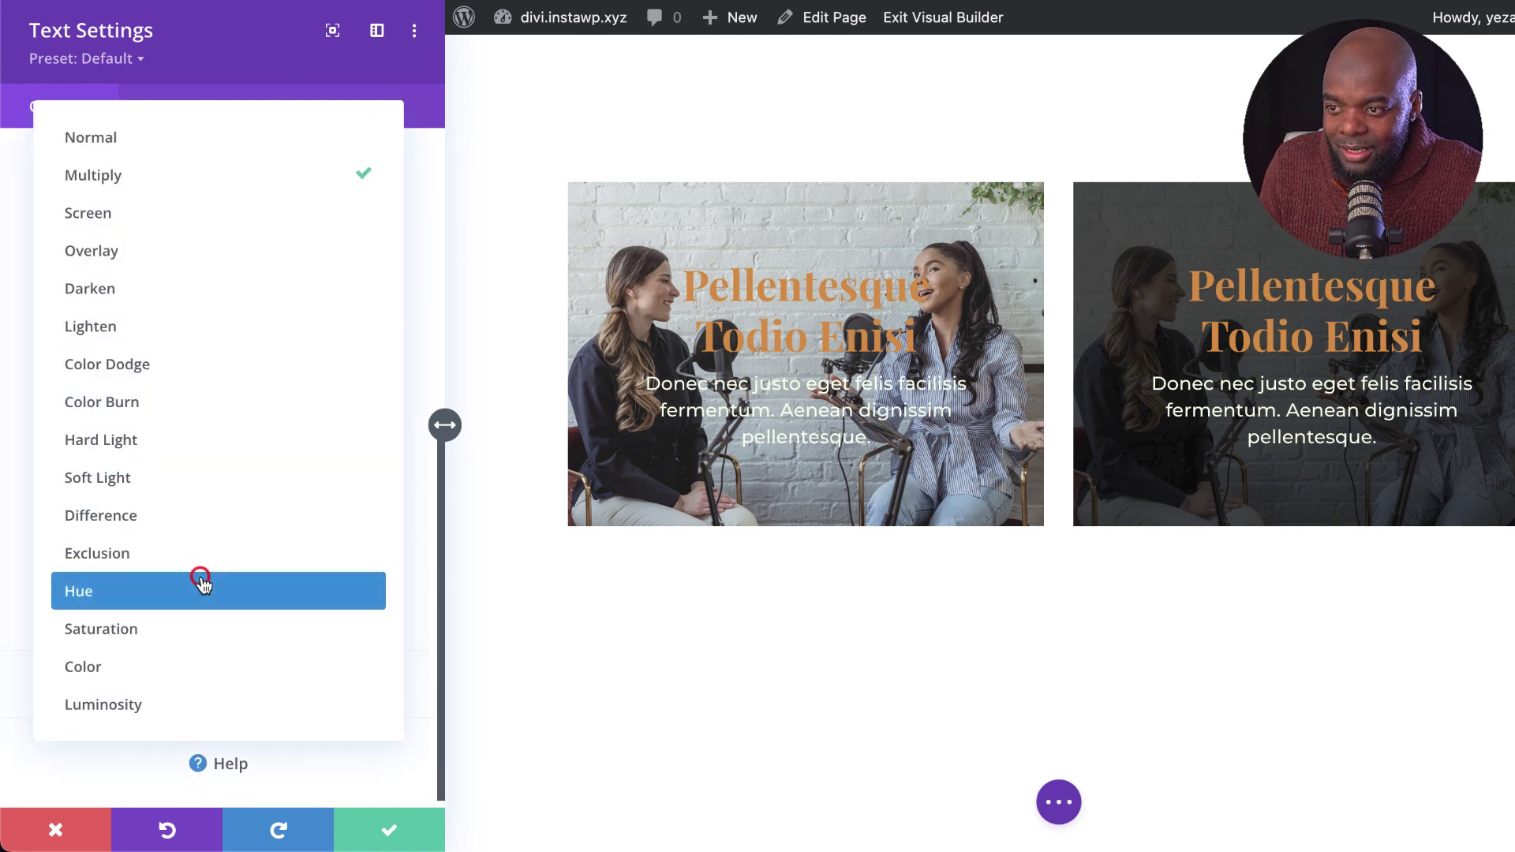
pyautogui.click(184, 330)
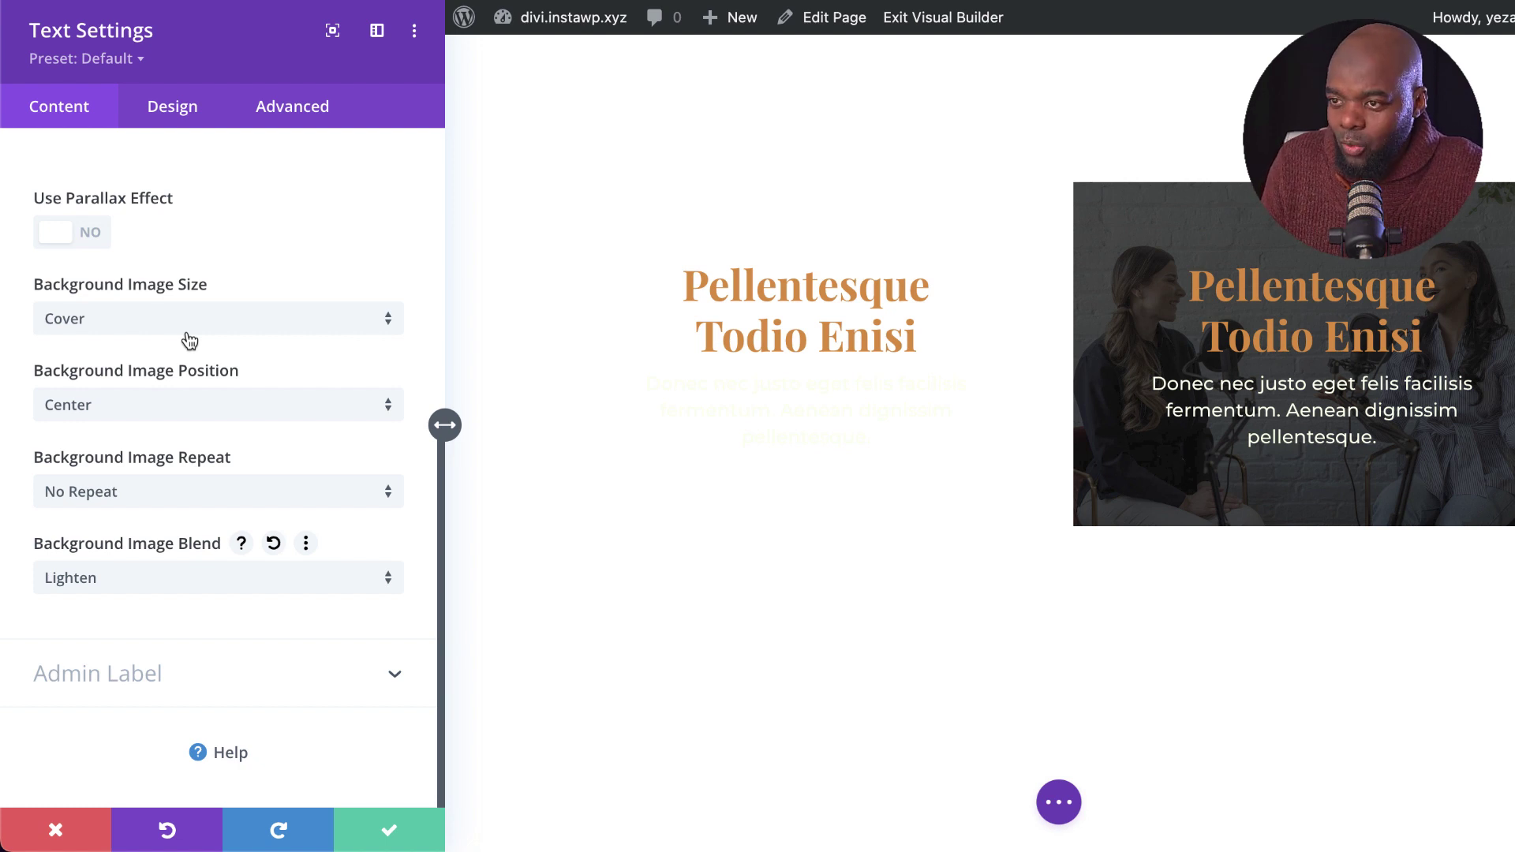
# Lower the white background colour's opacity to 0.78.
pyautogui.scroll(5, 198, 407)
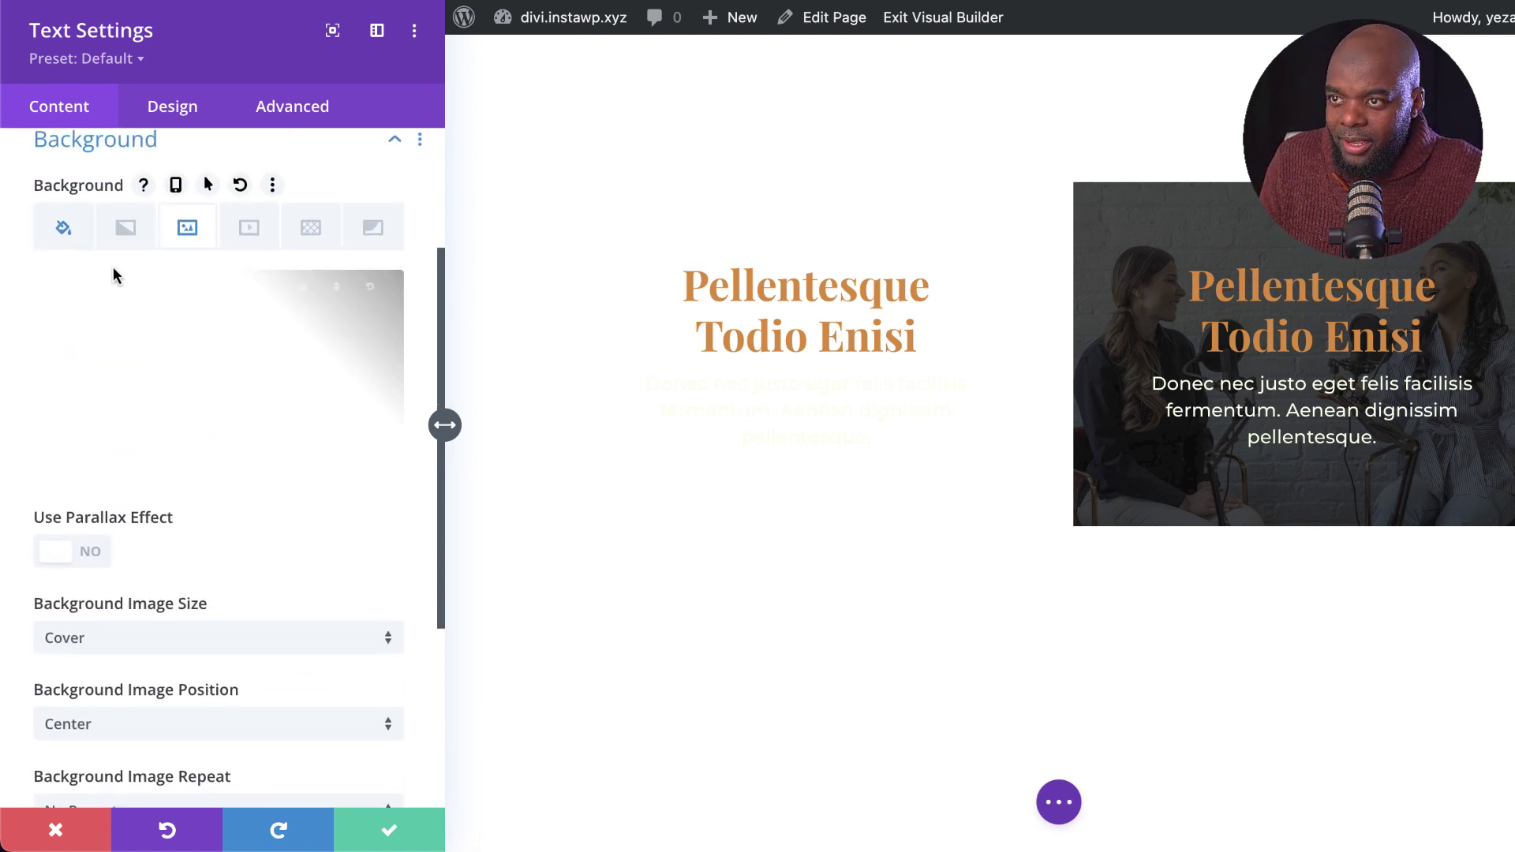
pyautogui.click(68, 230)
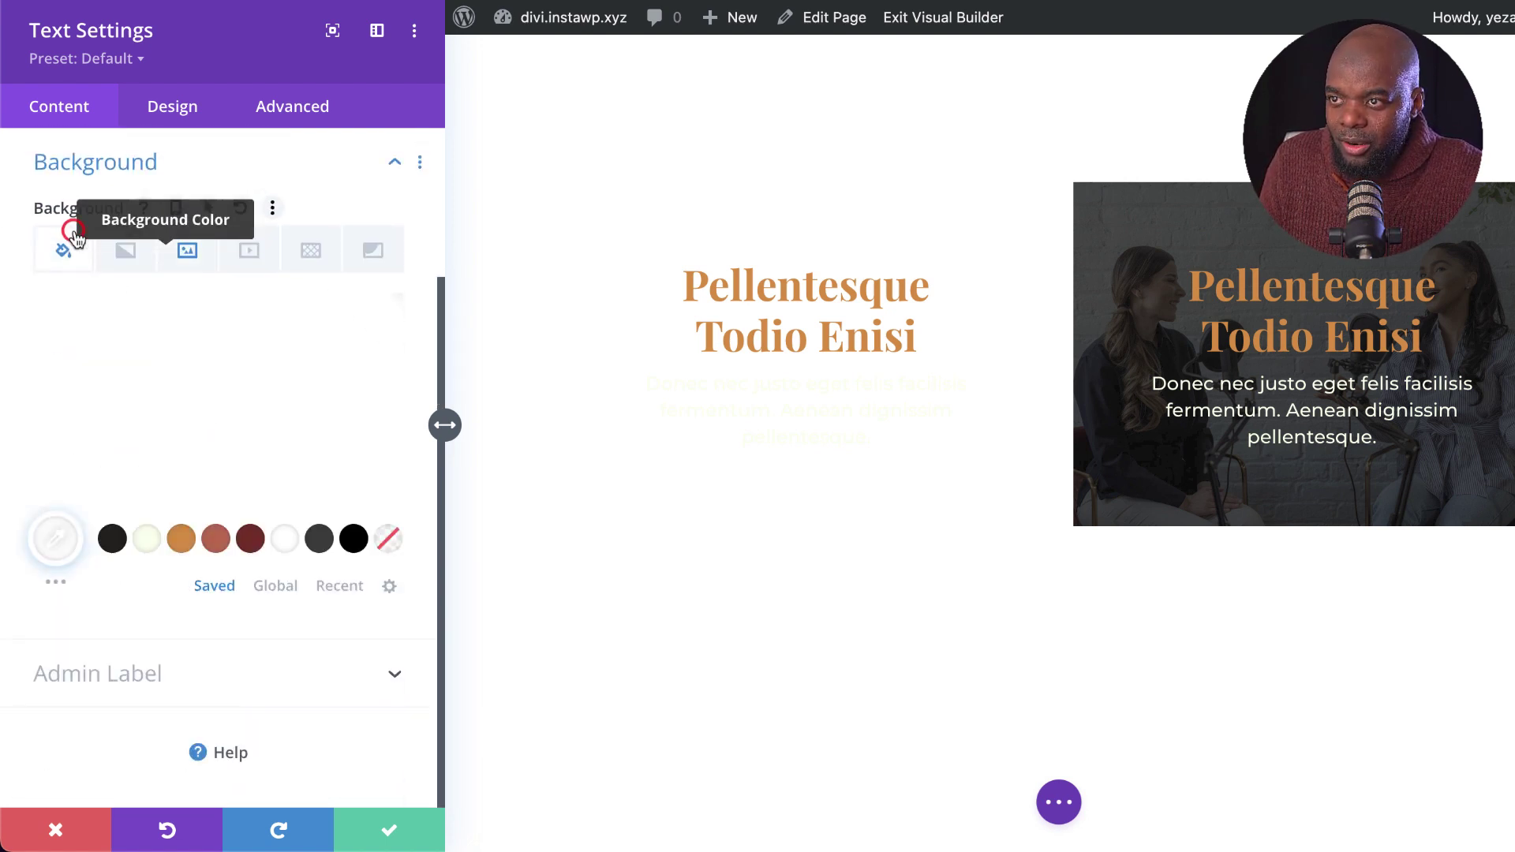
pyautogui.click(224, 392)
pyautogui.click(379, 333)
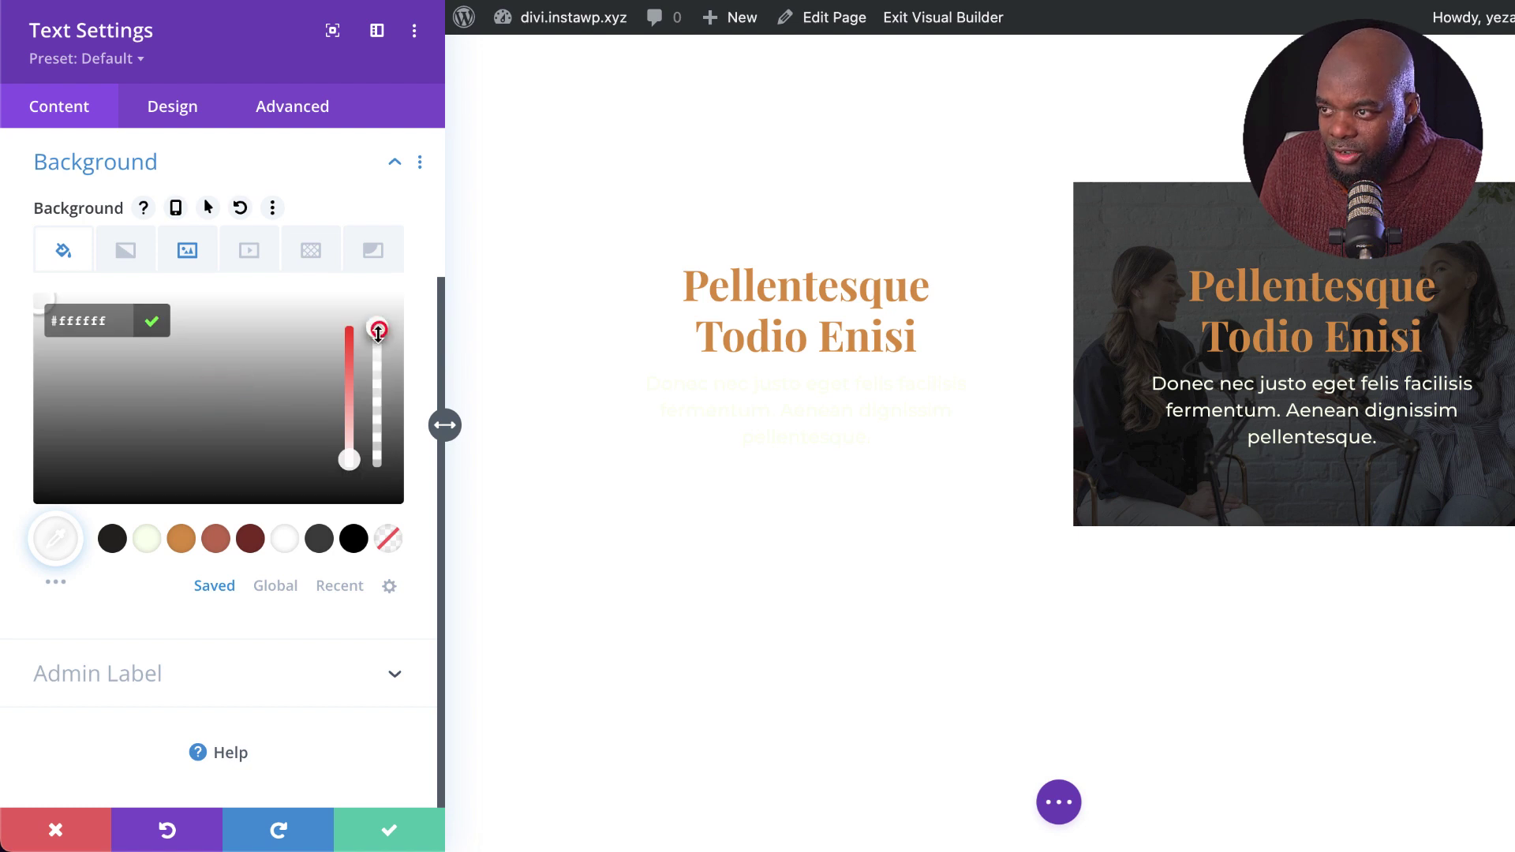
pyautogui.moveTo(379, 345); pyautogui.dragTo(380, 361)
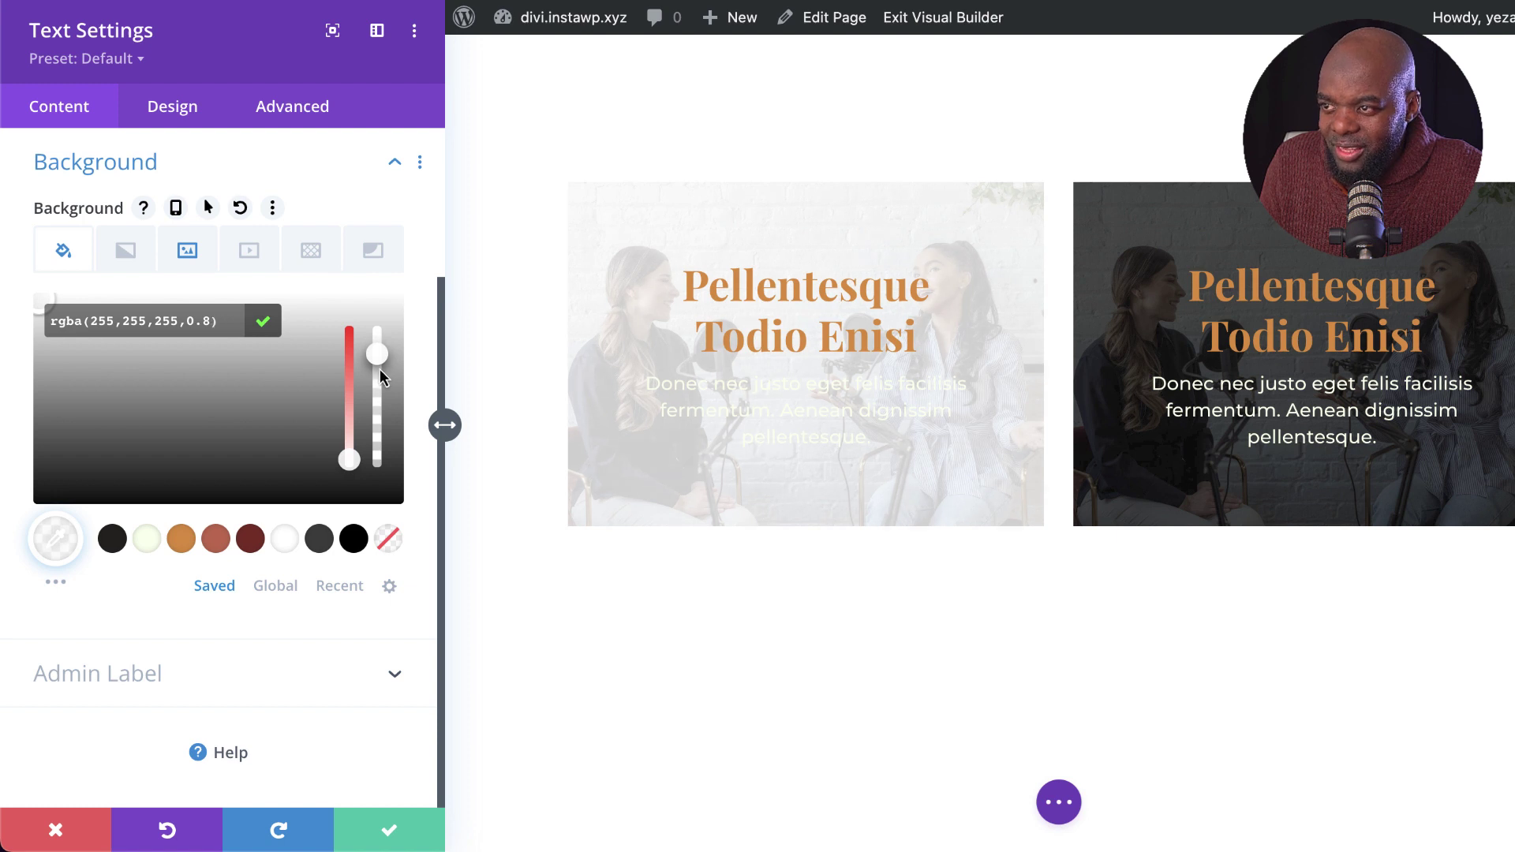
pyautogui.moveTo(381, 377); pyautogui.dragTo(381, 379)
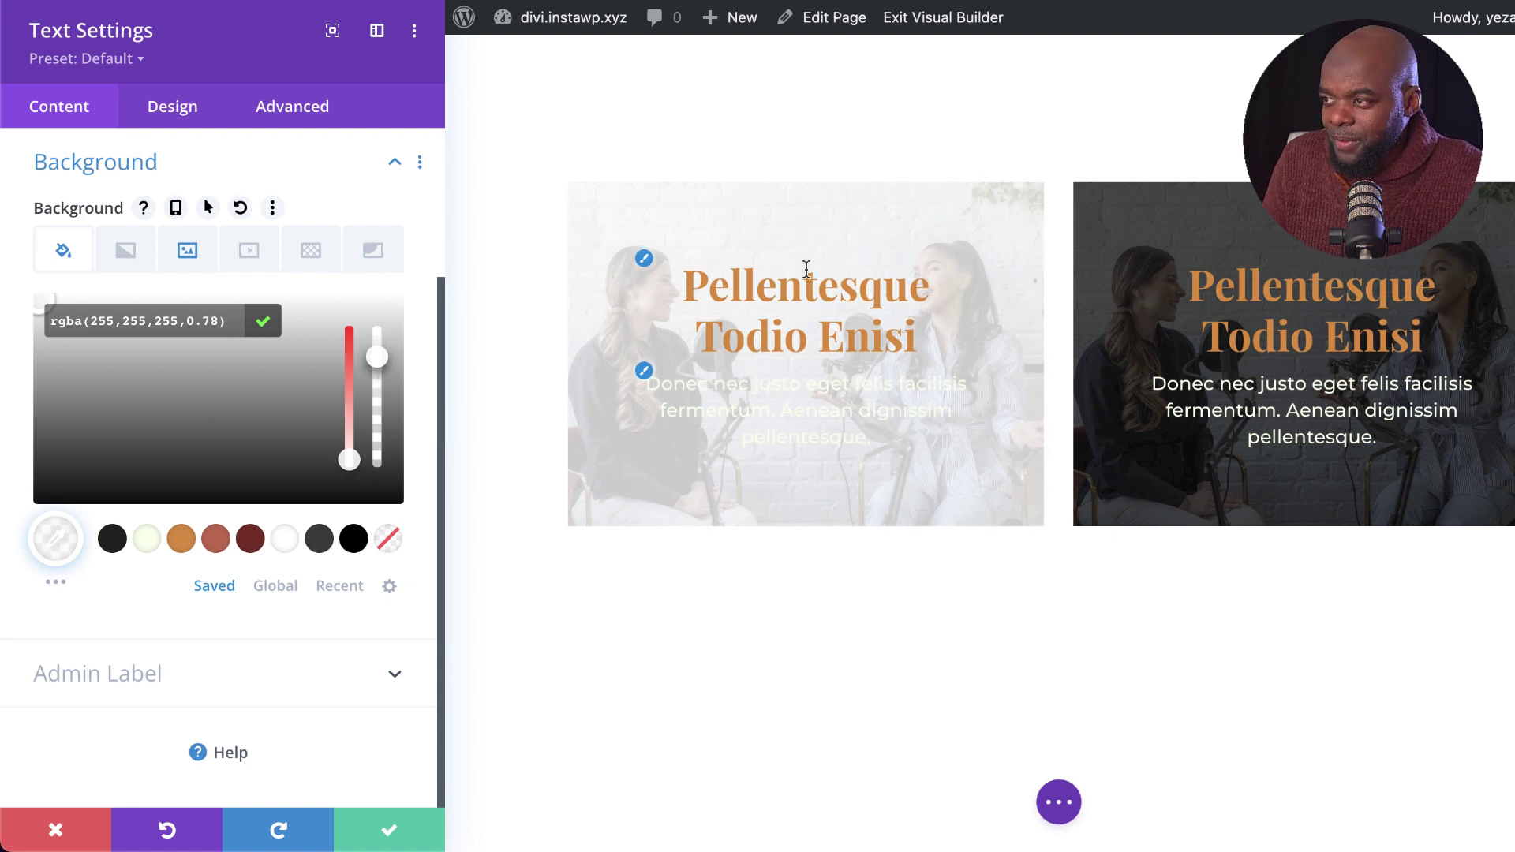
pyautogui.click(644, 258)
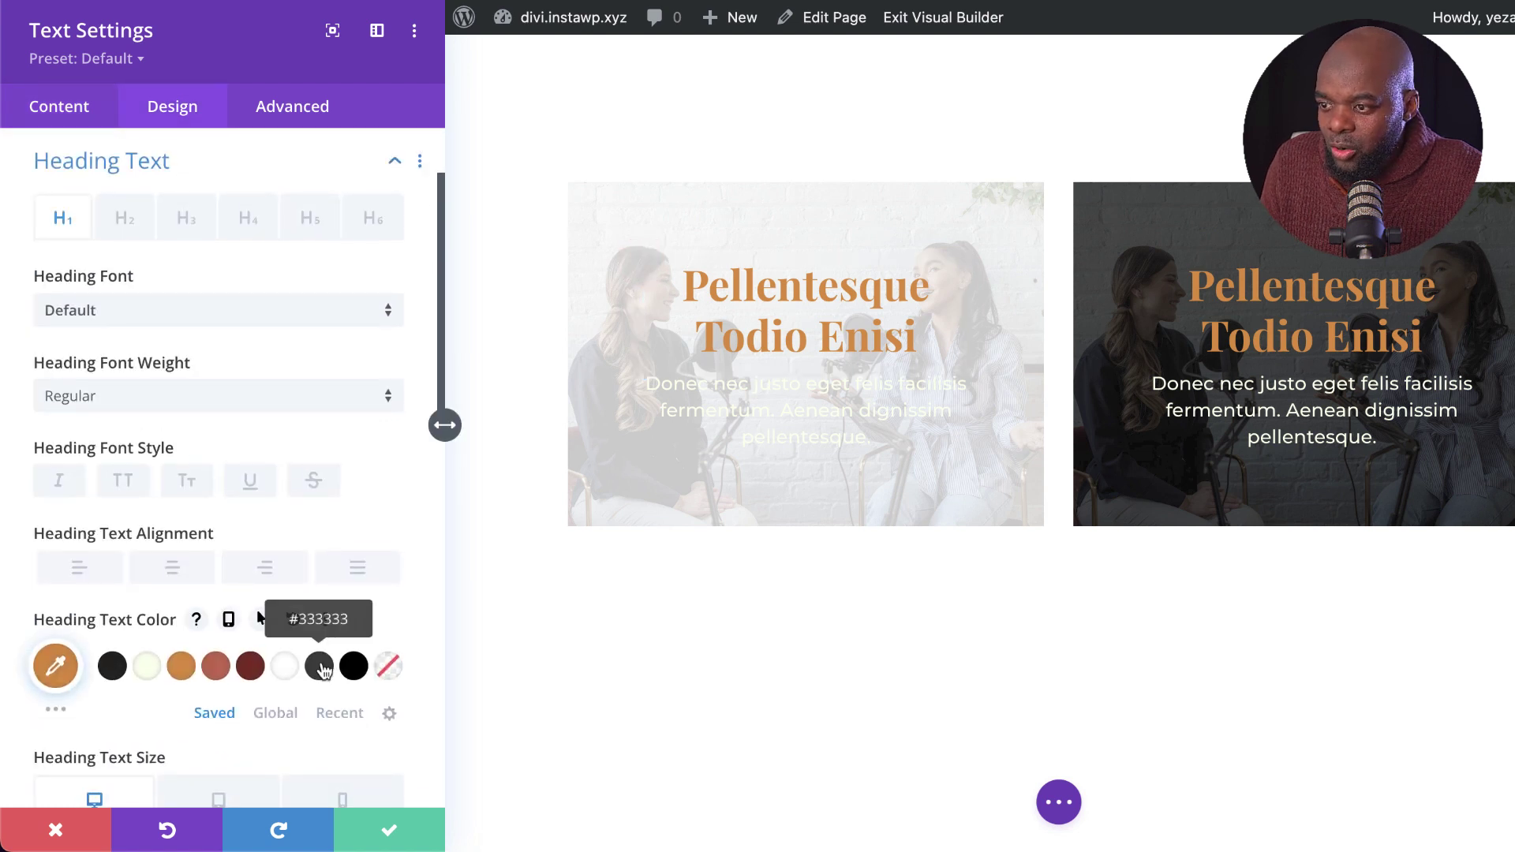
pyautogui.click(320, 667)
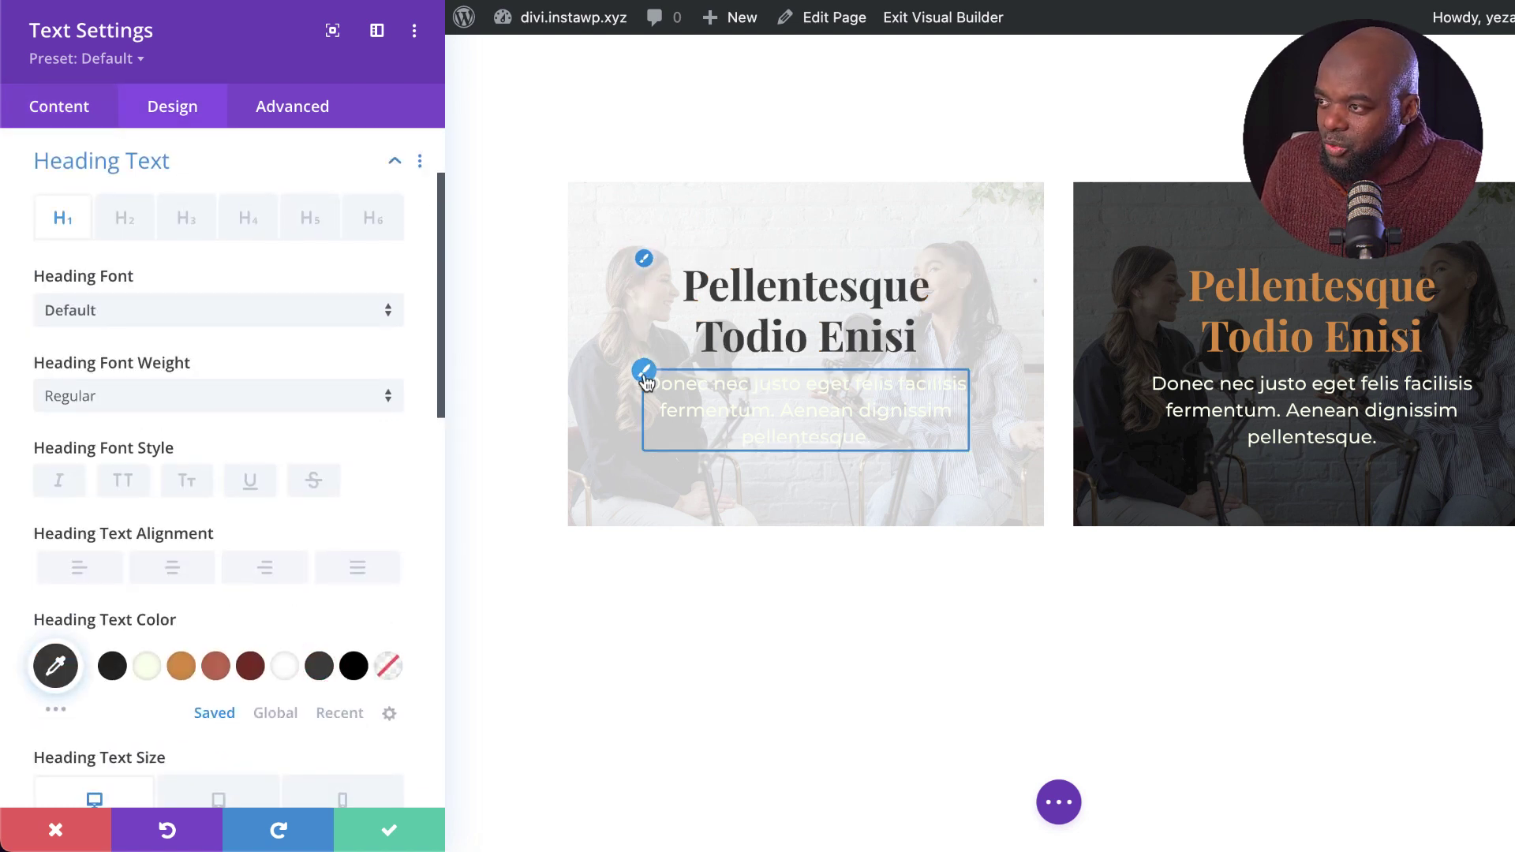
pyautogui.click(249, 668)
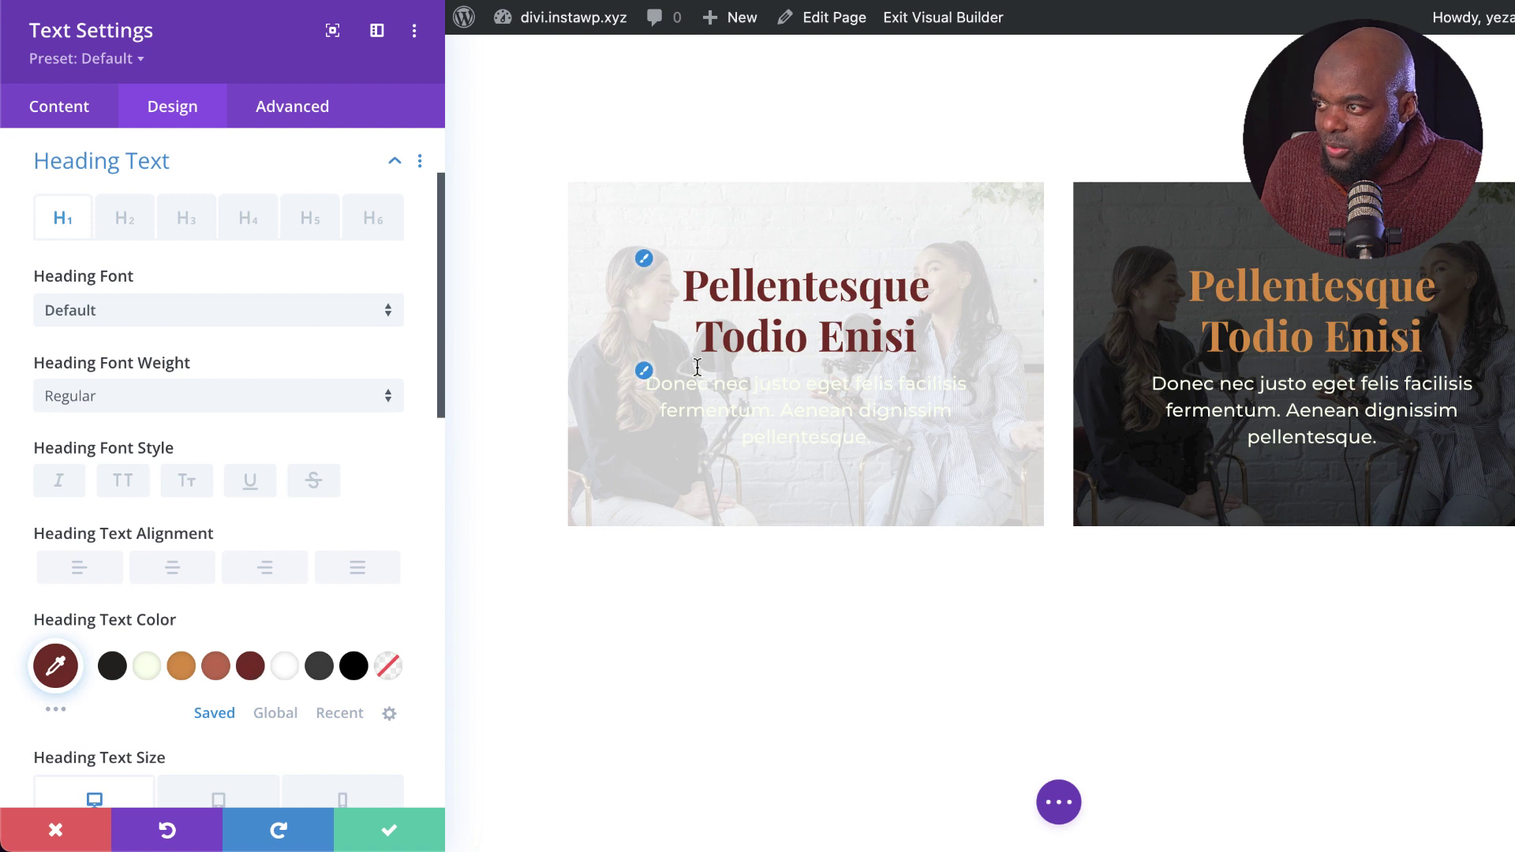
pyautogui.click(643, 371)
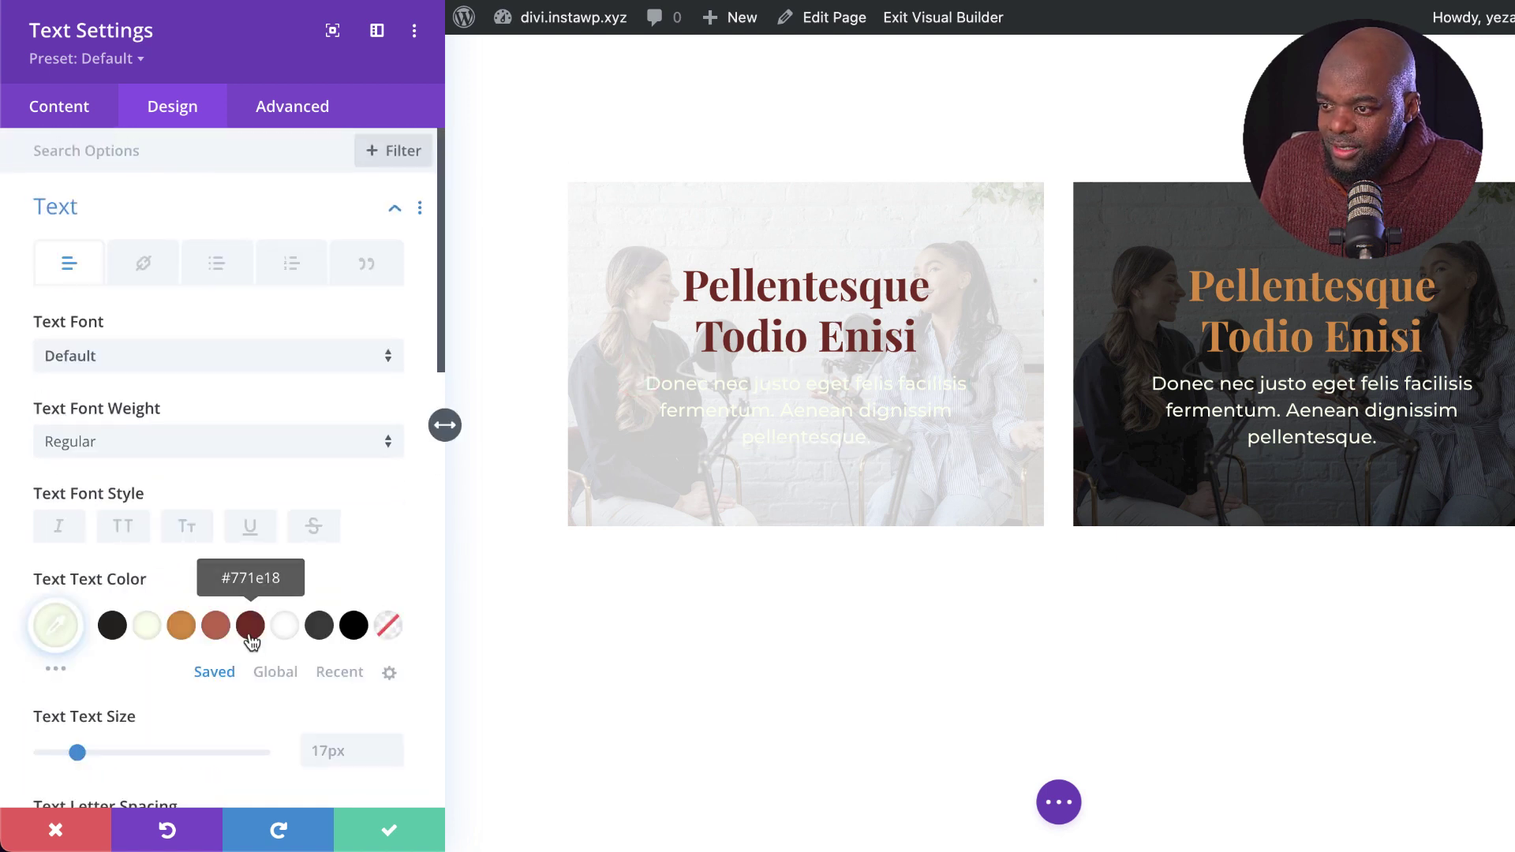
pyautogui.click(251, 625)
pyautogui.click(319, 624)
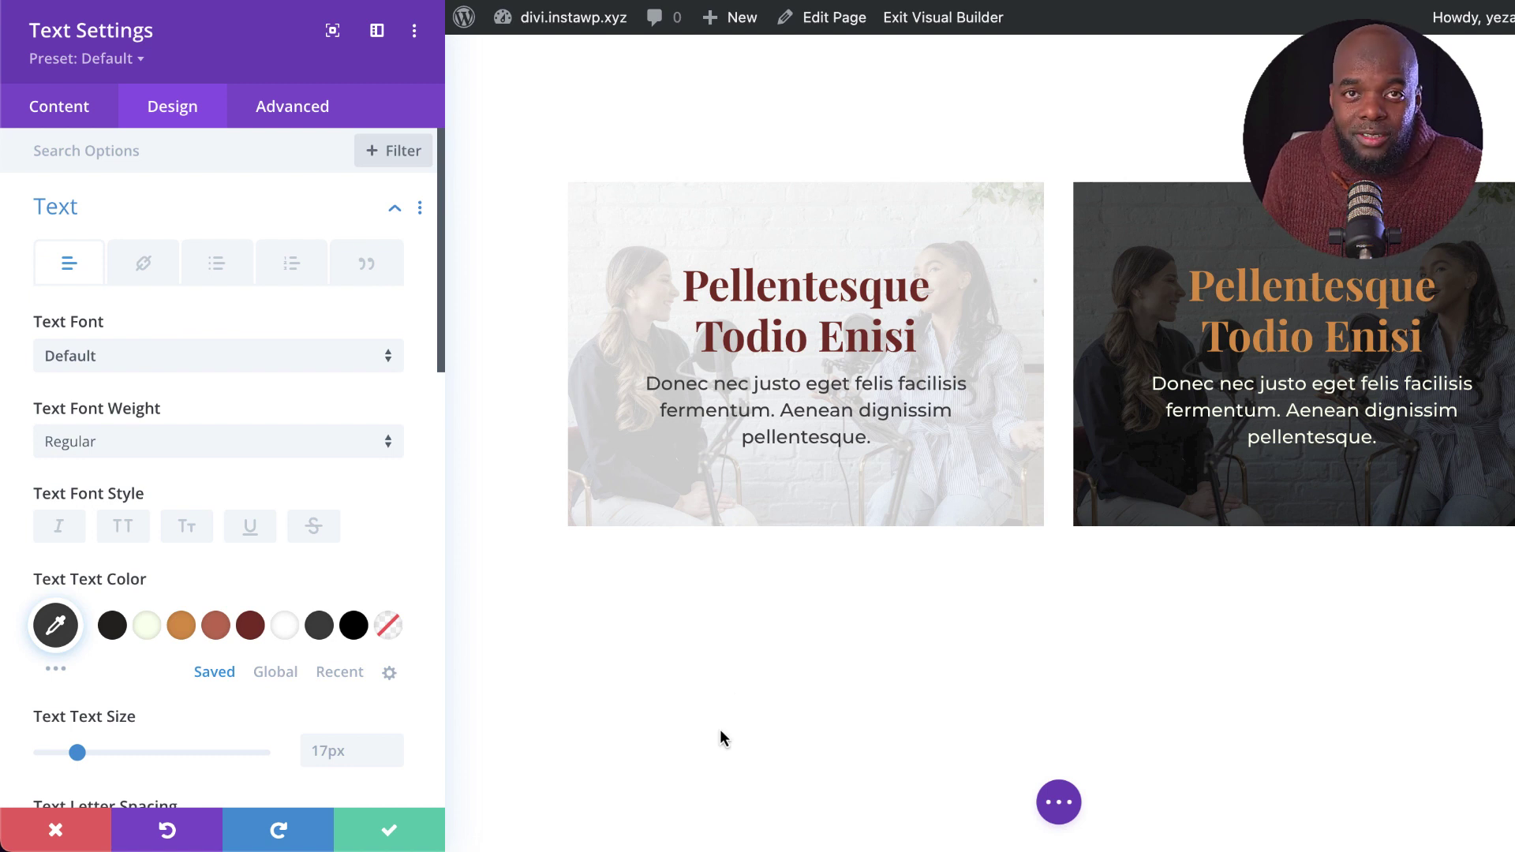
pyautogui.scroll(-6, 390, 530)
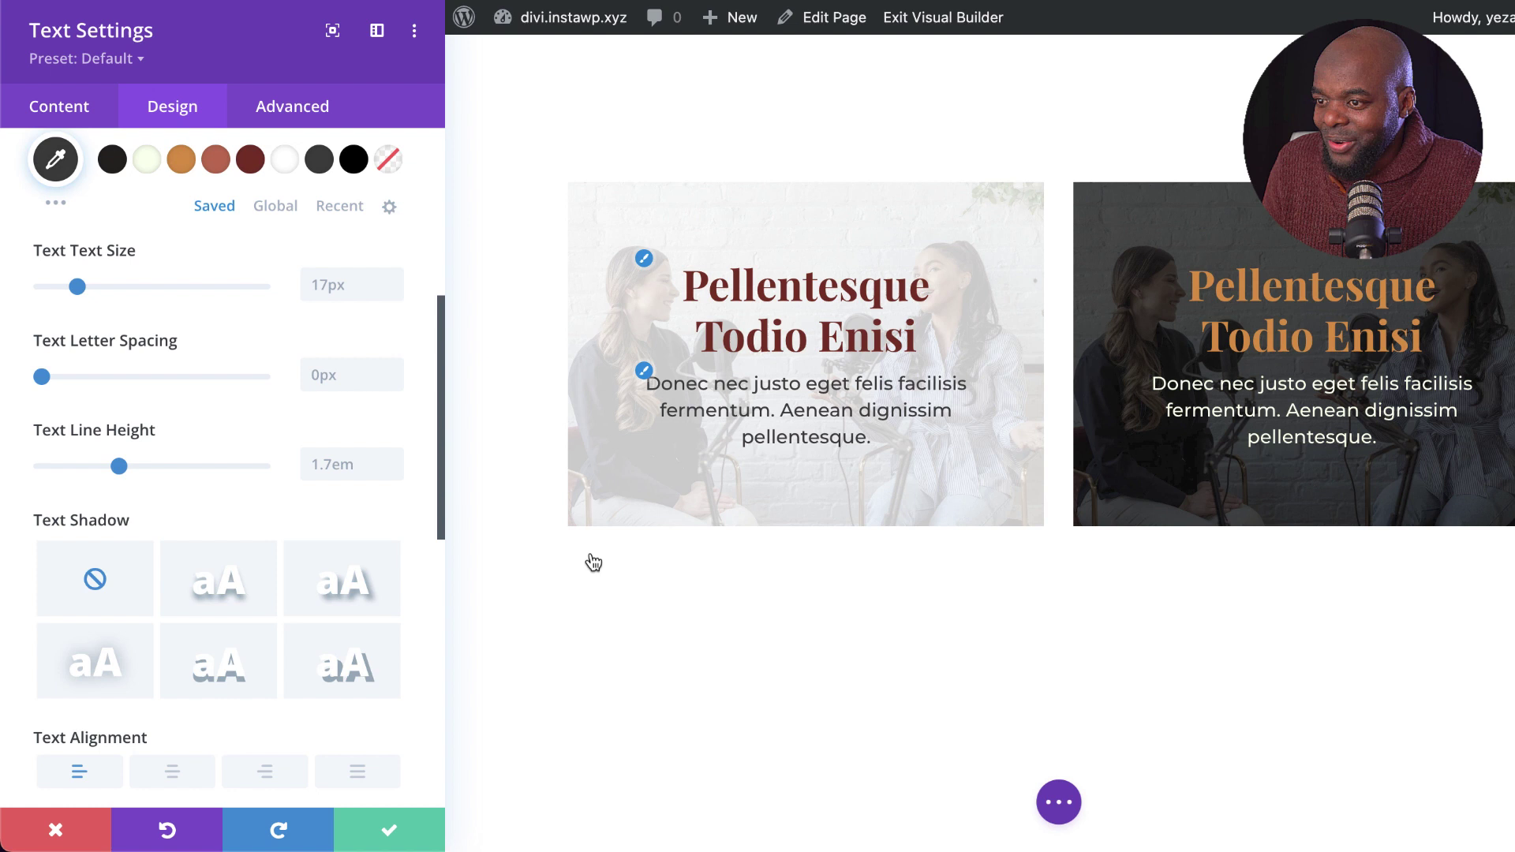
pyautogui.scroll(-10, 210, 642)
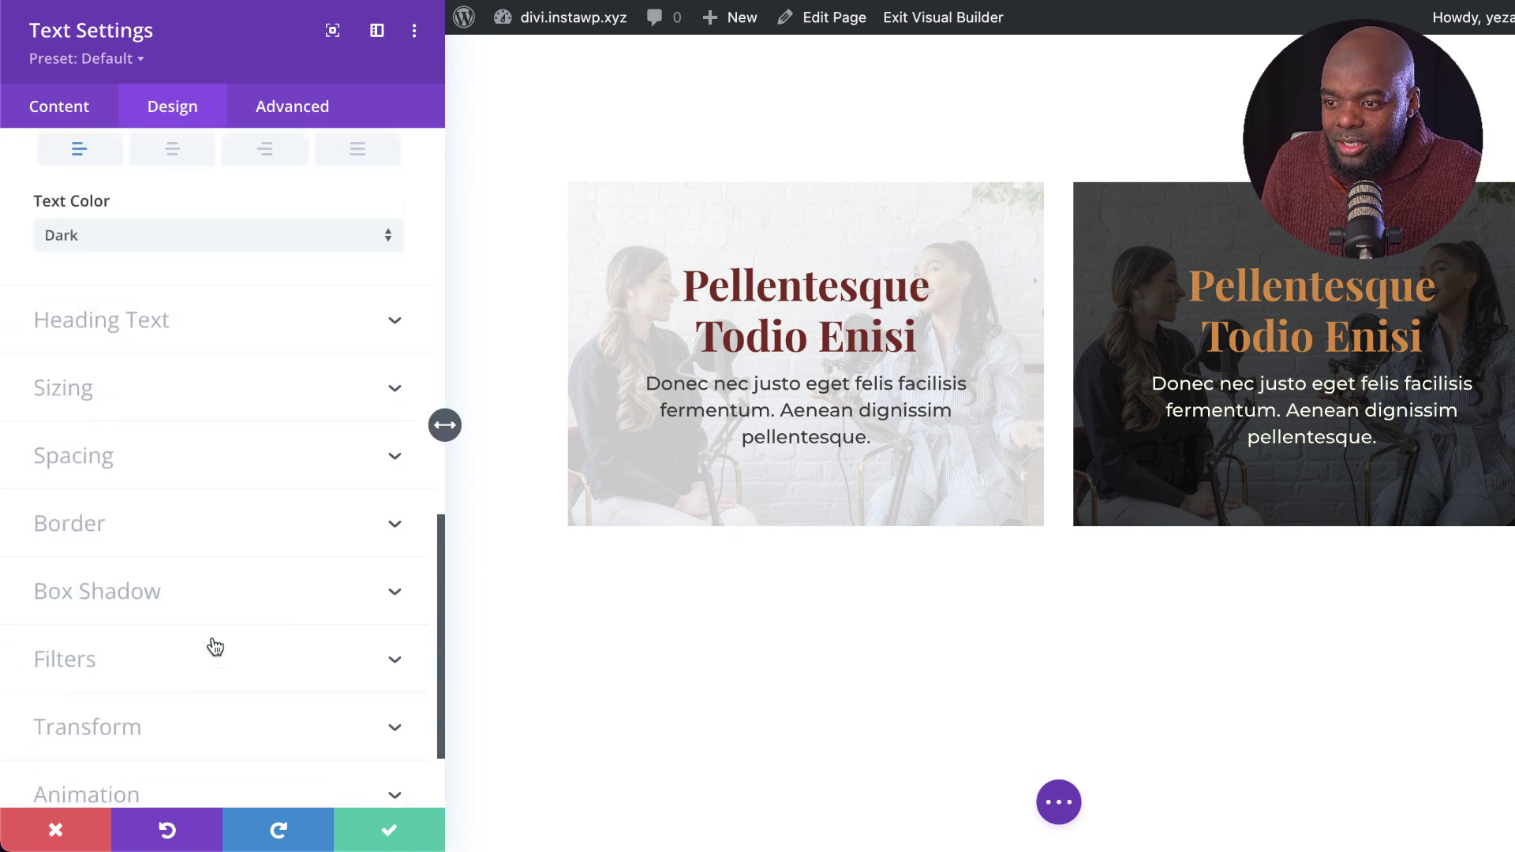
pyautogui.scroll(-2, 213, 644)
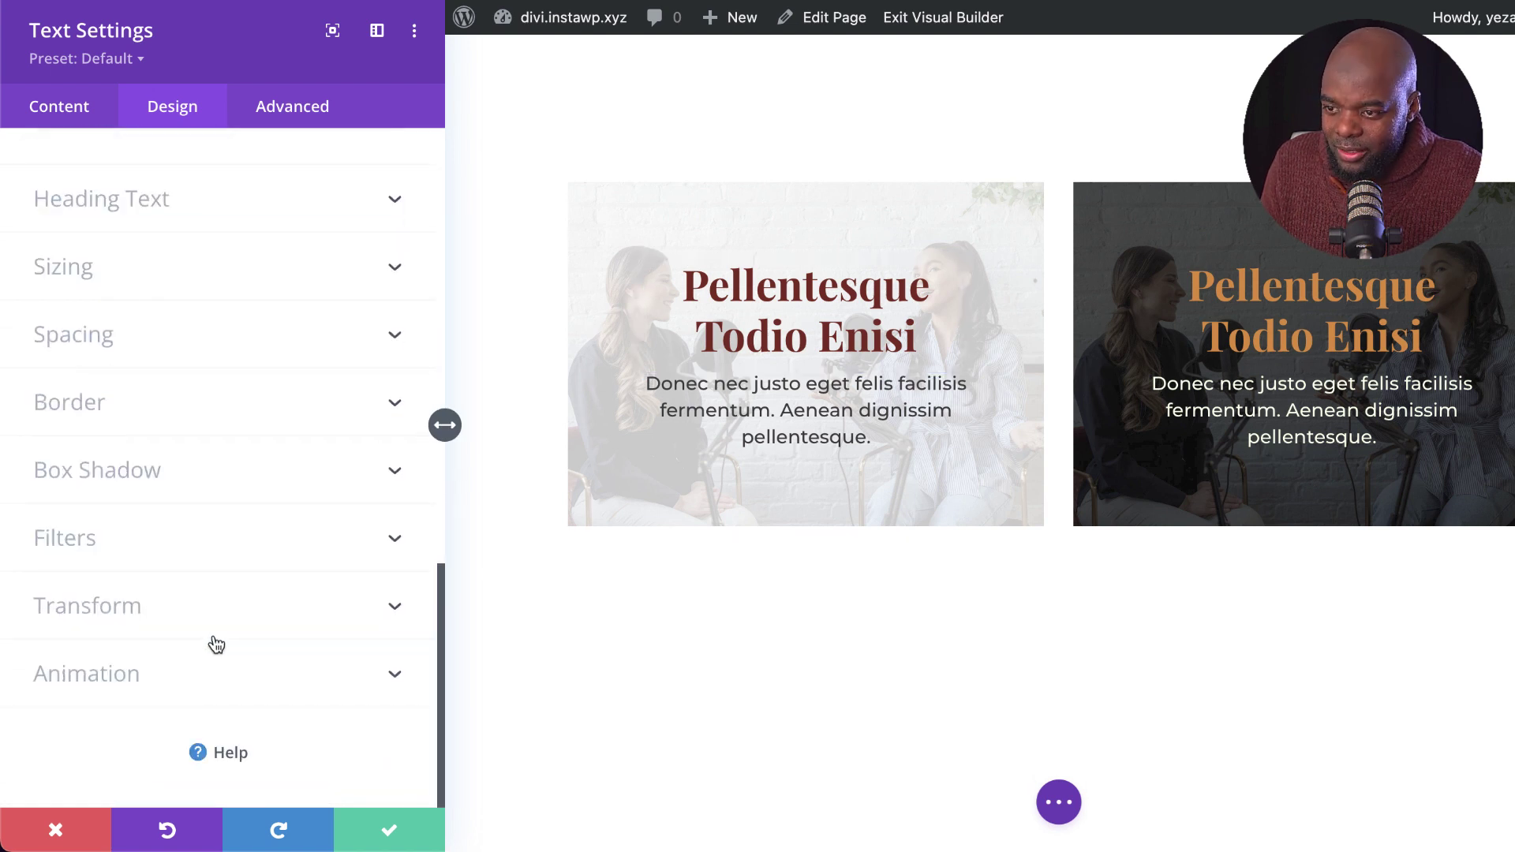
# Delete the left card's white background colour and add a default blue-to-green linear gradient.
pyautogui.click(71, 113)
pyautogui.click(129, 342)
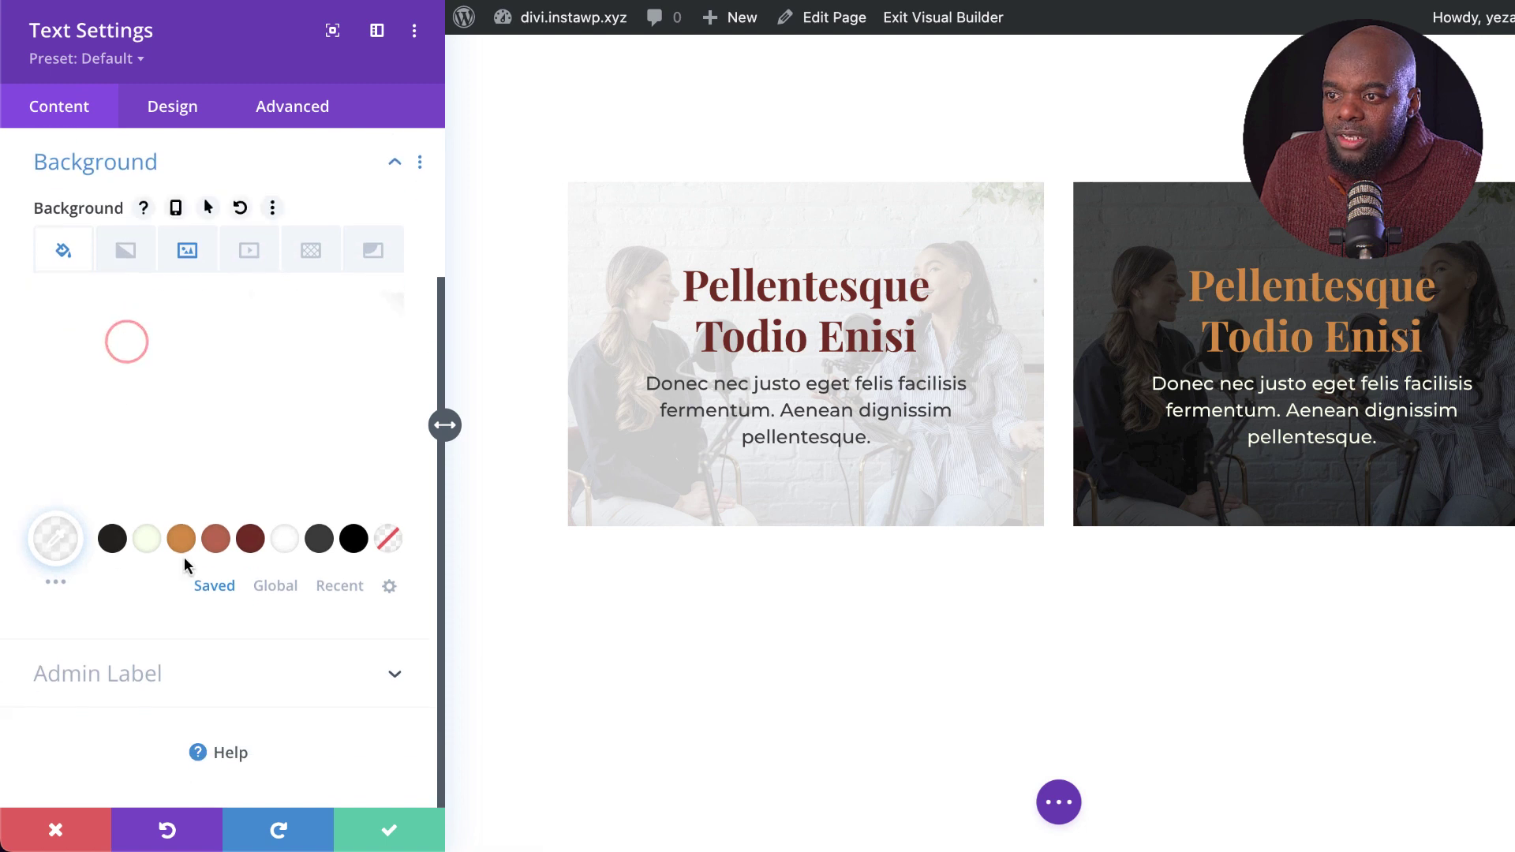
pyautogui.moveTo(187, 352)
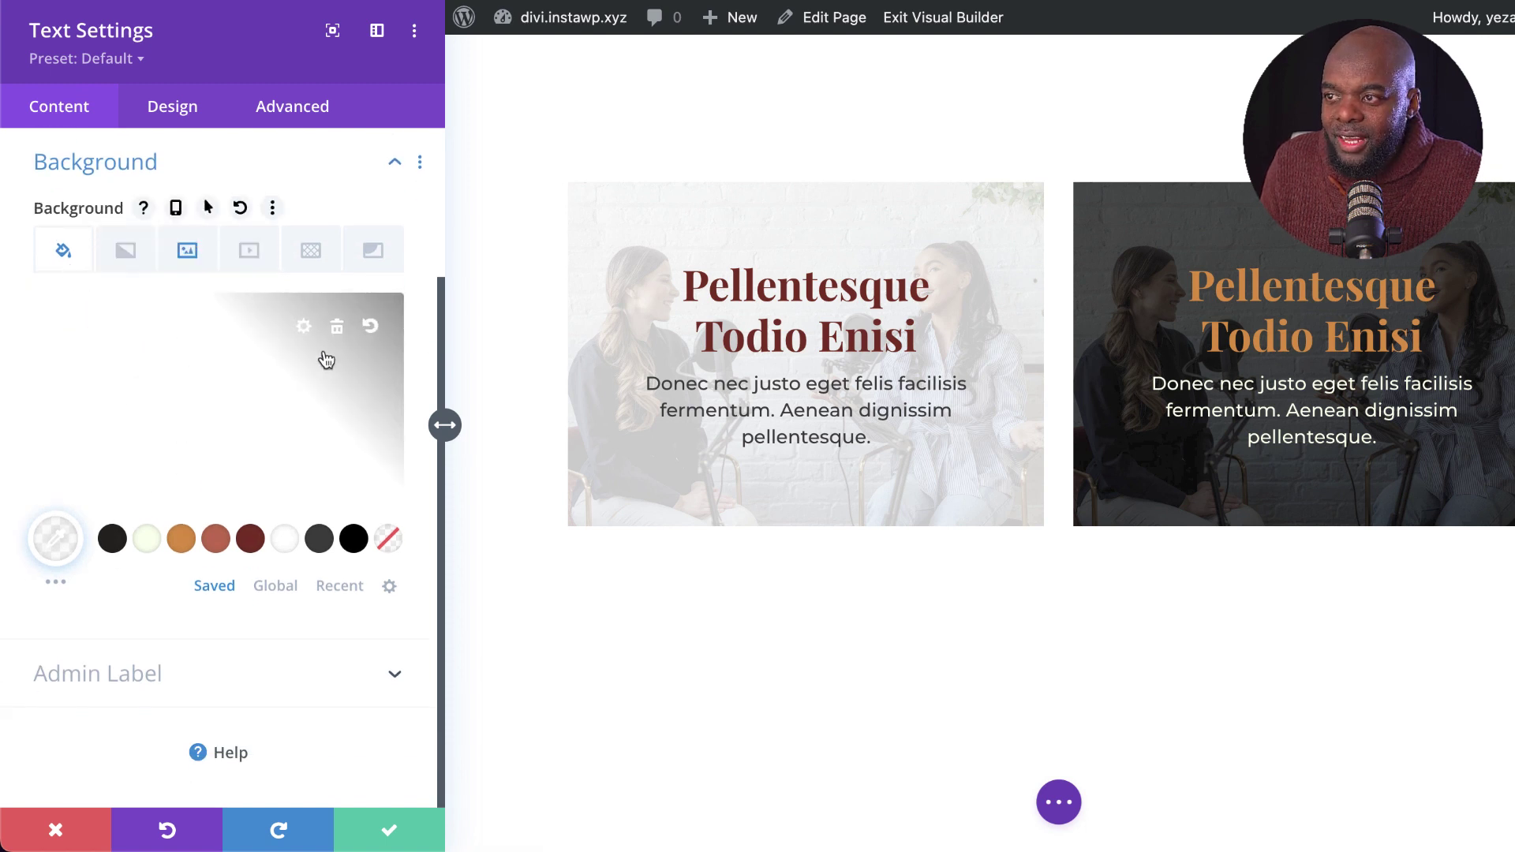
pyautogui.click(337, 330)
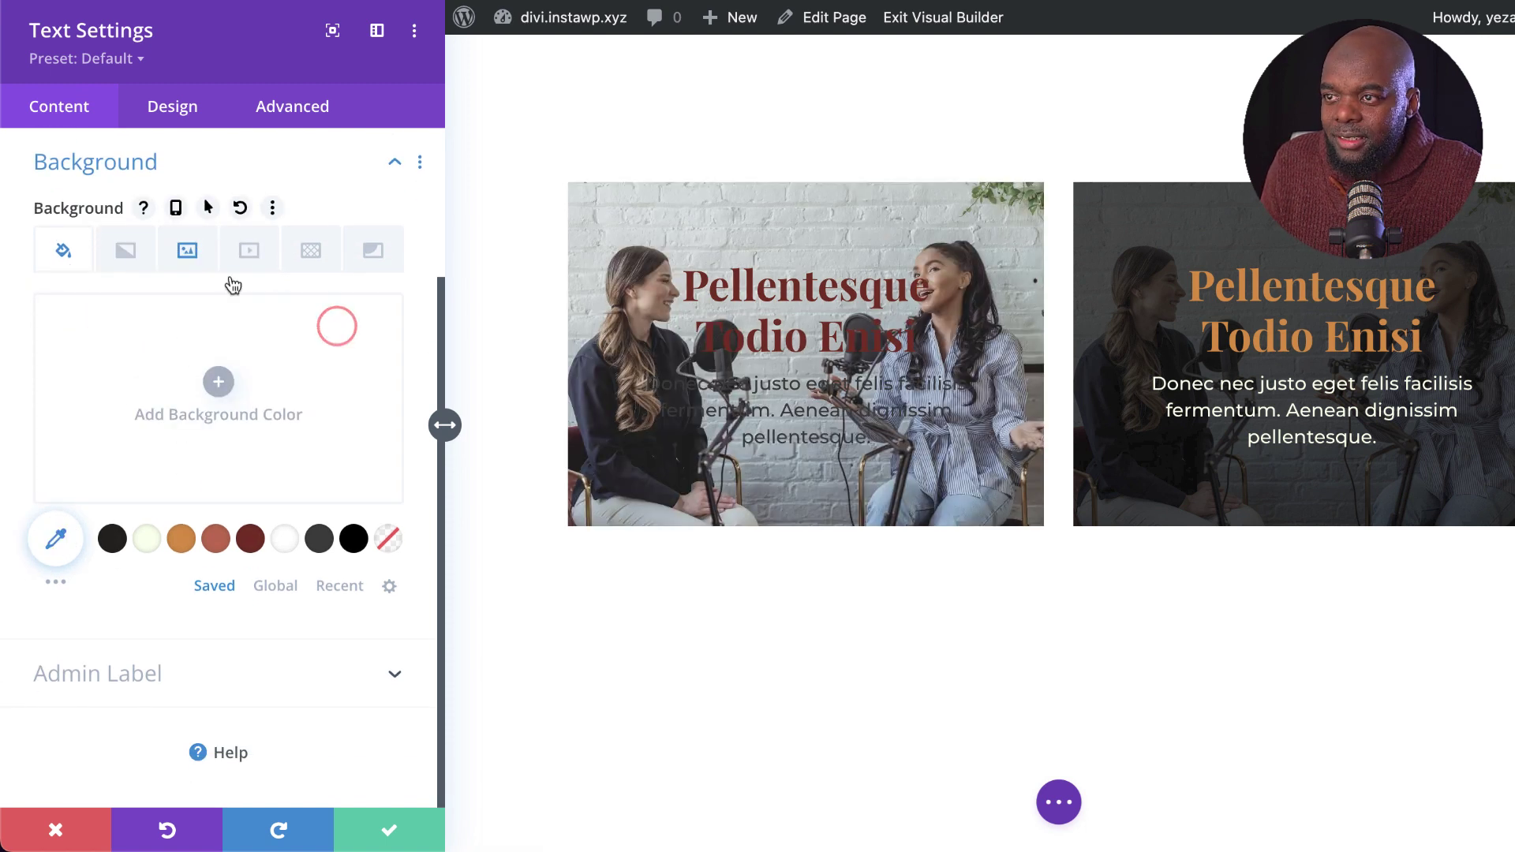
pyautogui.click(129, 254)
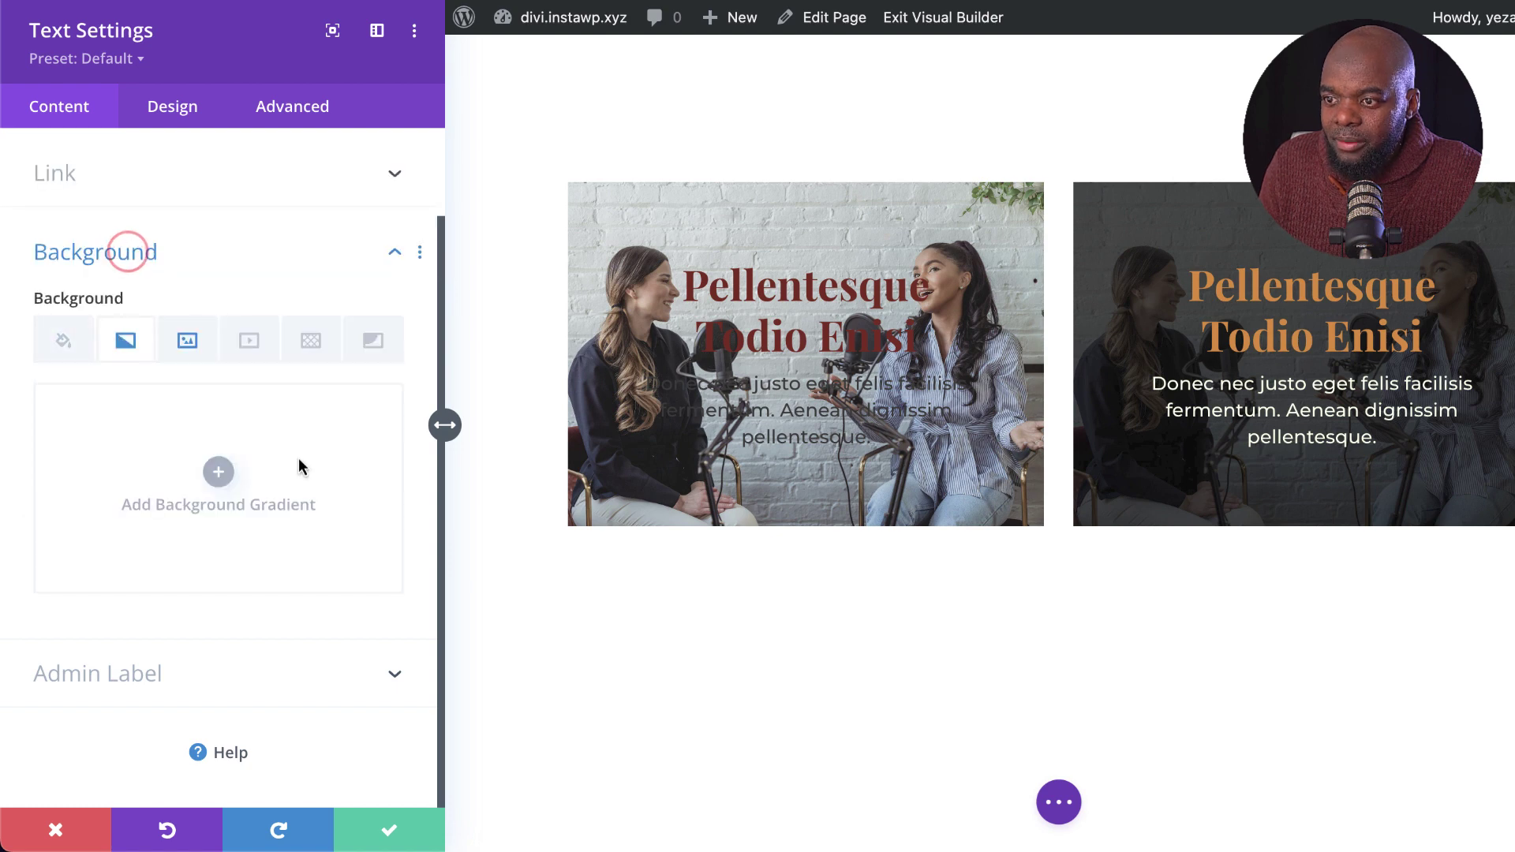
pyautogui.click(219, 472)
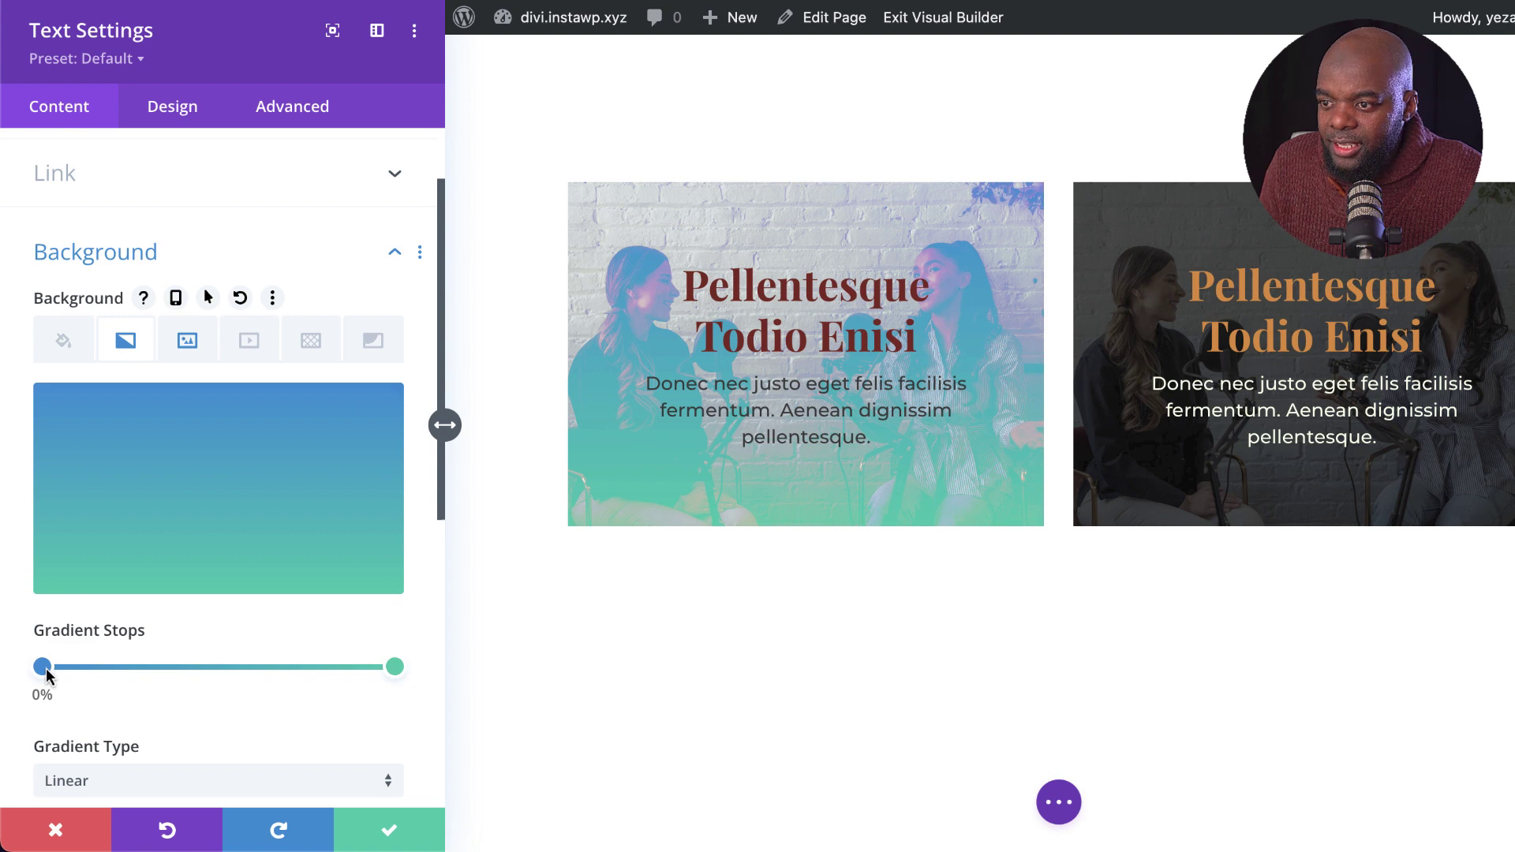
# Set the left card's Background Image Blend back to Normal.
pyautogui.click(187, 341)
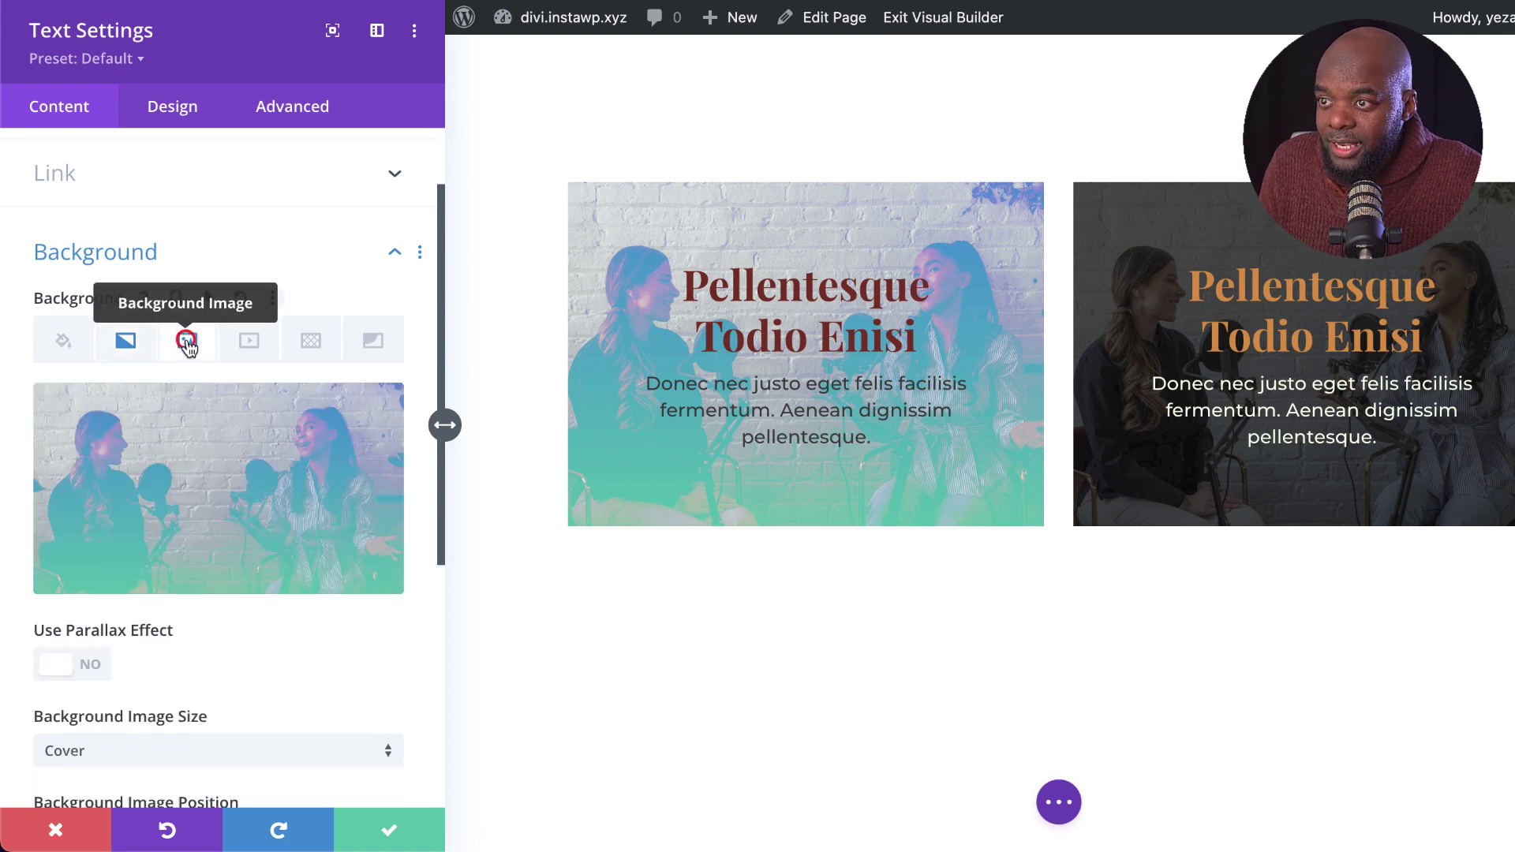
pyautogui.scroll(-10, 230, 660)
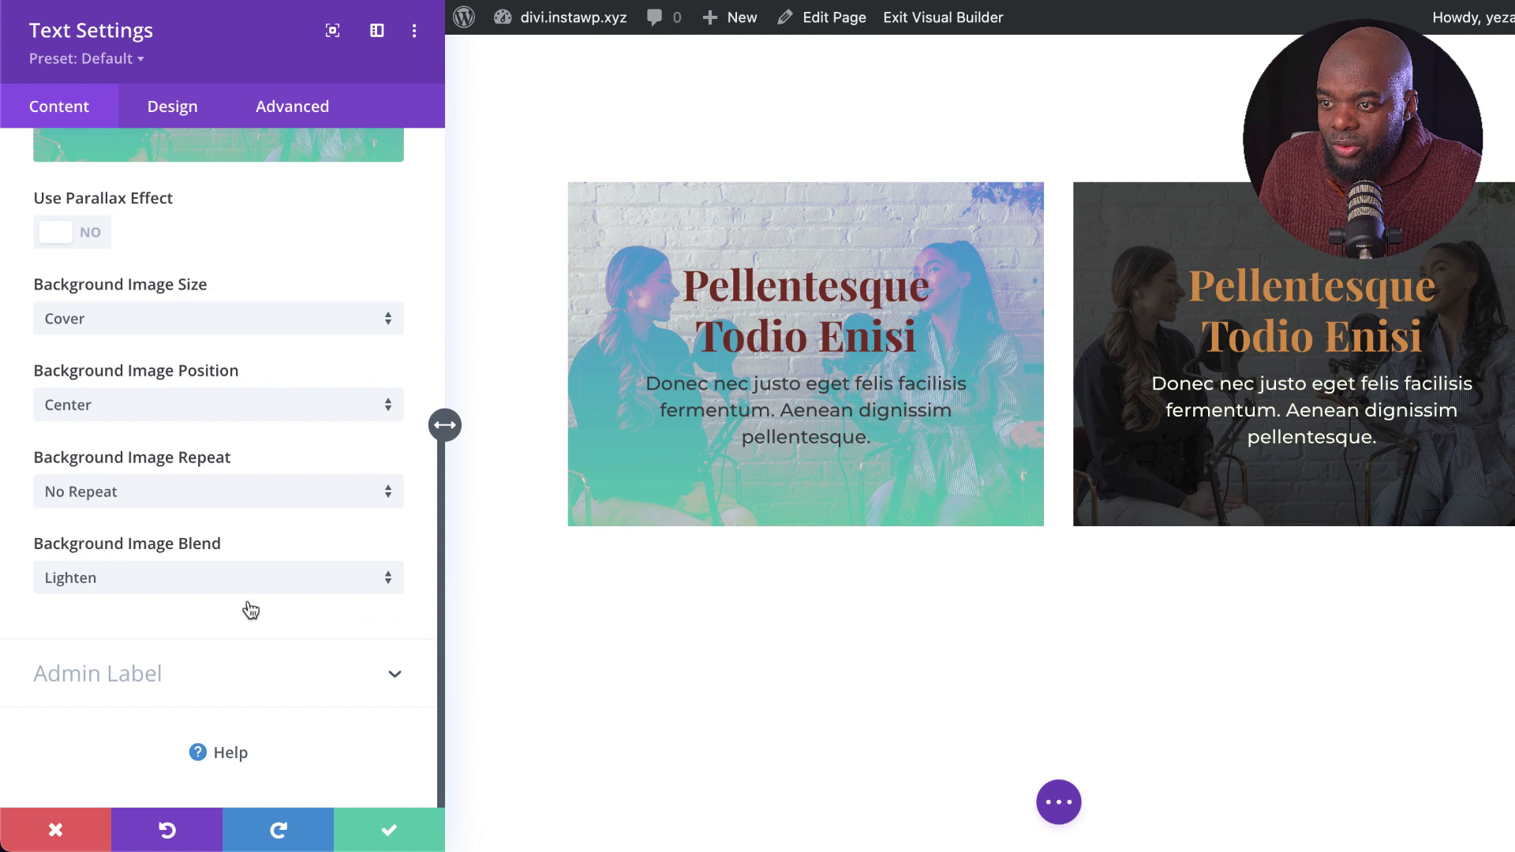
pyautogui.click(244, 579)
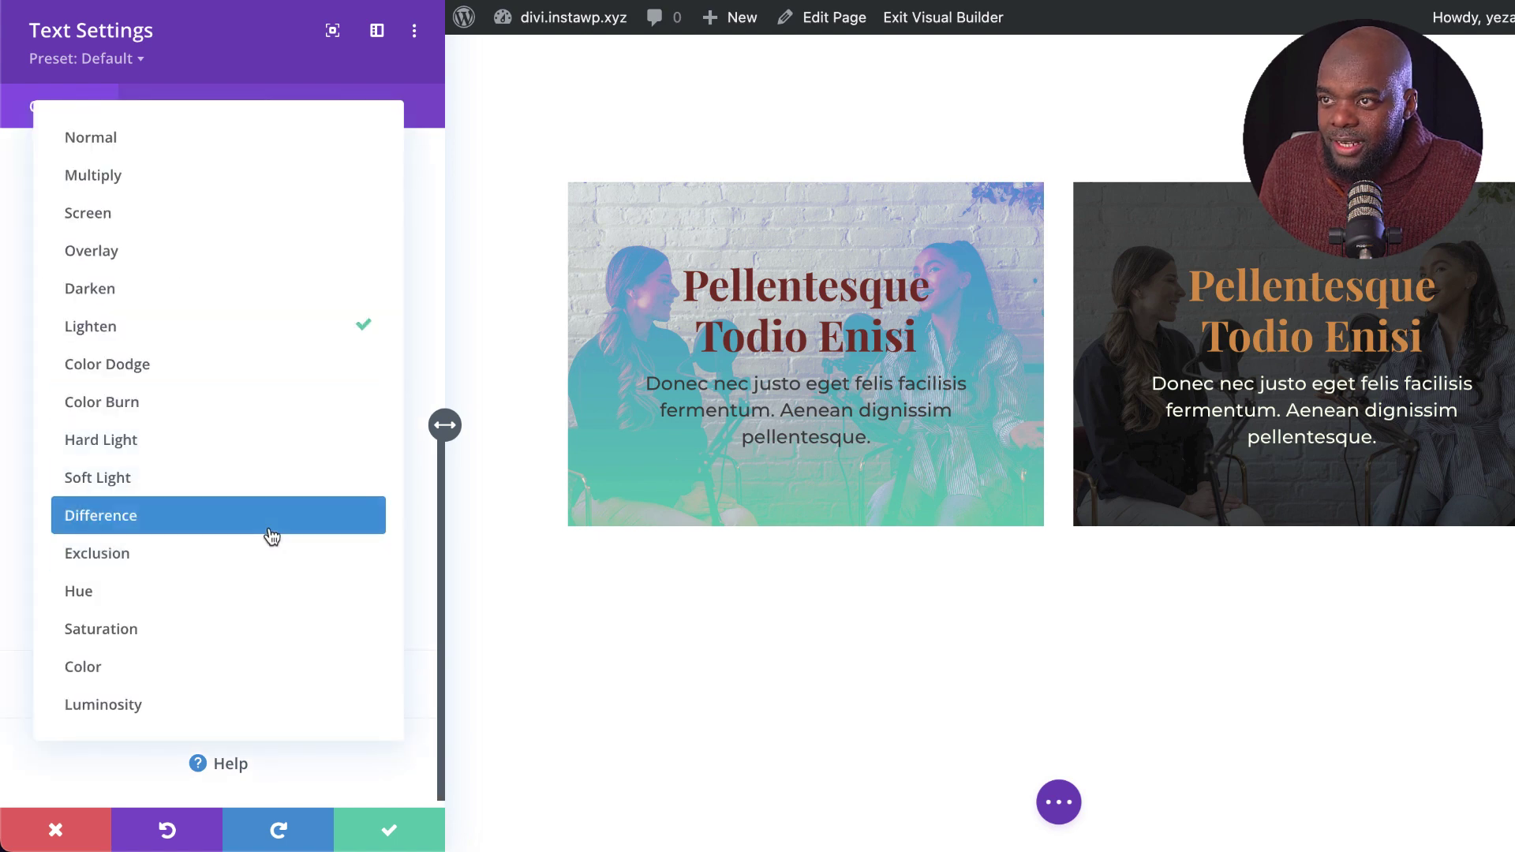
pyautogui.click(209, 145)
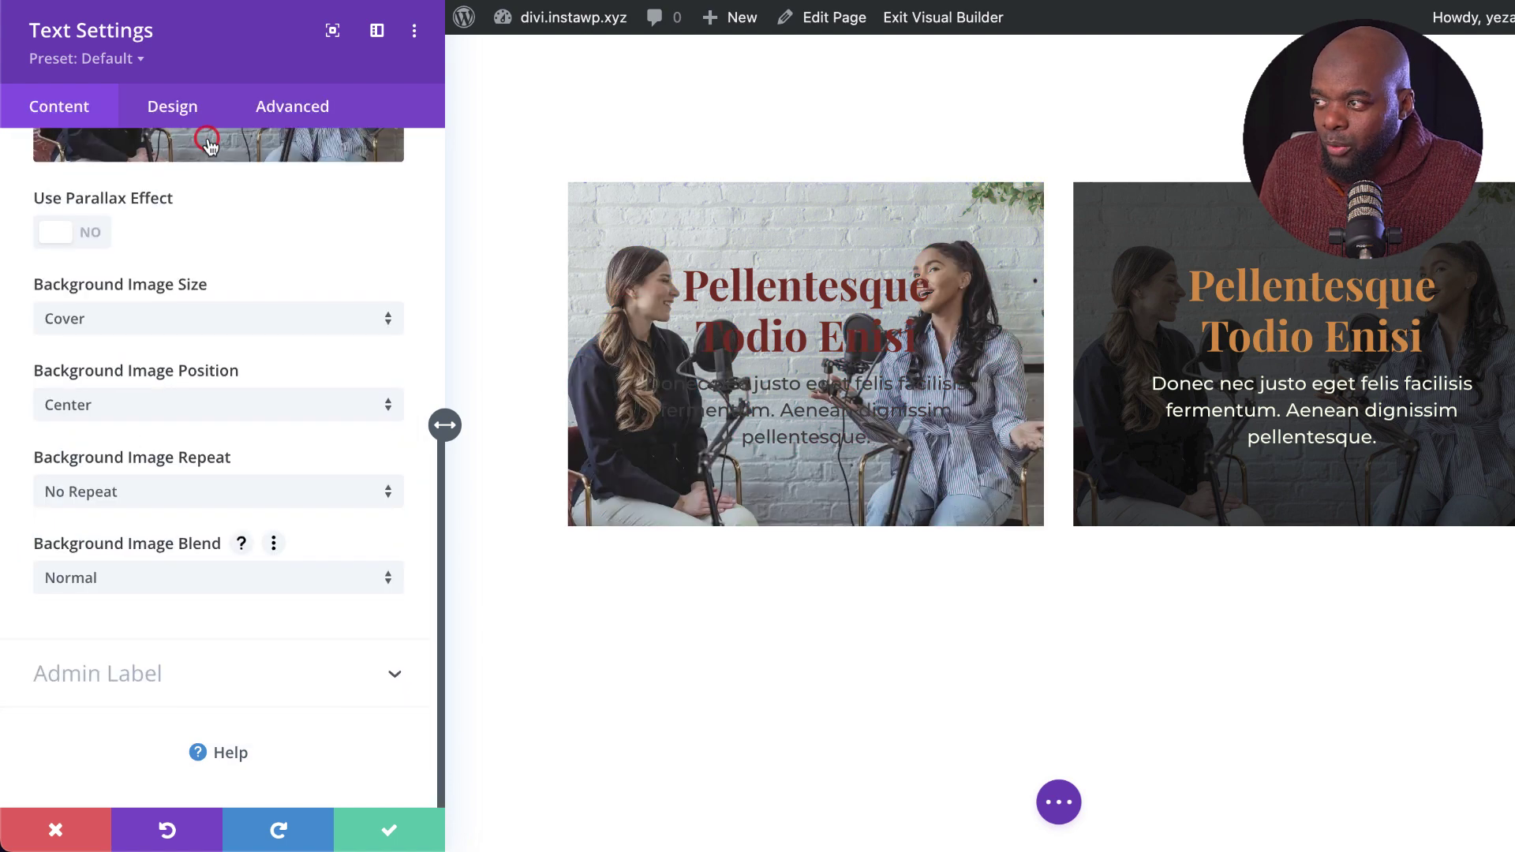
pyautogui.scroll(10, 345, 524)
# Turn on Place Gradient Above Background Image for the left card.
pyautogui.click(134, 444)
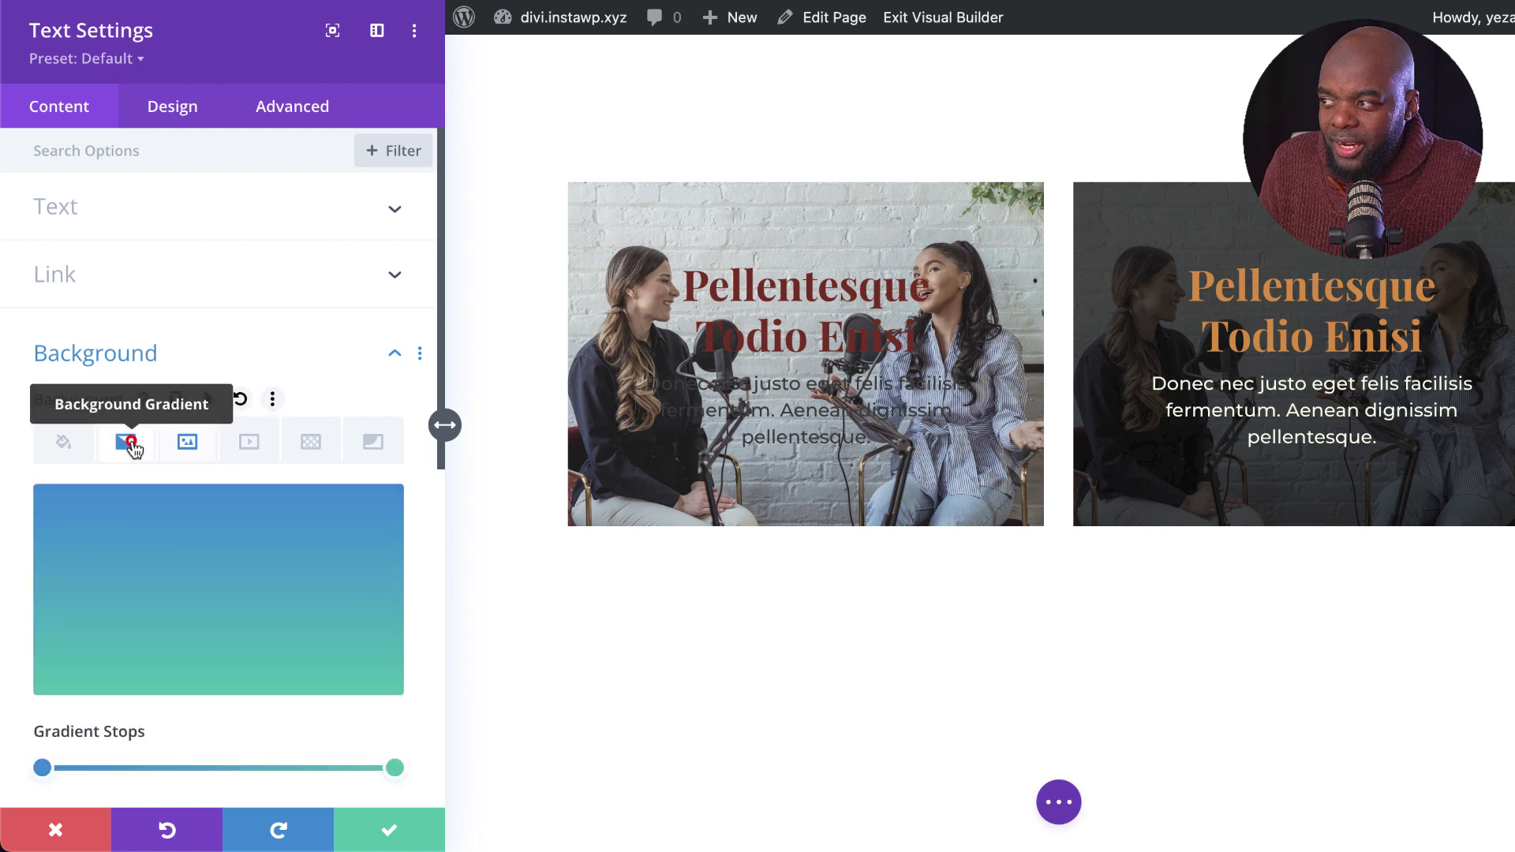
pyautogui.scroll(-8, 264, 673)
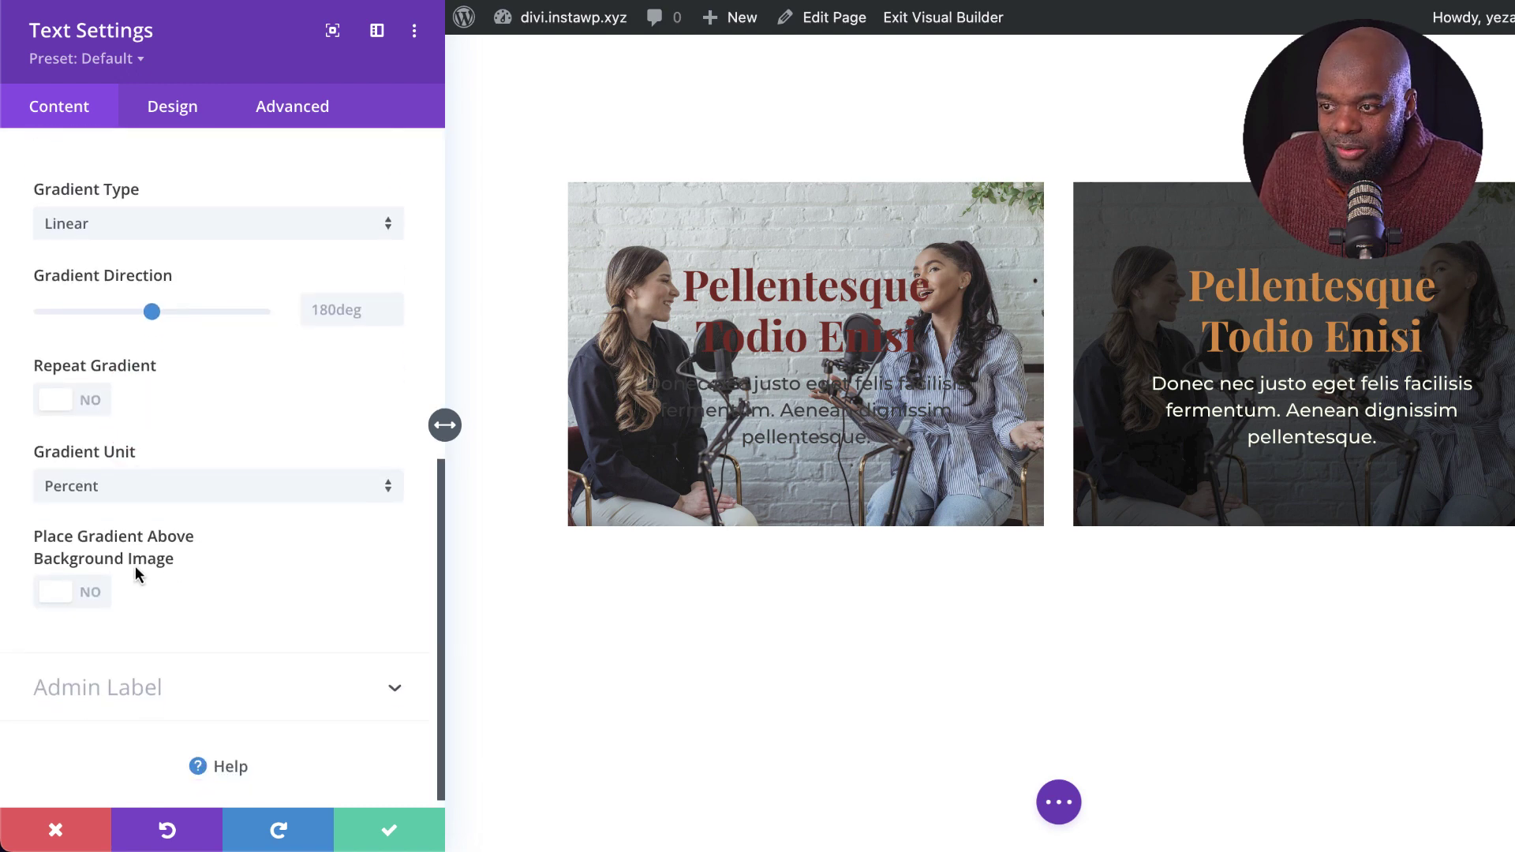
pyautogui.click(91, 594)
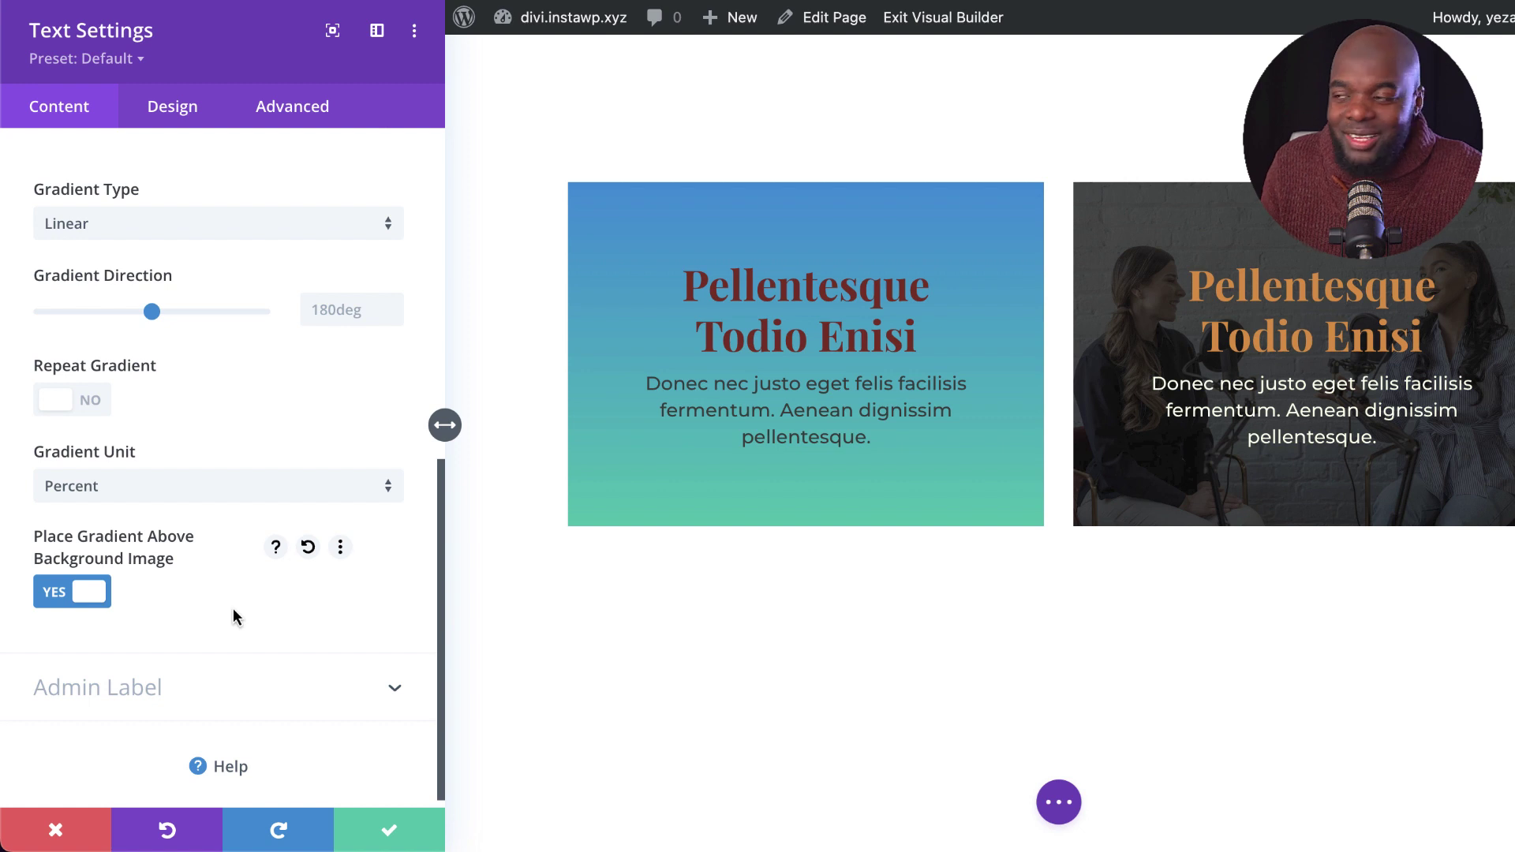
# Make the first gradient stop's blue semi-transparent.
pyautogui.scroll(5, 286, 408)
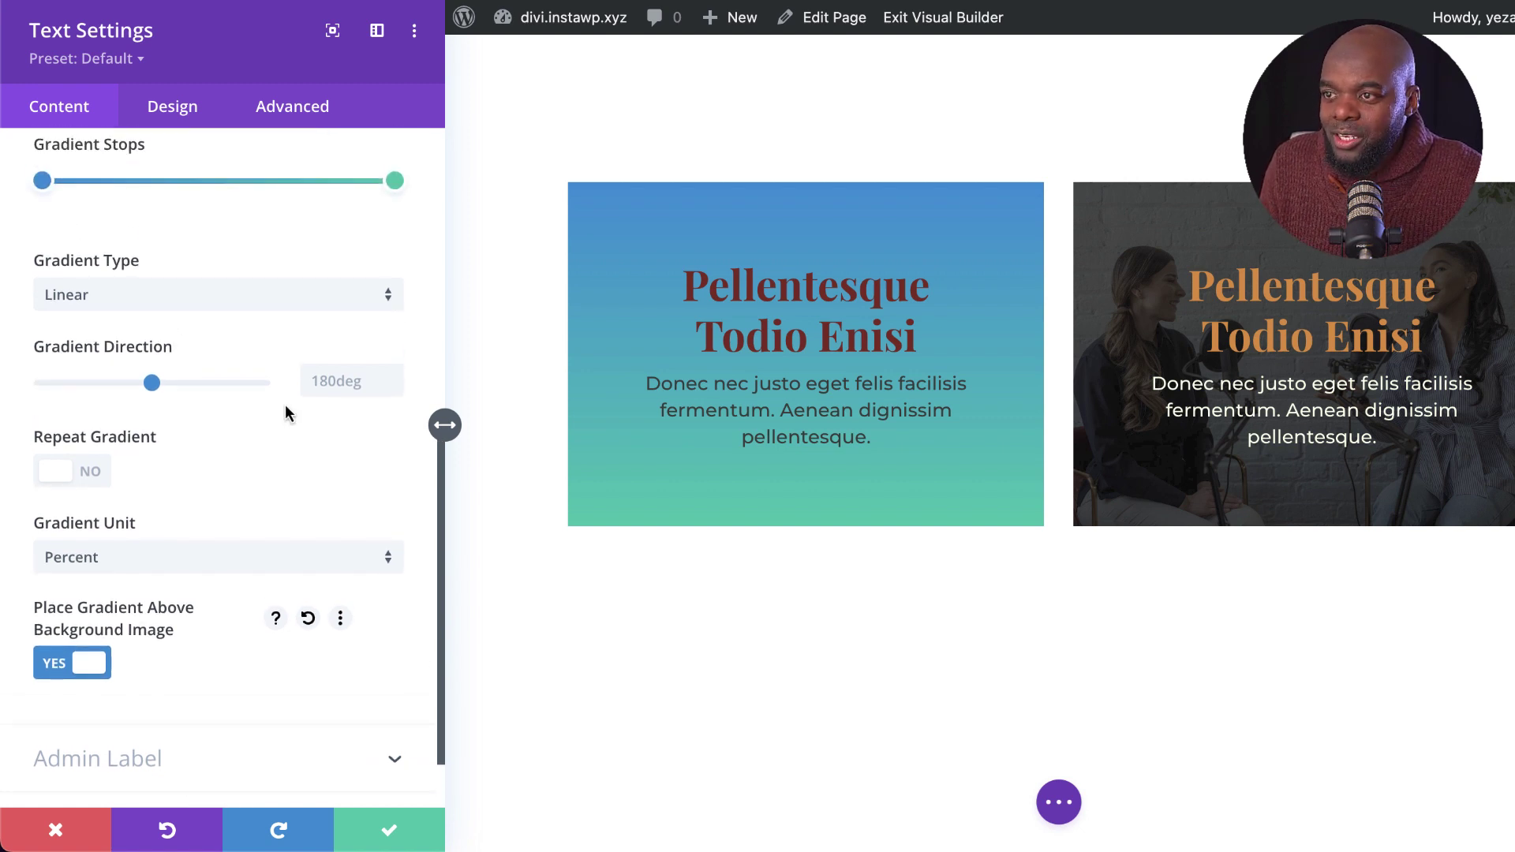
pyautogui.scroll(1, 286, 414)
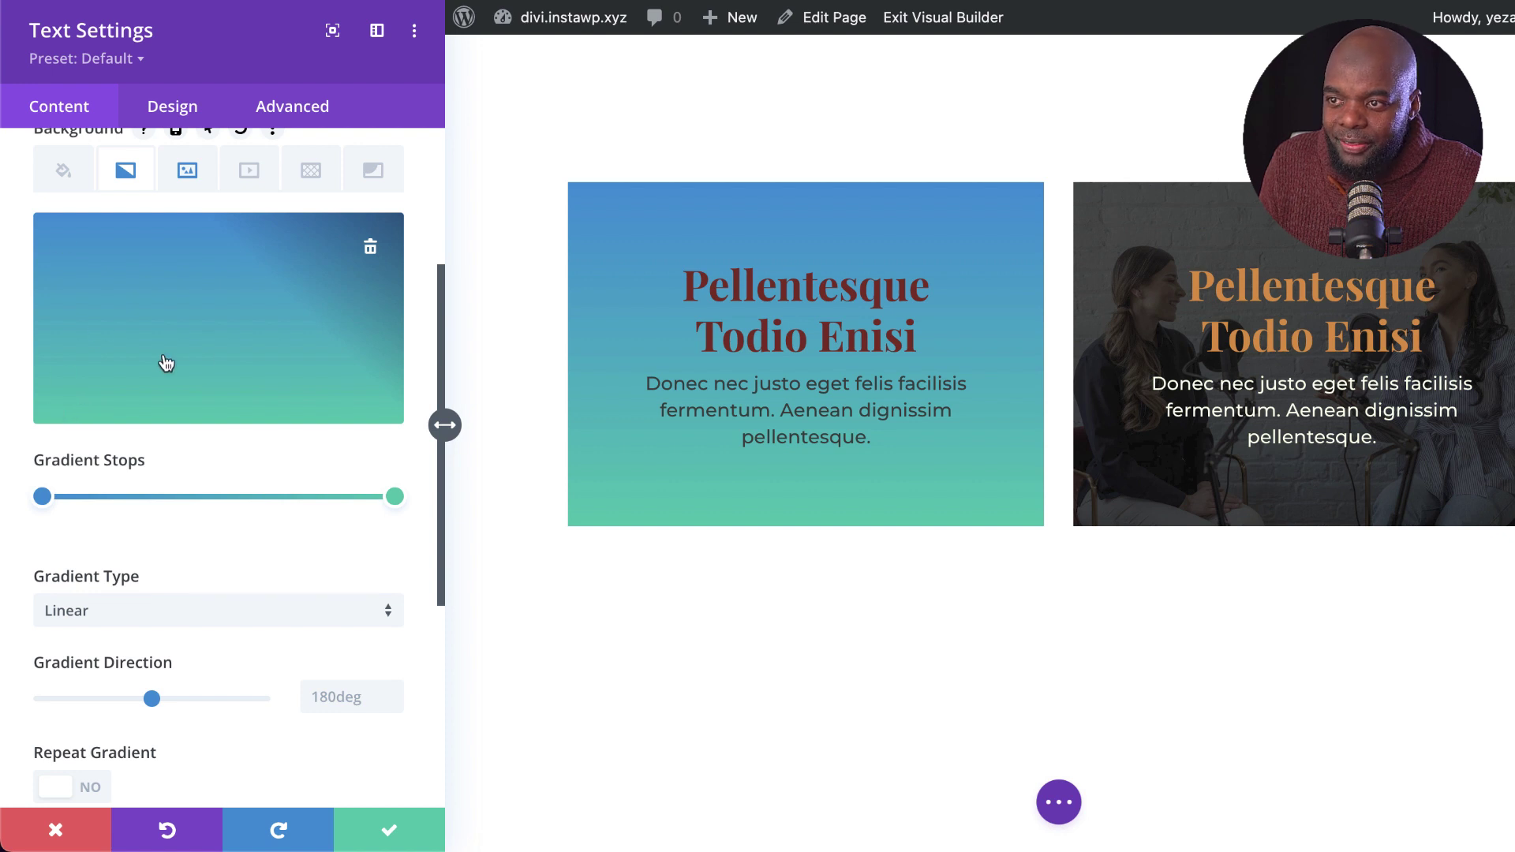
pyautogui.click(42, 499)
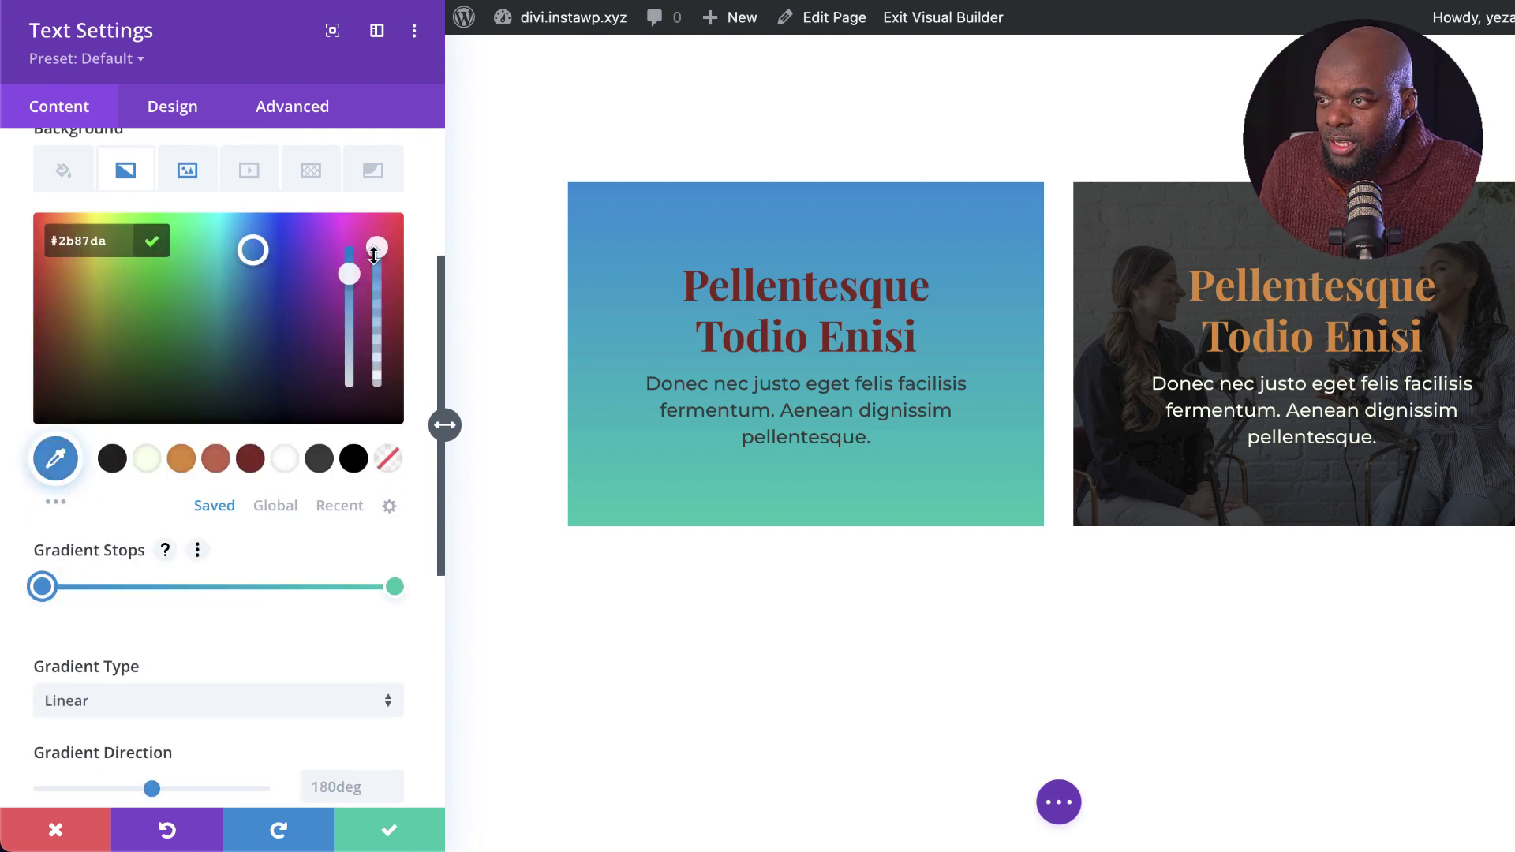
pyautogui.moveTo(375, 281); pyautogui.dragTo(380, 311)
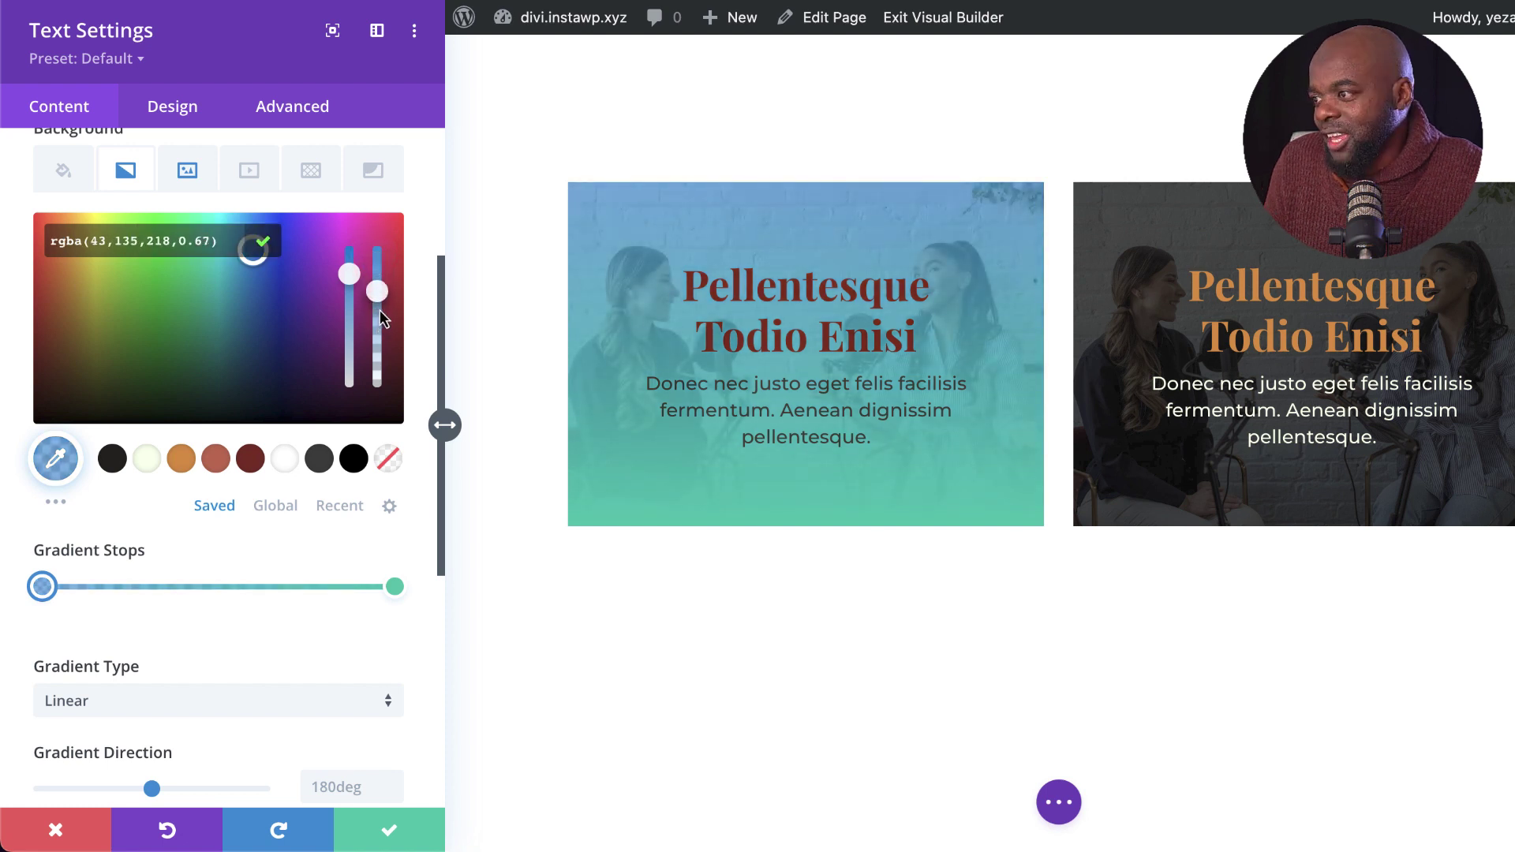
# After trying black, white and orange, set the end gradient stop to pale cream #f8ffeb.
pyautogui.click(395, 590)
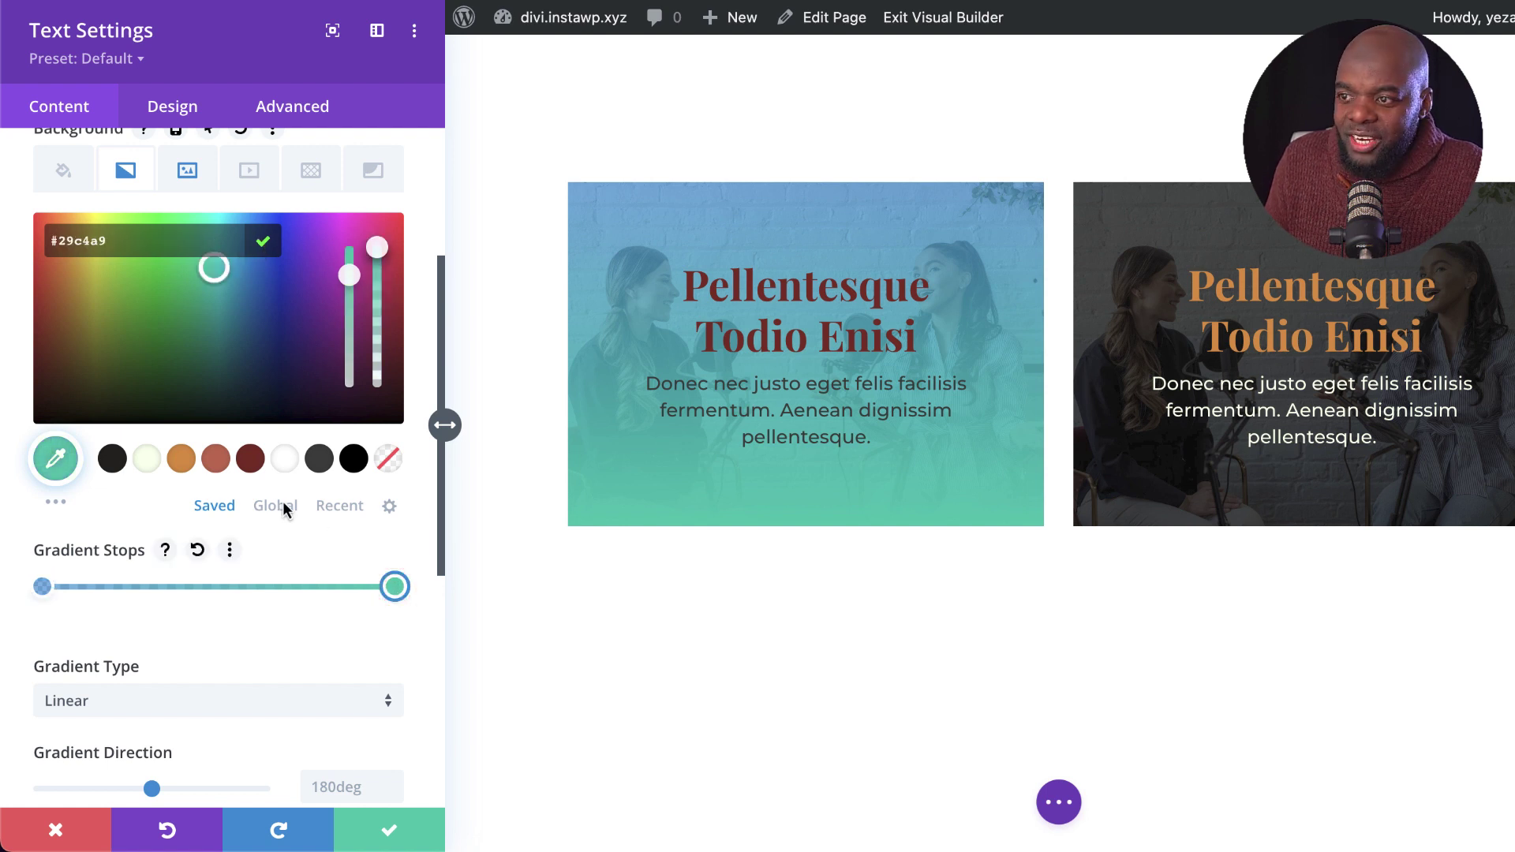
pyautogui.click(353, 459)
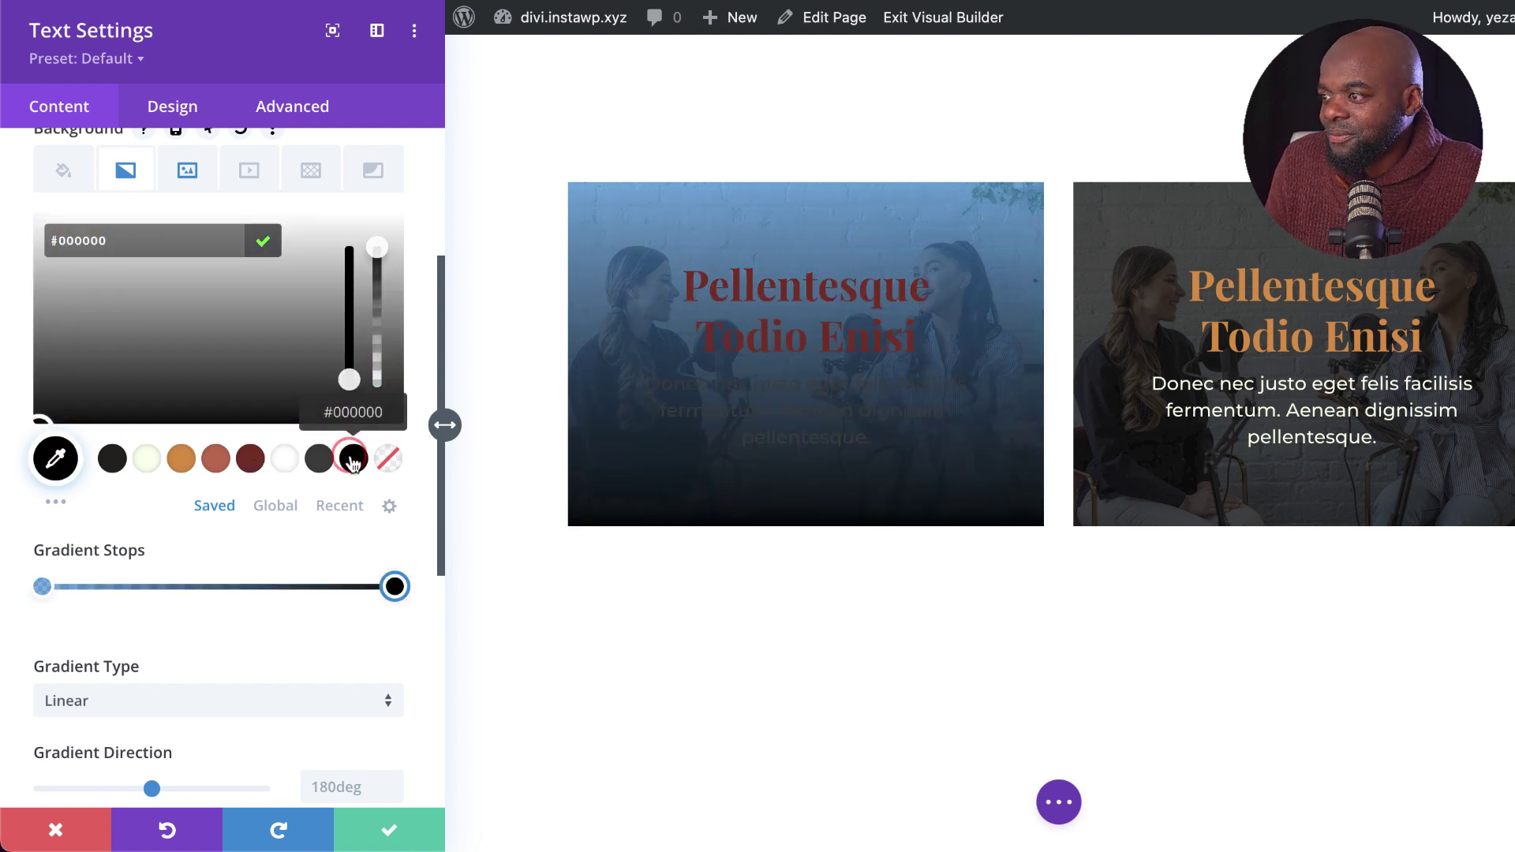
pyautogui.click(286, 459)
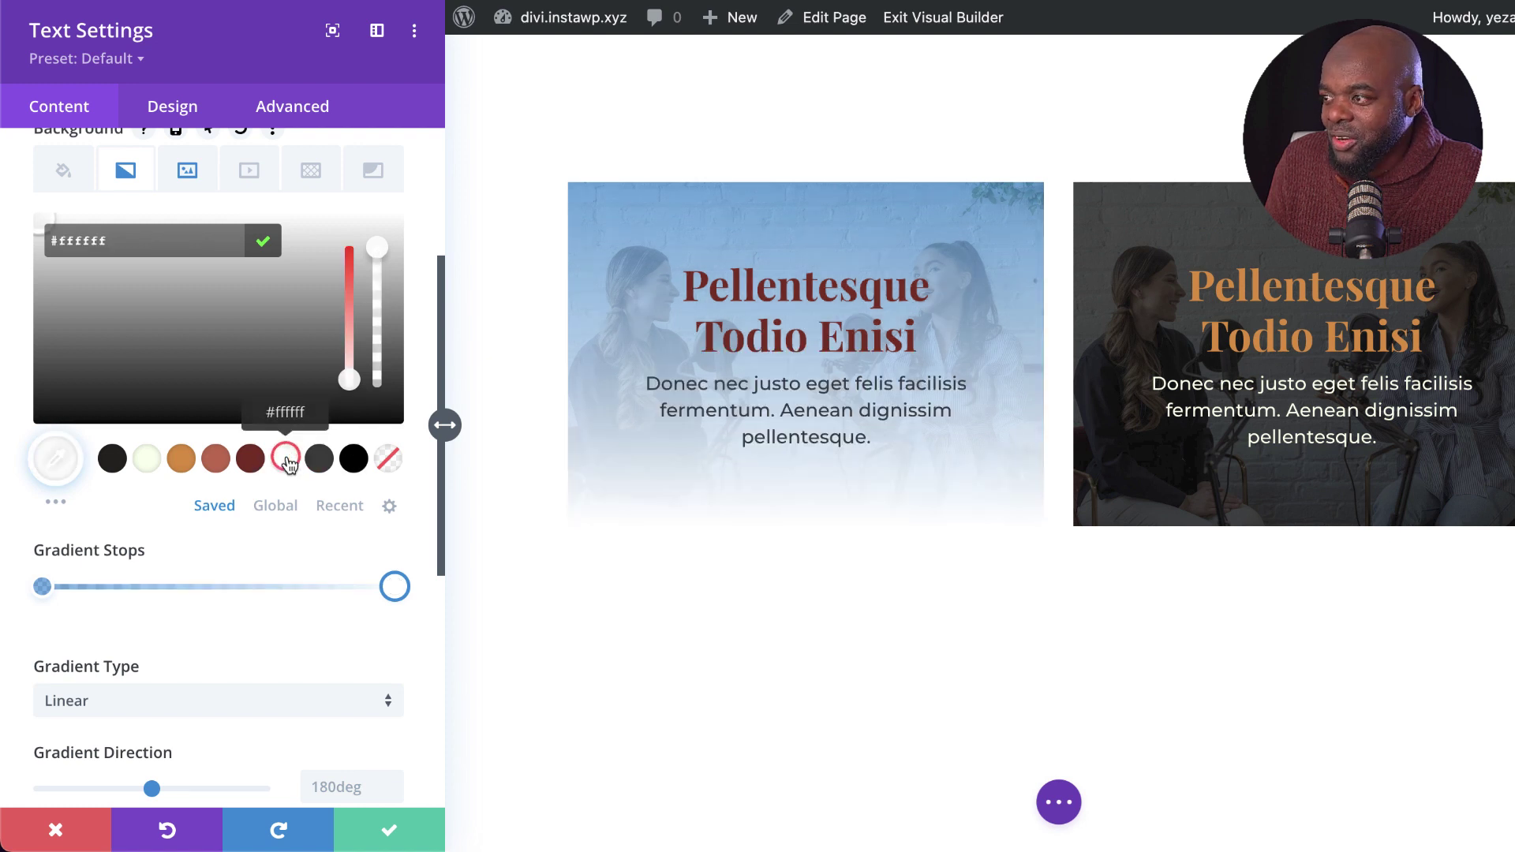
pyautogui.click(147, 460)
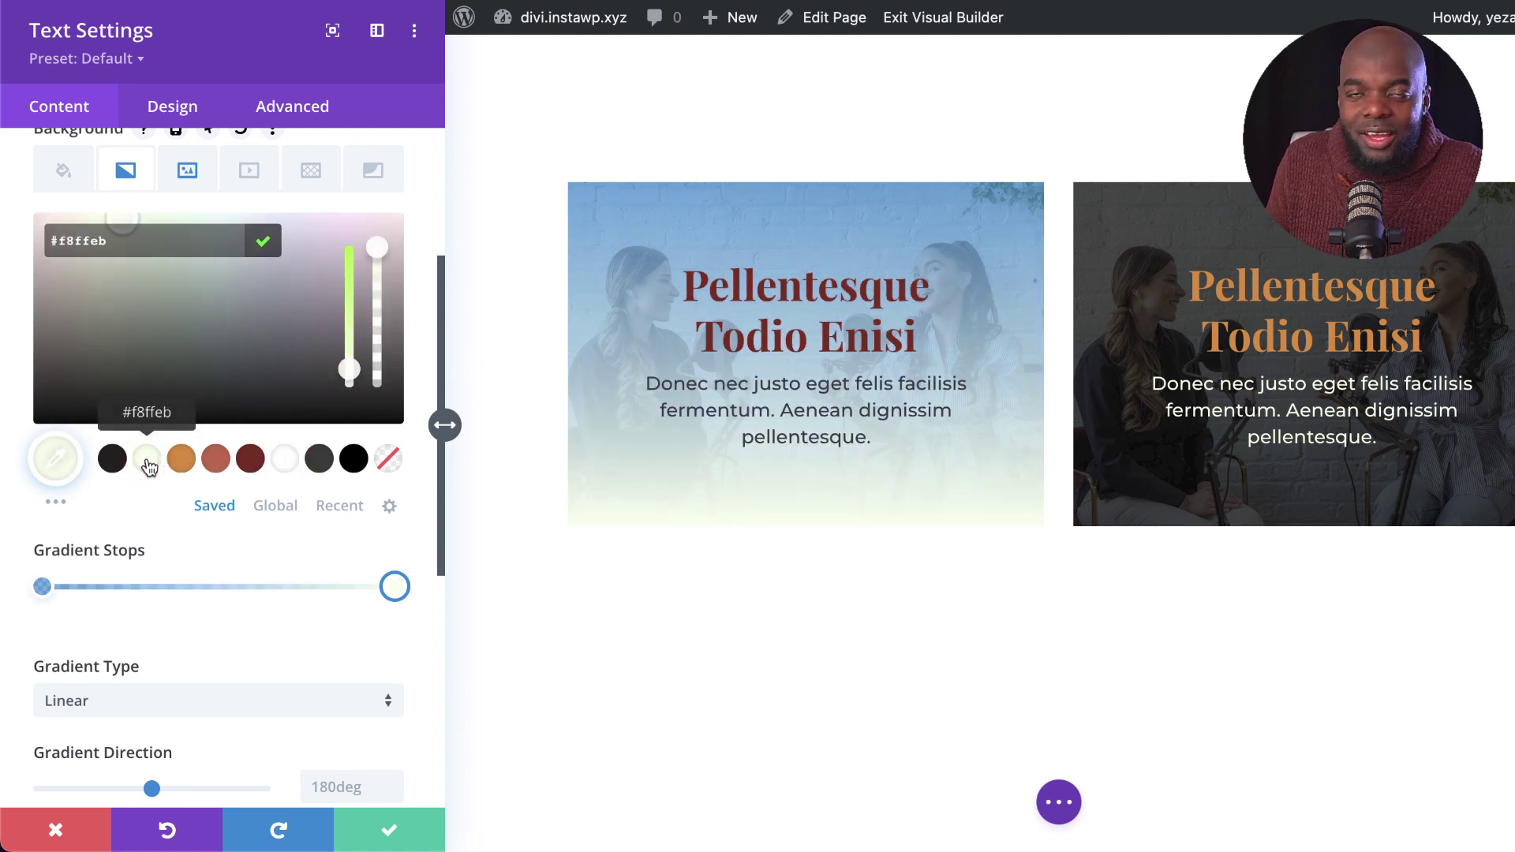
pyautogui.click(179, 462)
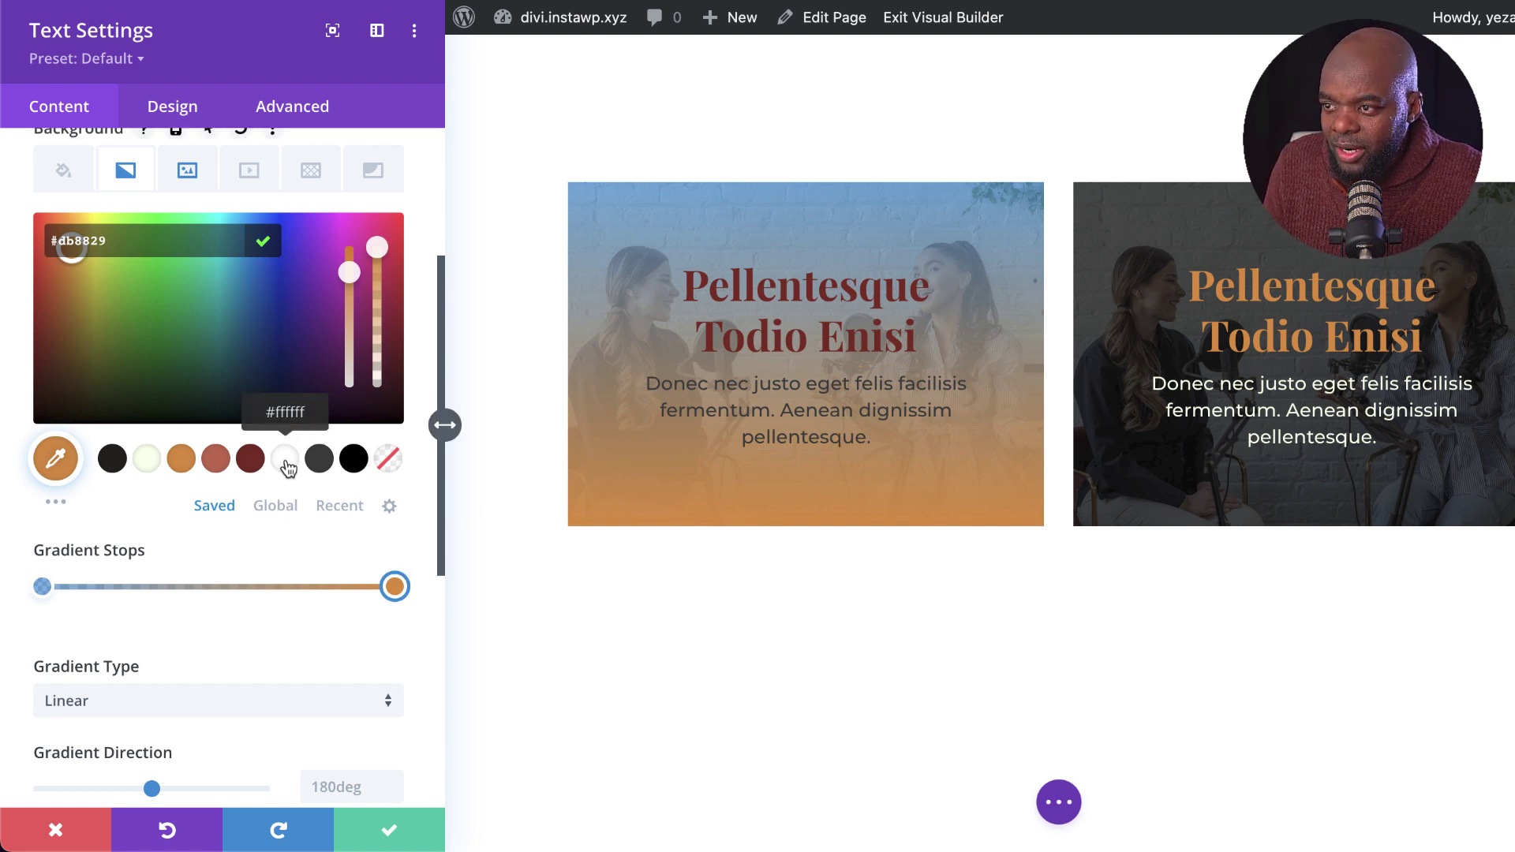
pyautogui.click(149, 459)
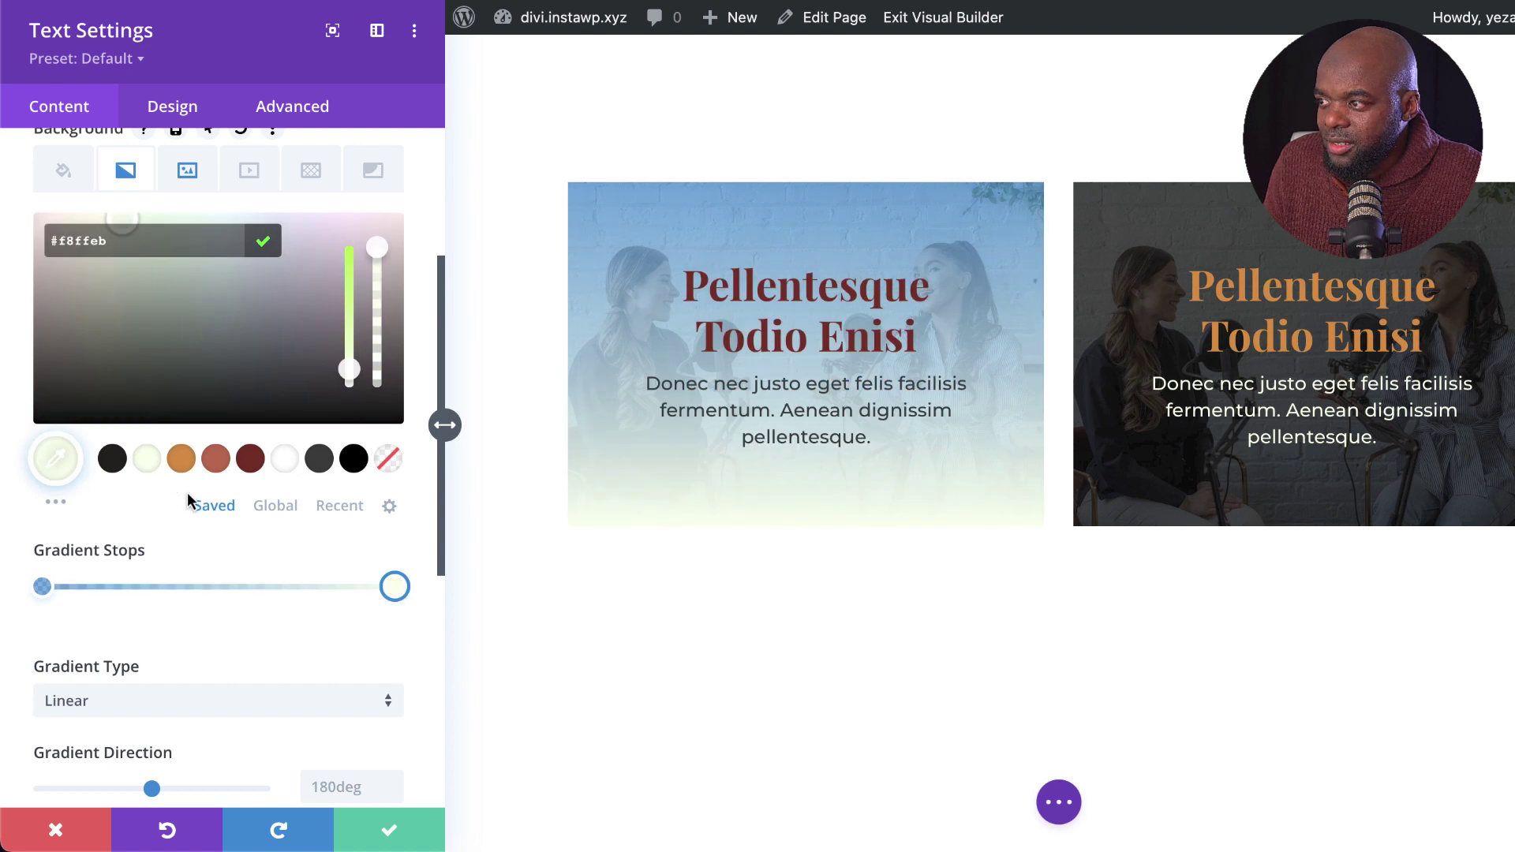
# Make the first gradient stop cream #f8ffeb at 0.56 opacity.
pyautogui.click(42, 588)
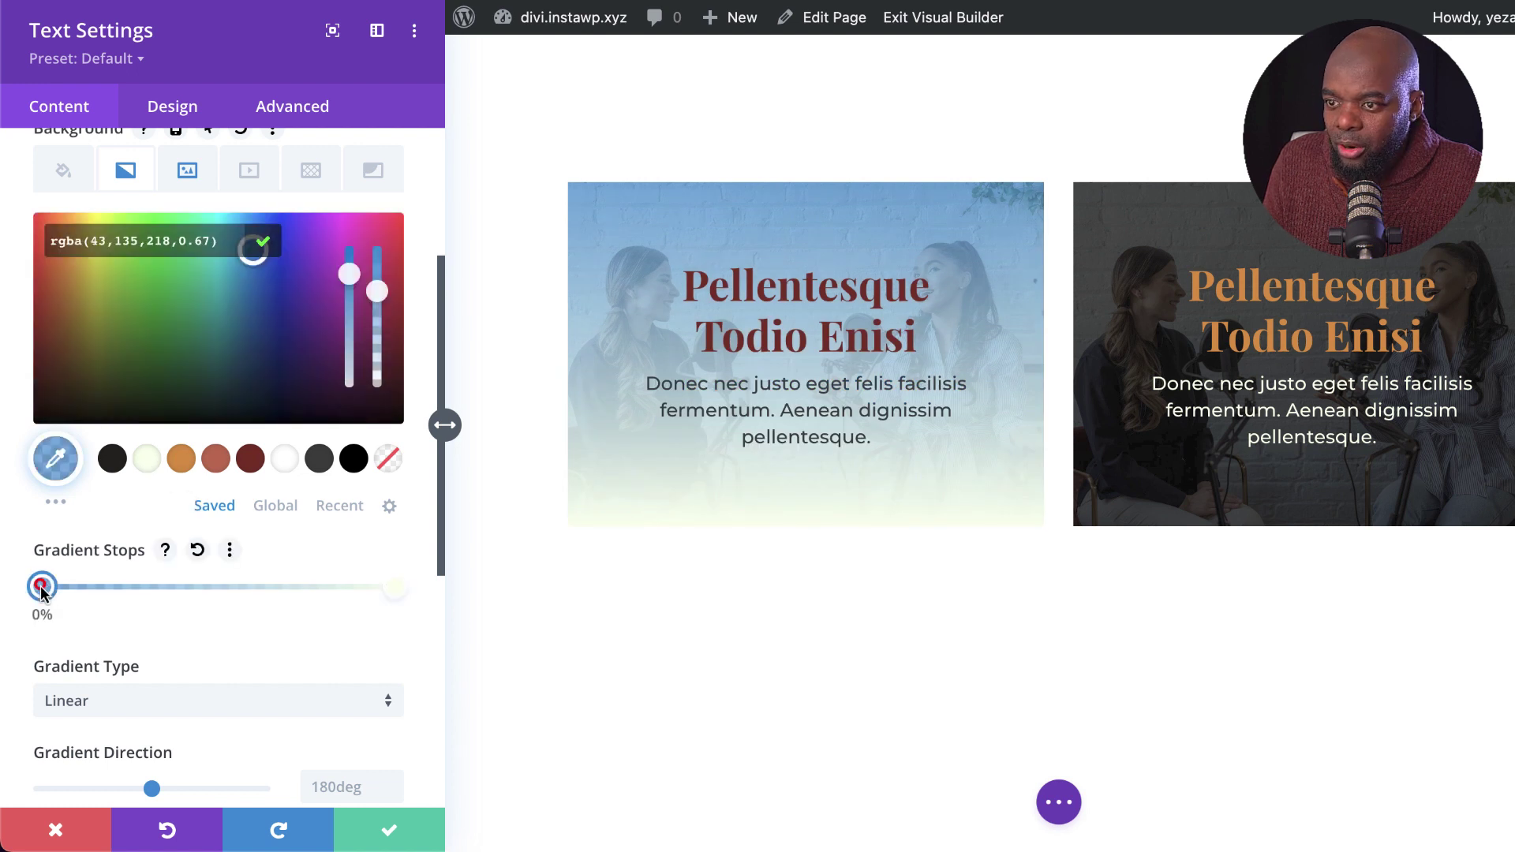
pyautogui.click(146, 460)
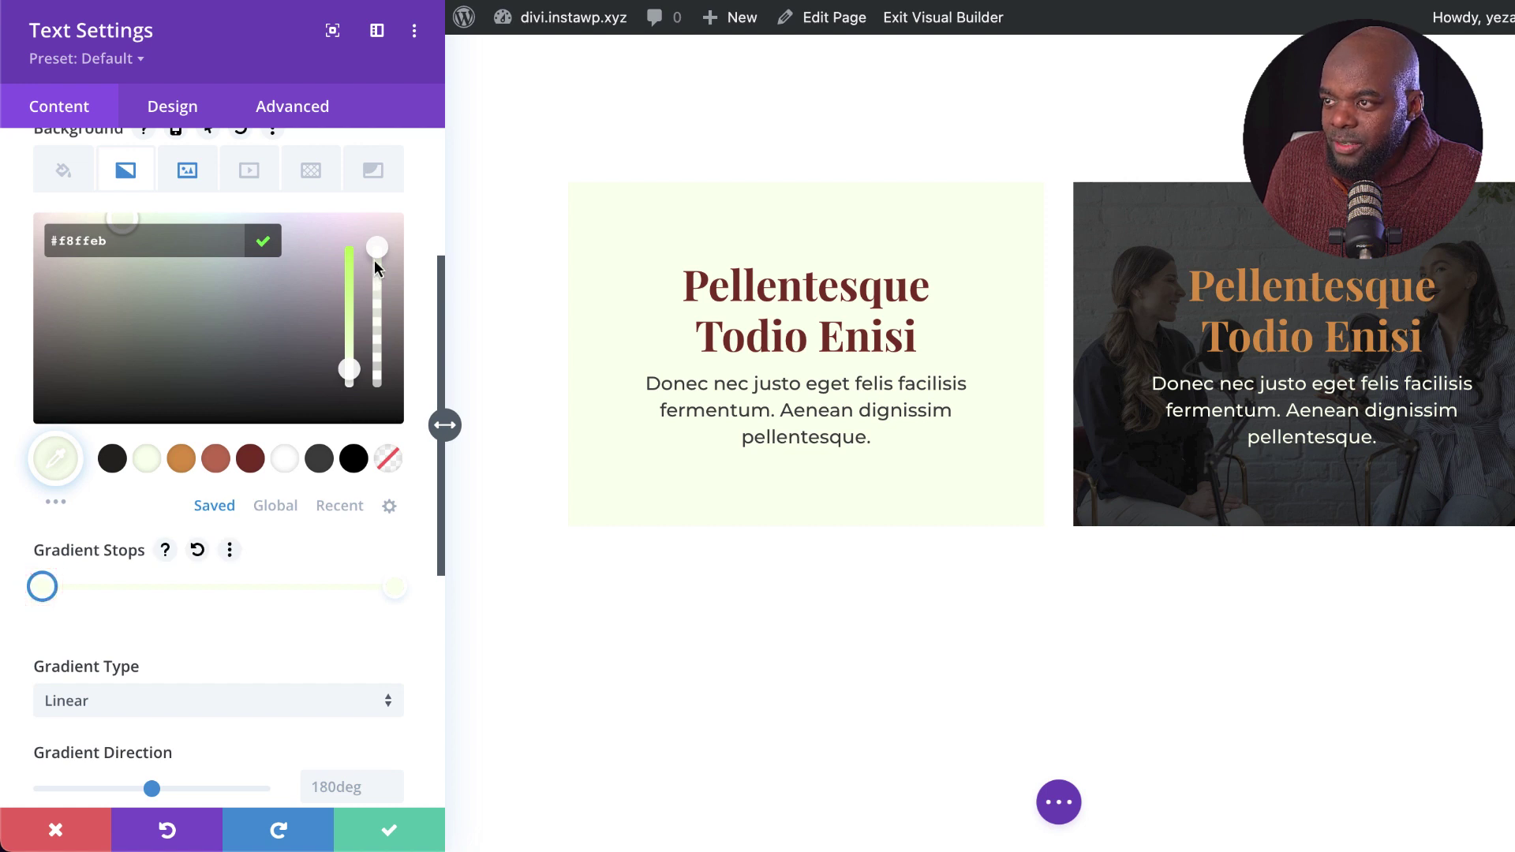
pyautogui.moveTo(378, 261); pyautogui.dragTo(376, 328)
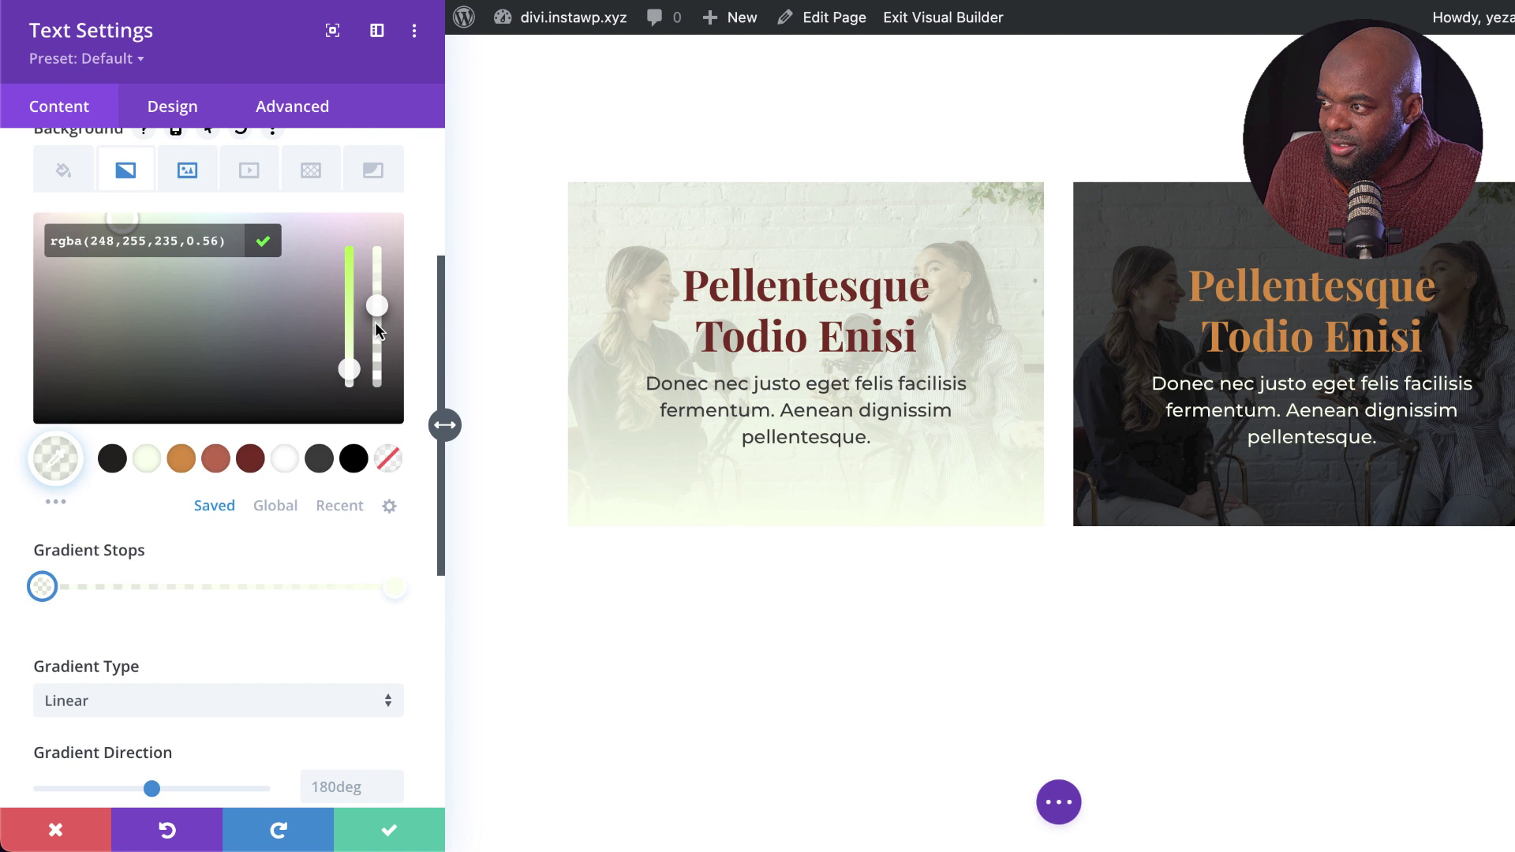
# Move the solid cream end gradient stop to 86%.
pyautogui.click(391, 591)
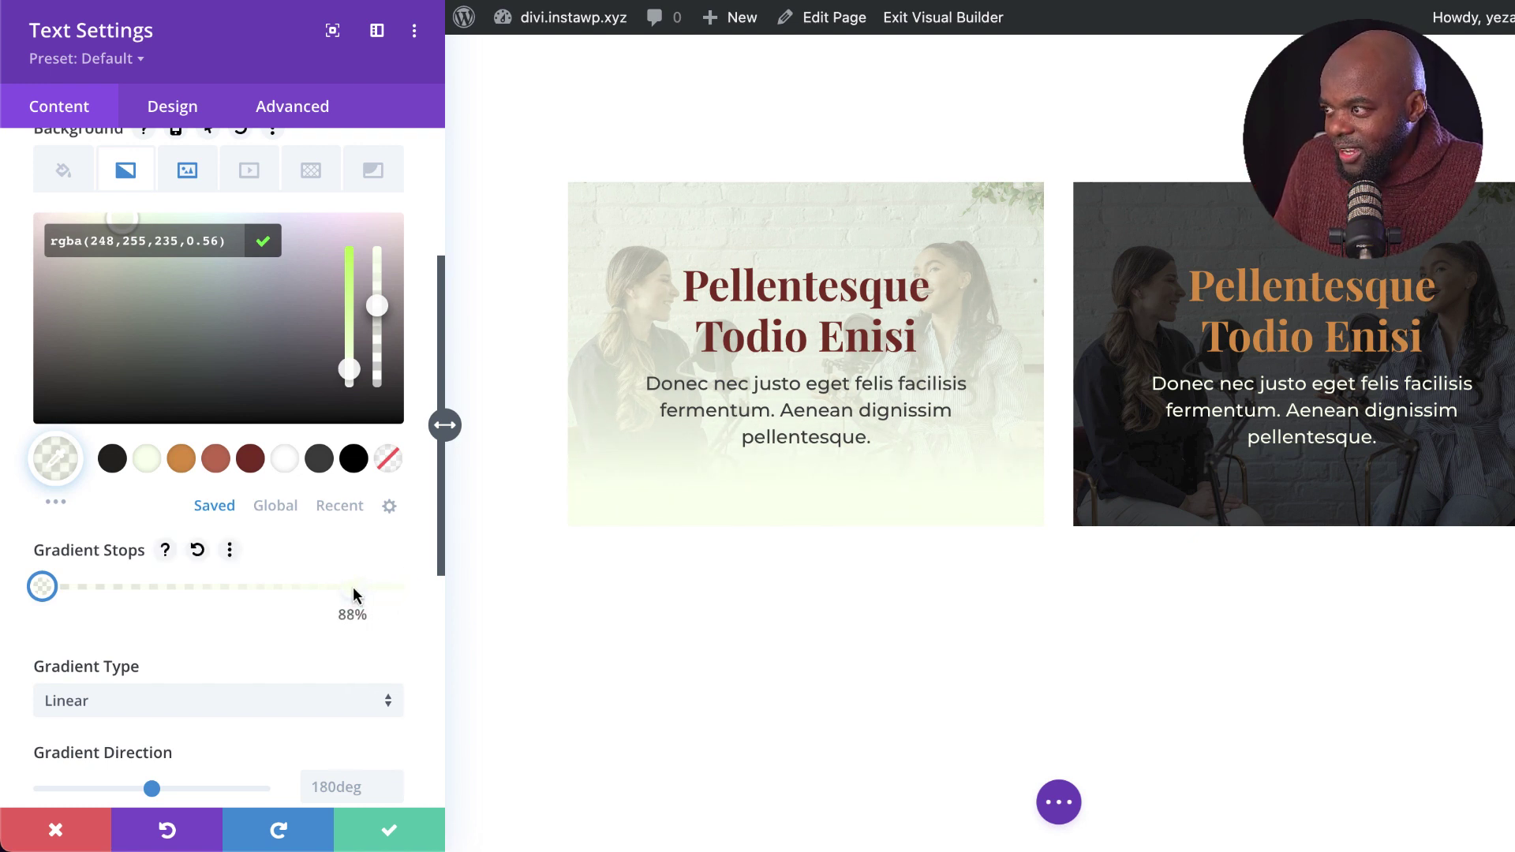
pyautogui.moveTo(353, 594); pyautogui.dragTo(346, 595)
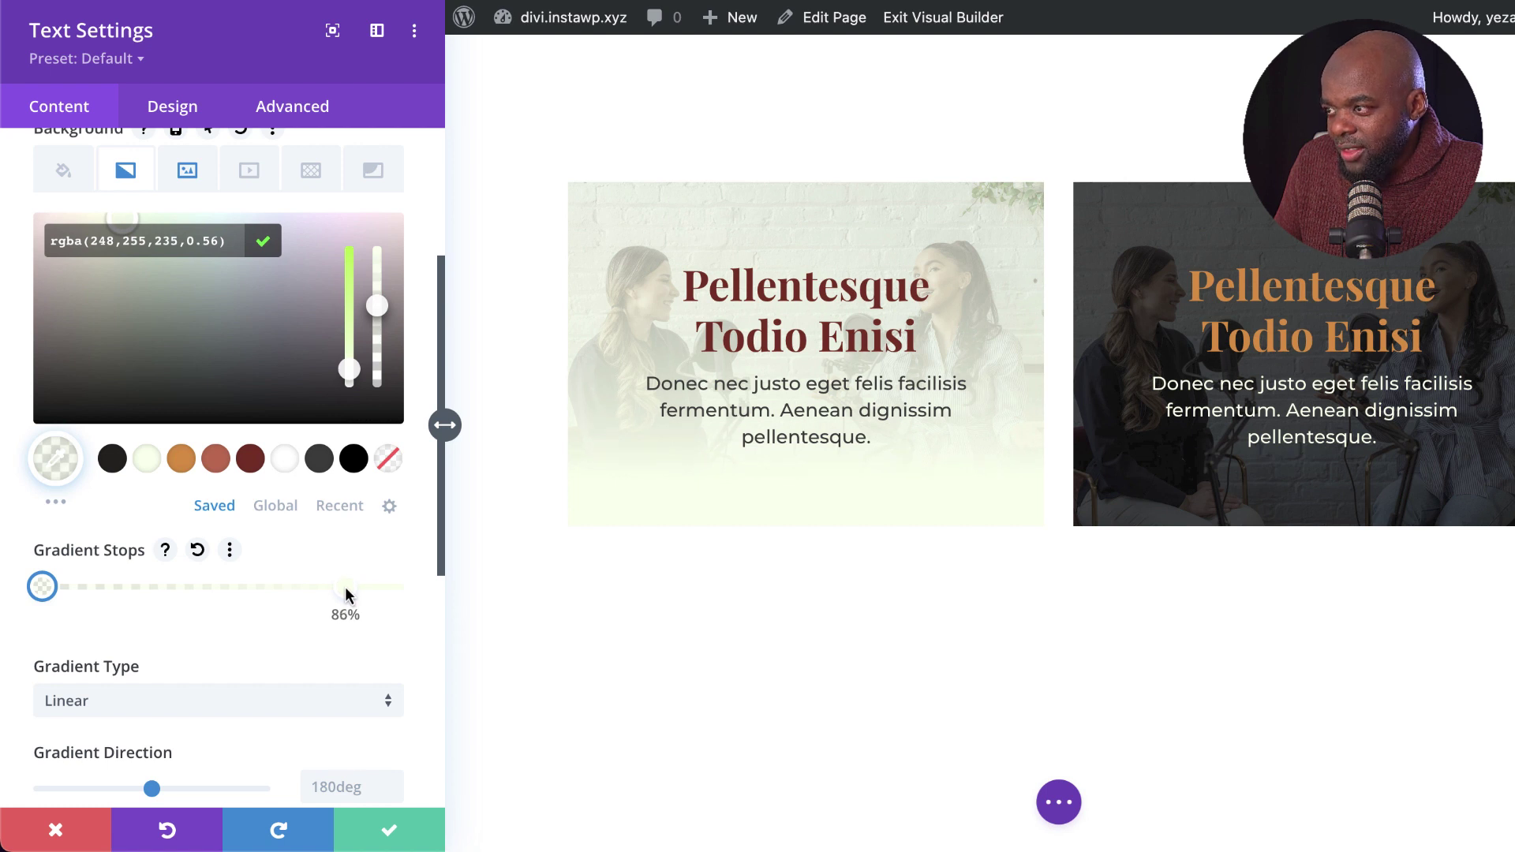
pyautogui.click(345, 594)
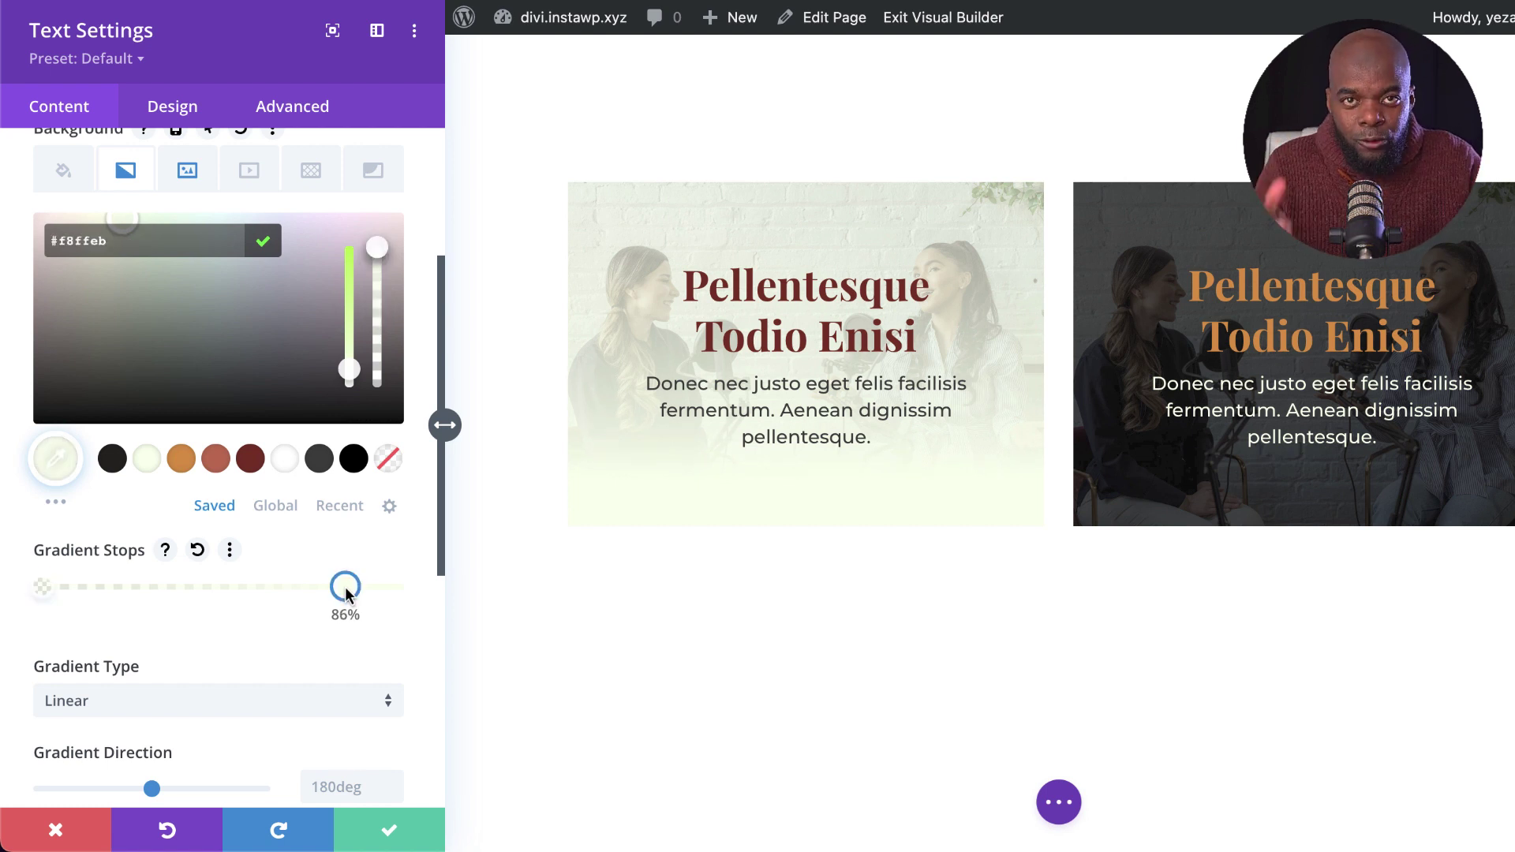